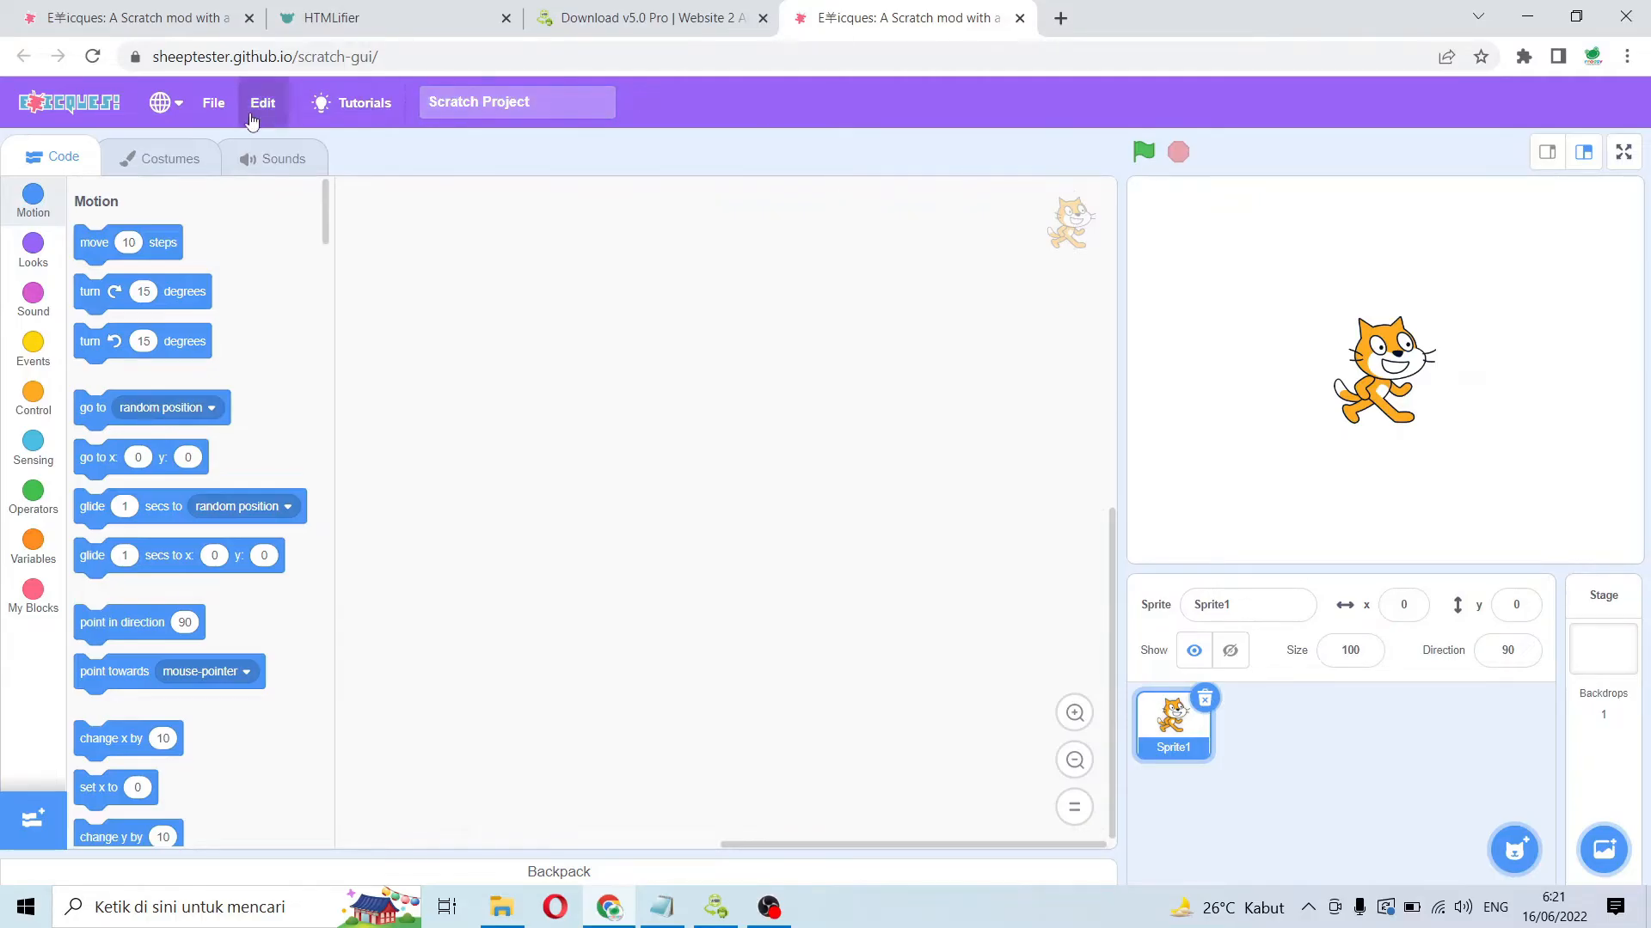
- Extract the scratch-gui-gh-pages zip archive in the Software folder using File Explorer
left_click(216, 110)
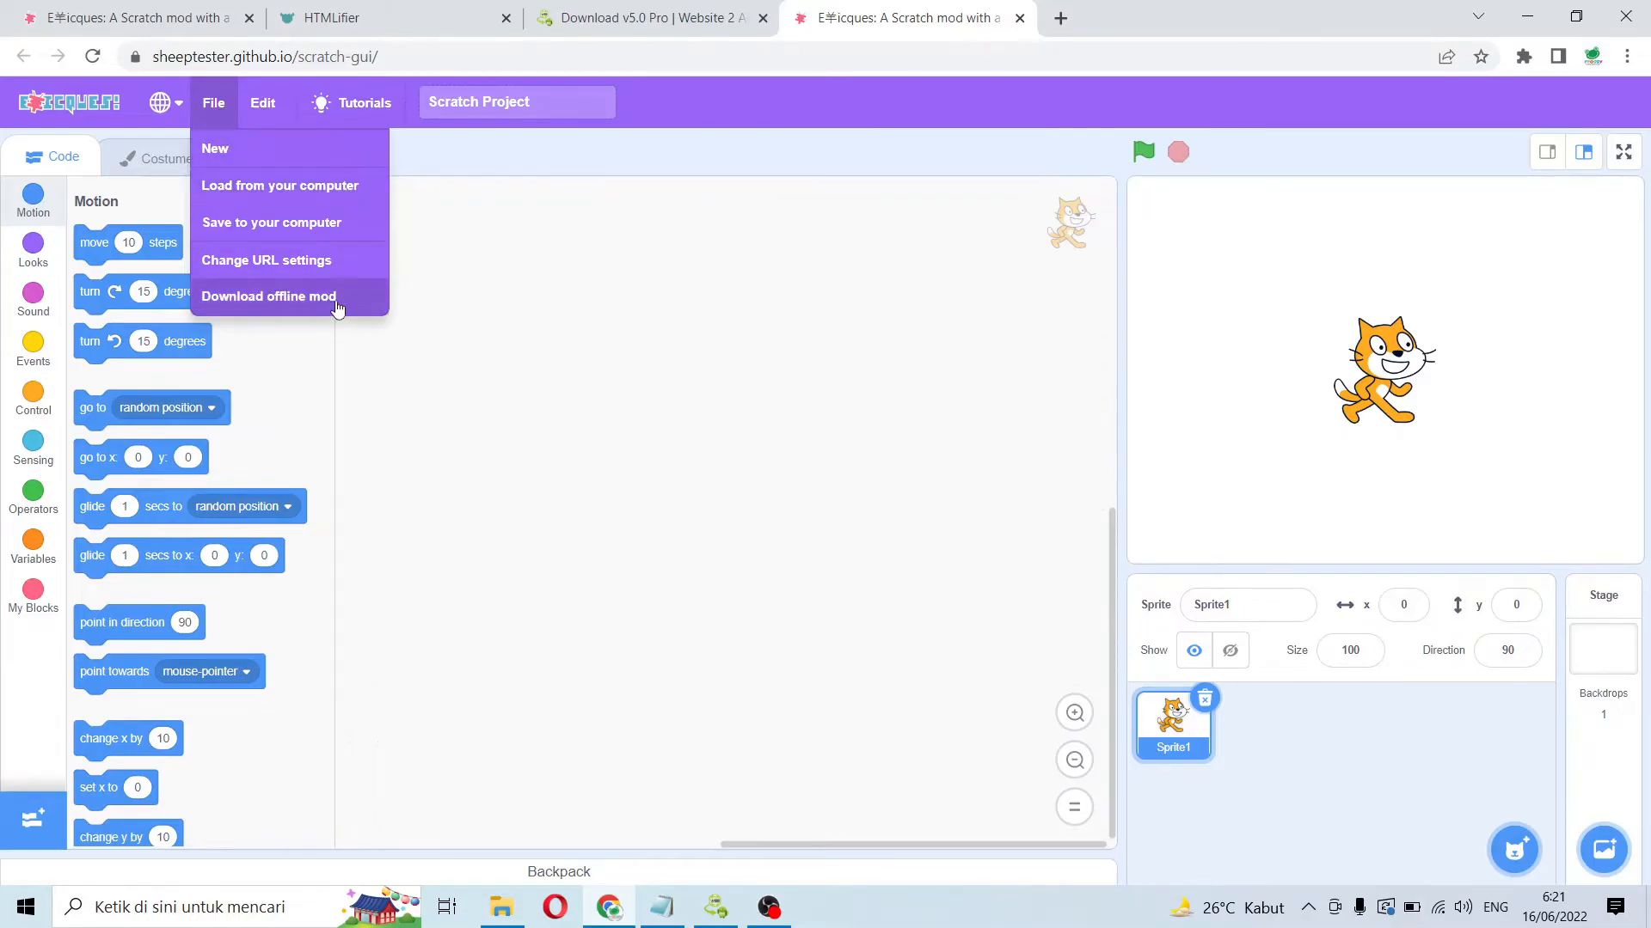
left_click(501, 907)
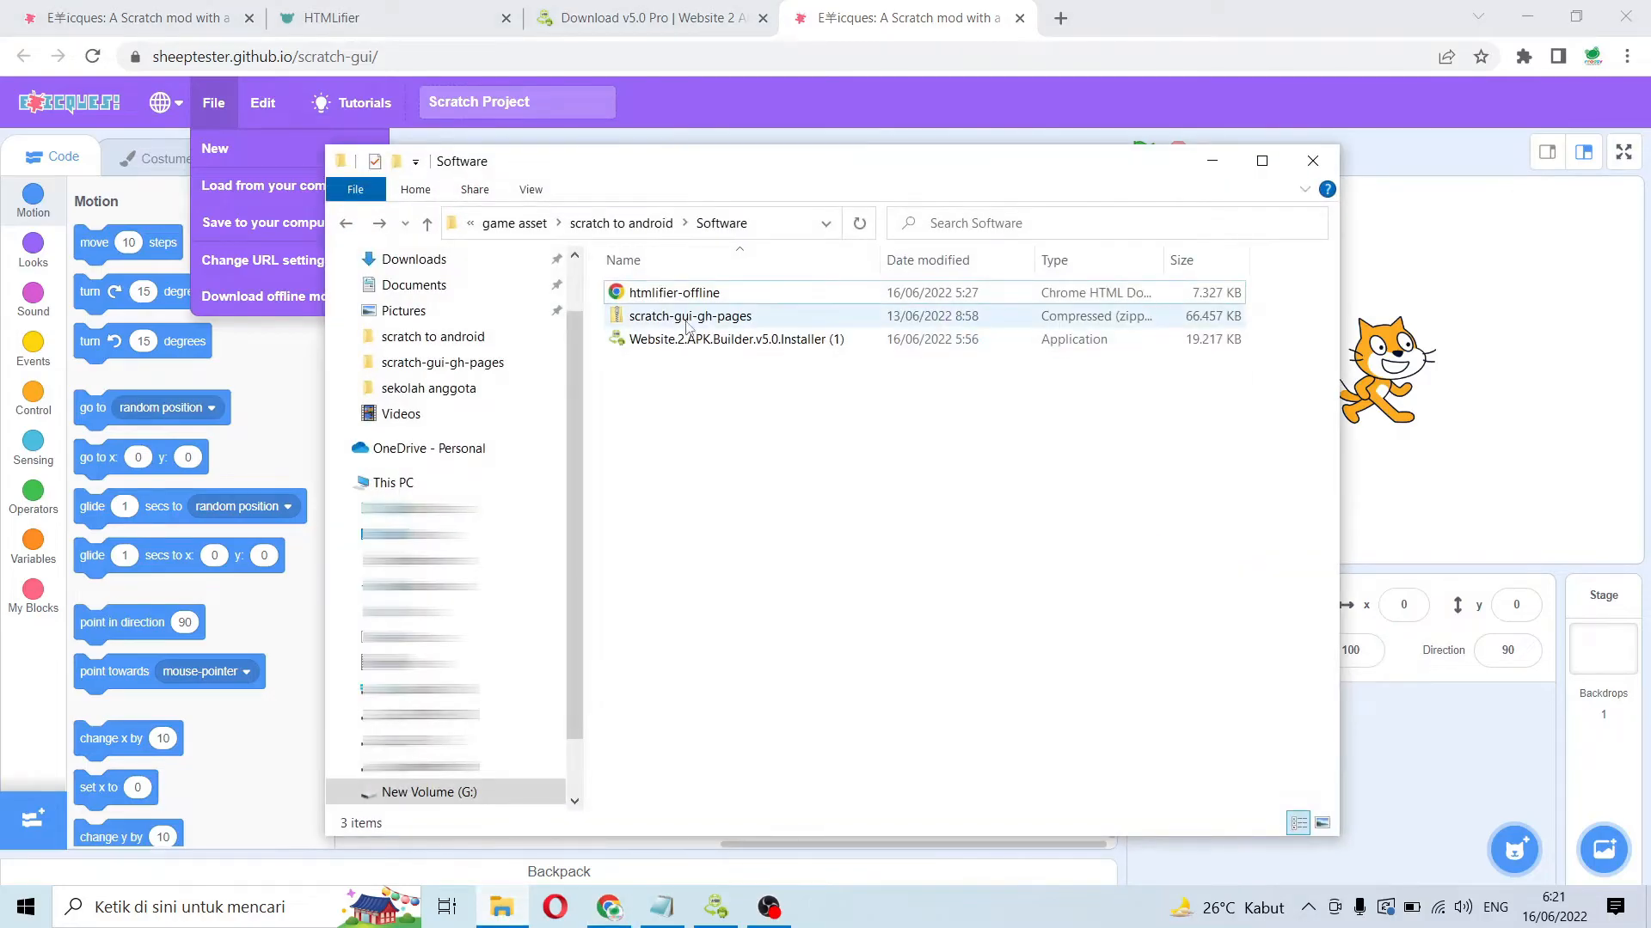
left_click(727, 316)
left_click(785, 460)
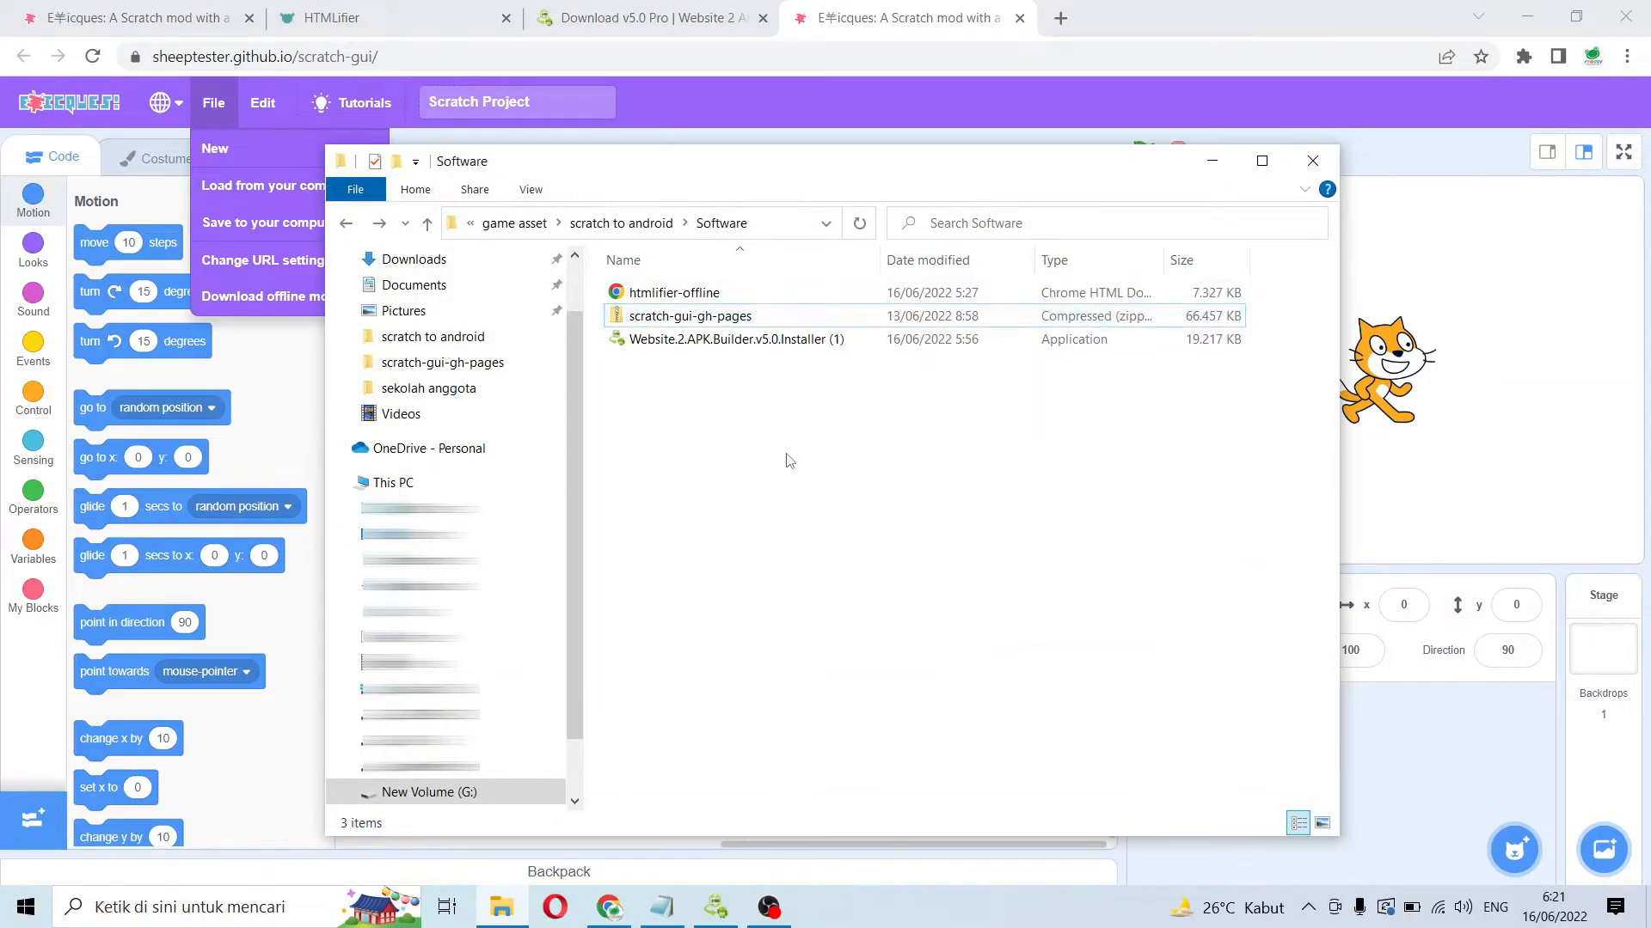
left_click(729, 321)
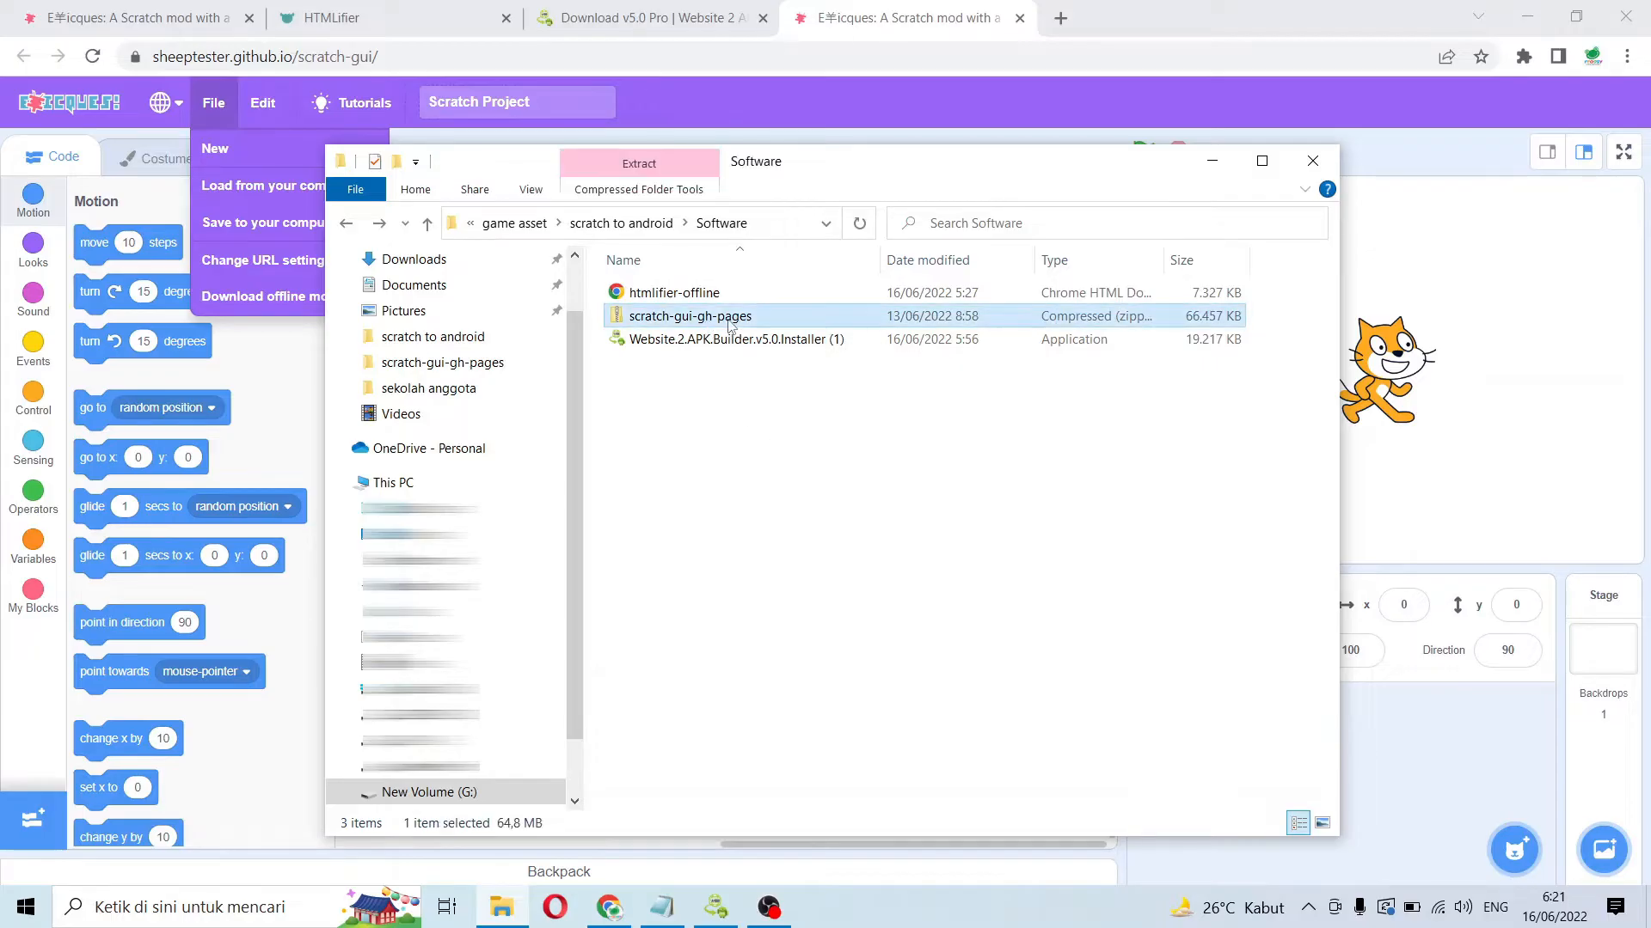
right_click(729, 322)
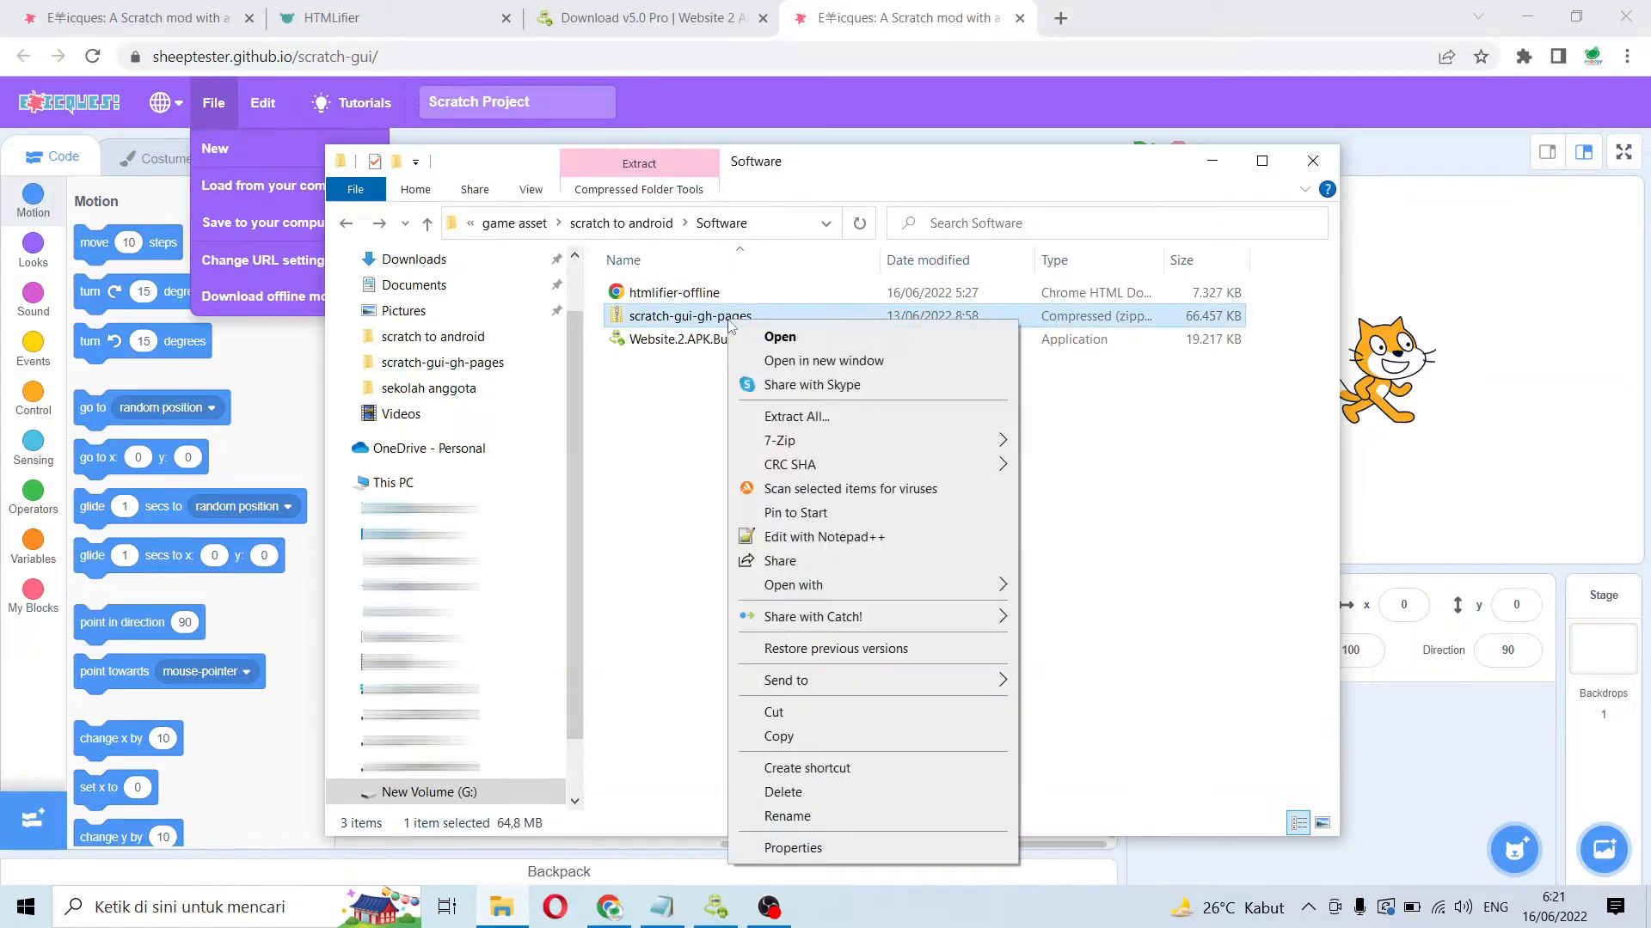
left_click(835, 416)
left_click(965, 665)
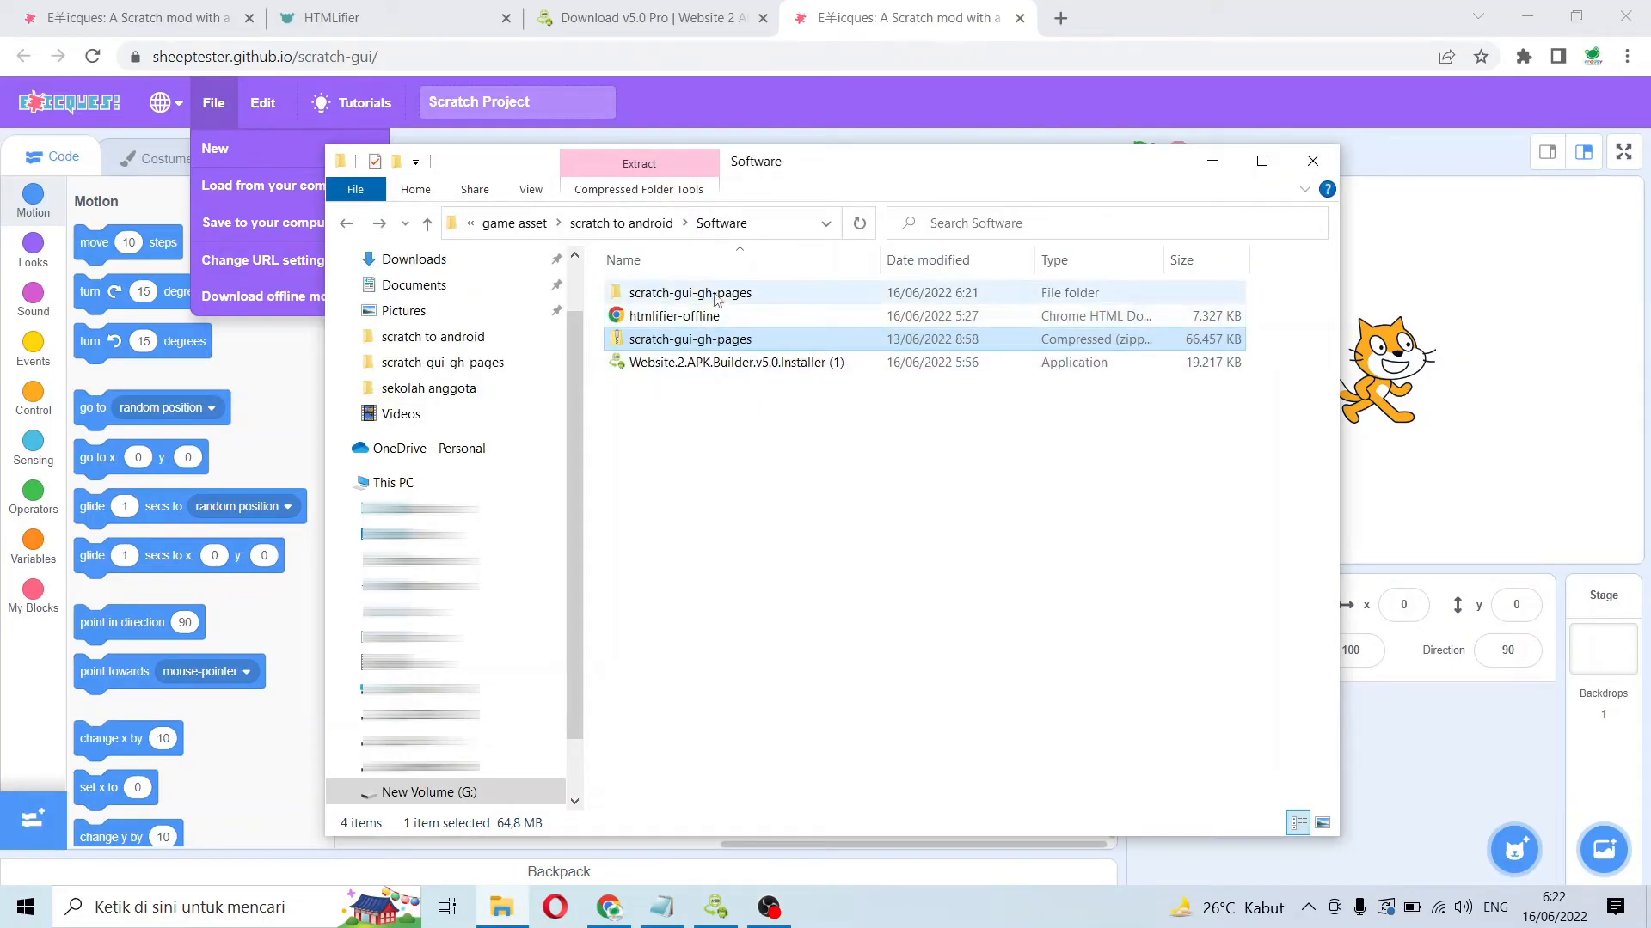
- Launch the offline editor from index in the extracted scratch-gui-gh-pages folder, and close its browser tab after checking it
left_click(732, 401)
left_click(723, 295)
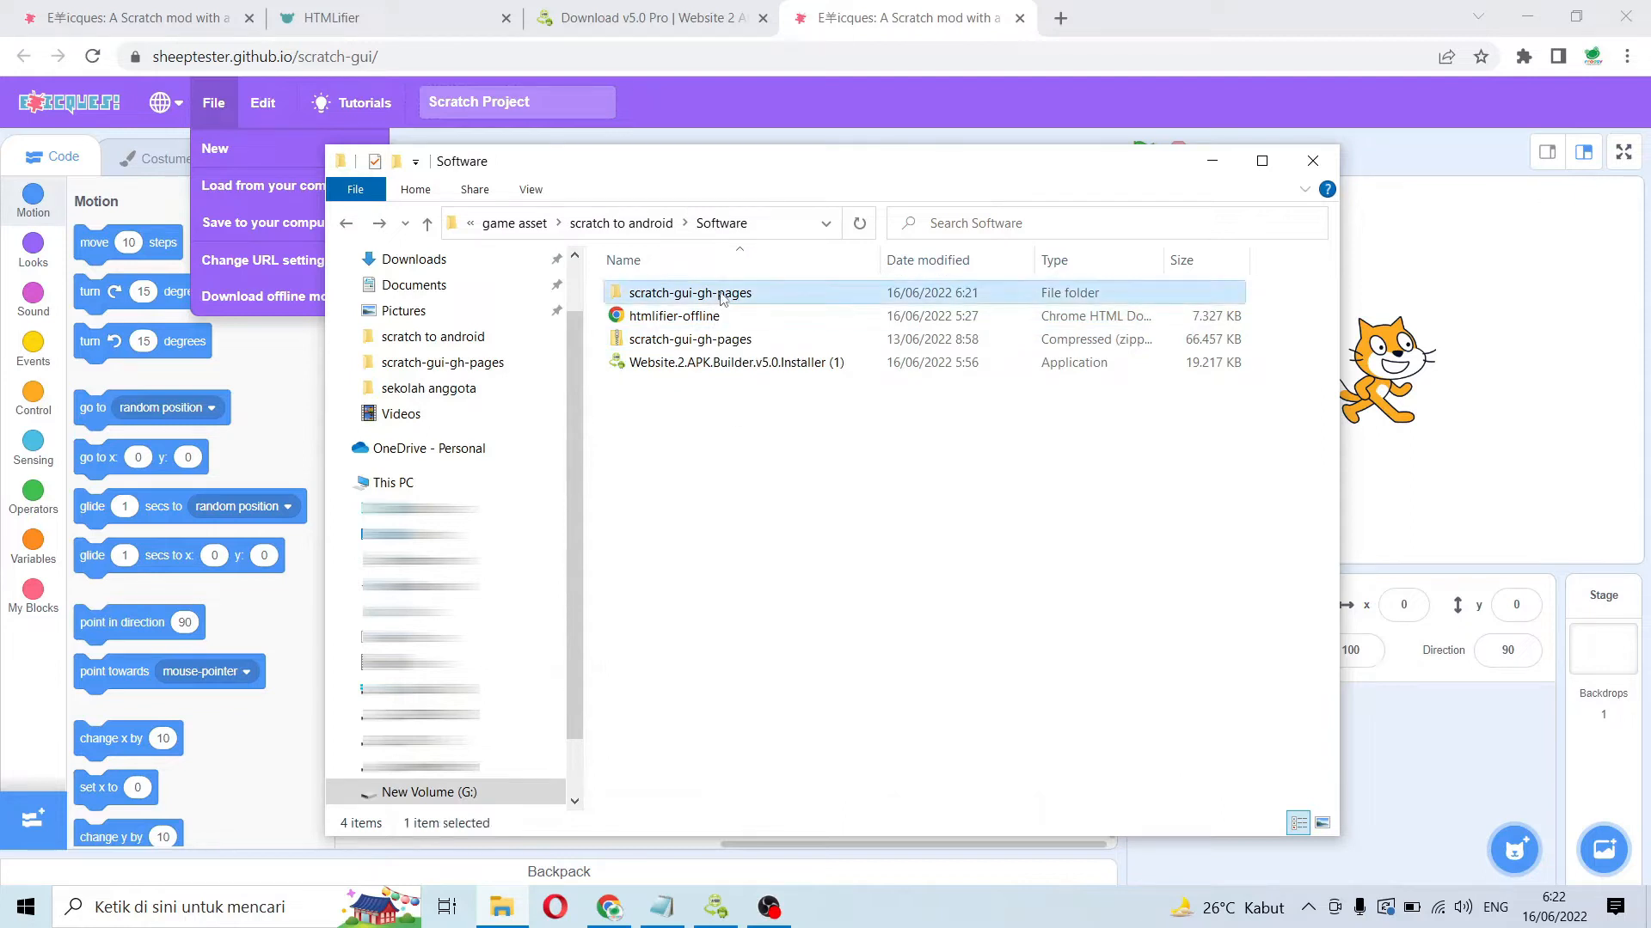
double_click(722, 295)
double_click(734, 301)
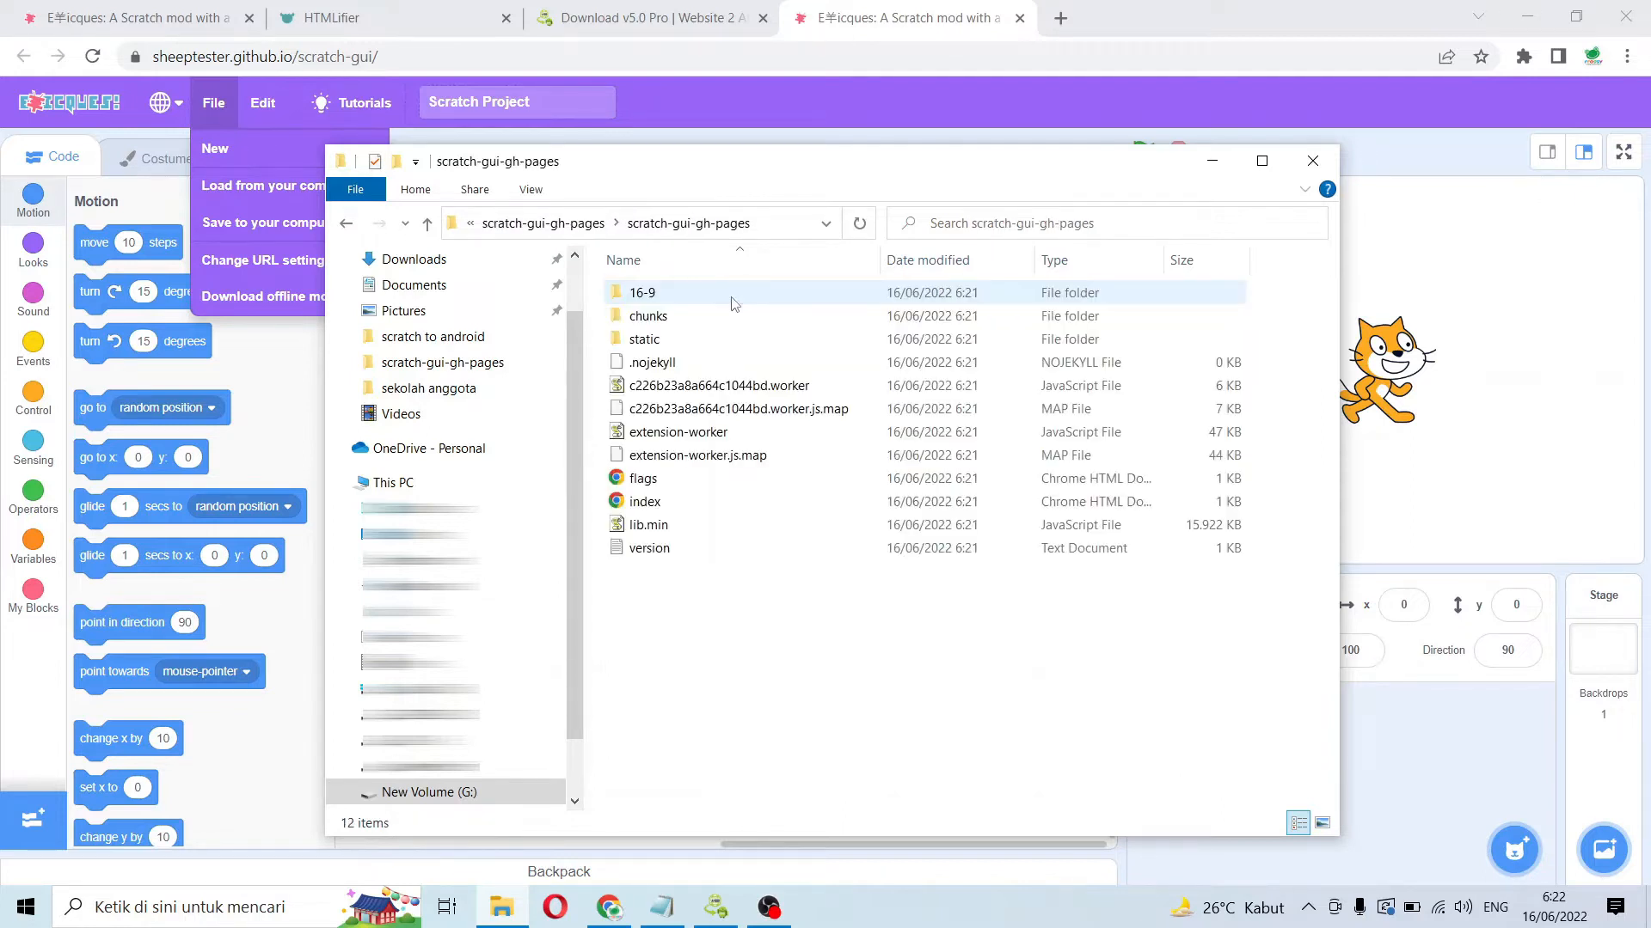
double_click(675, 506)
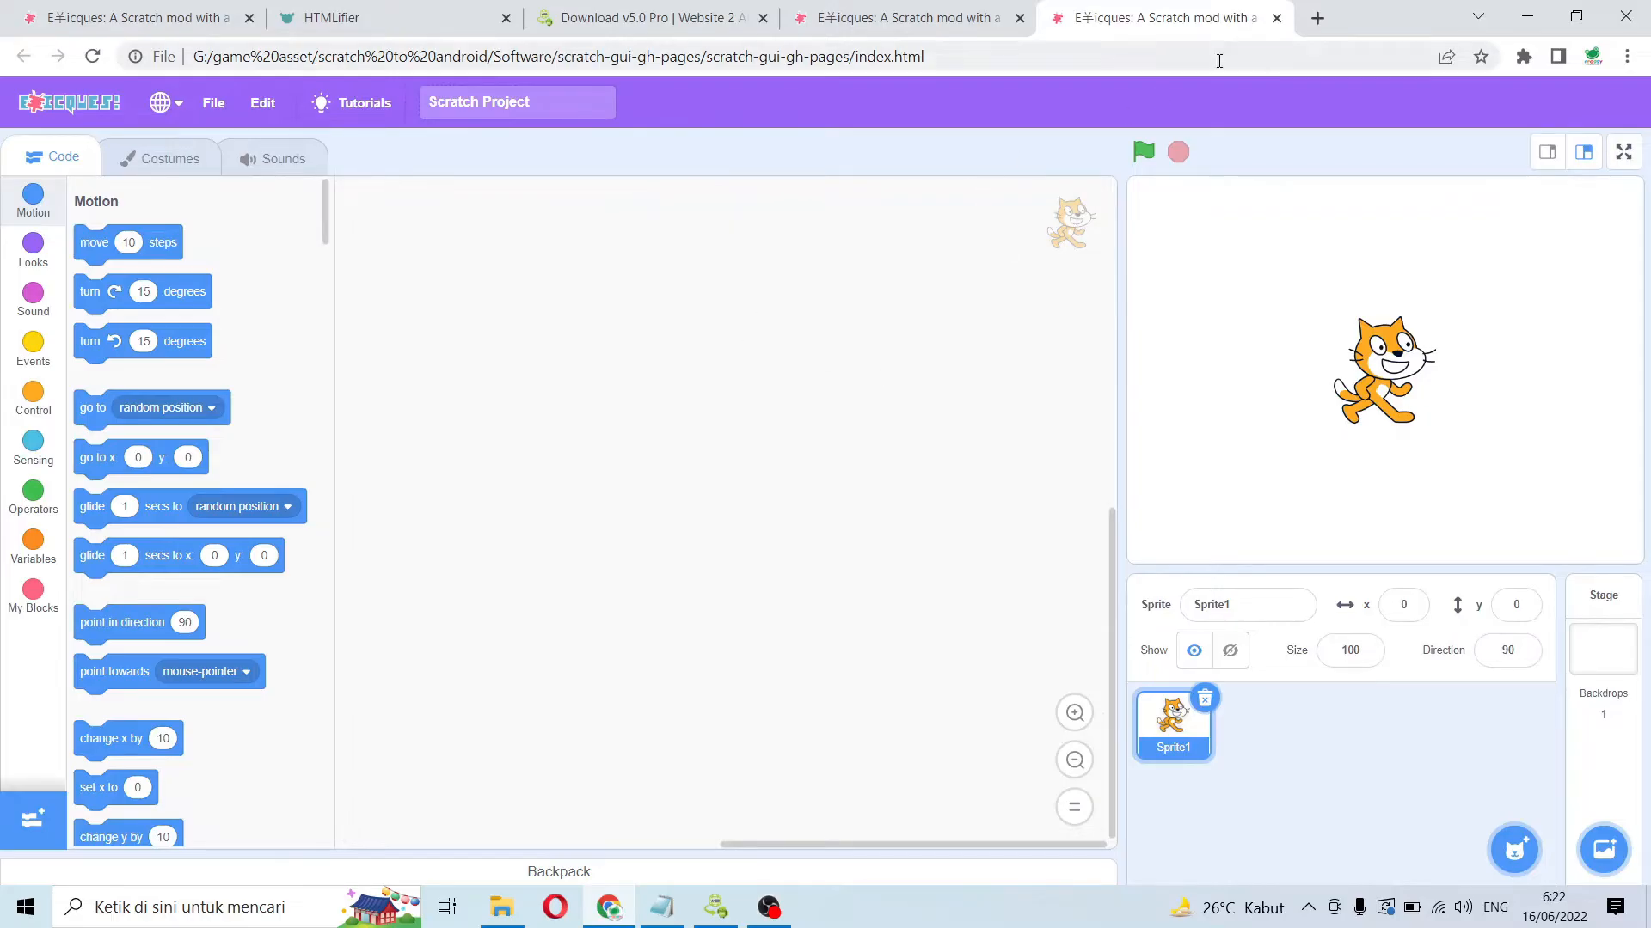
left_click(1276, 18)
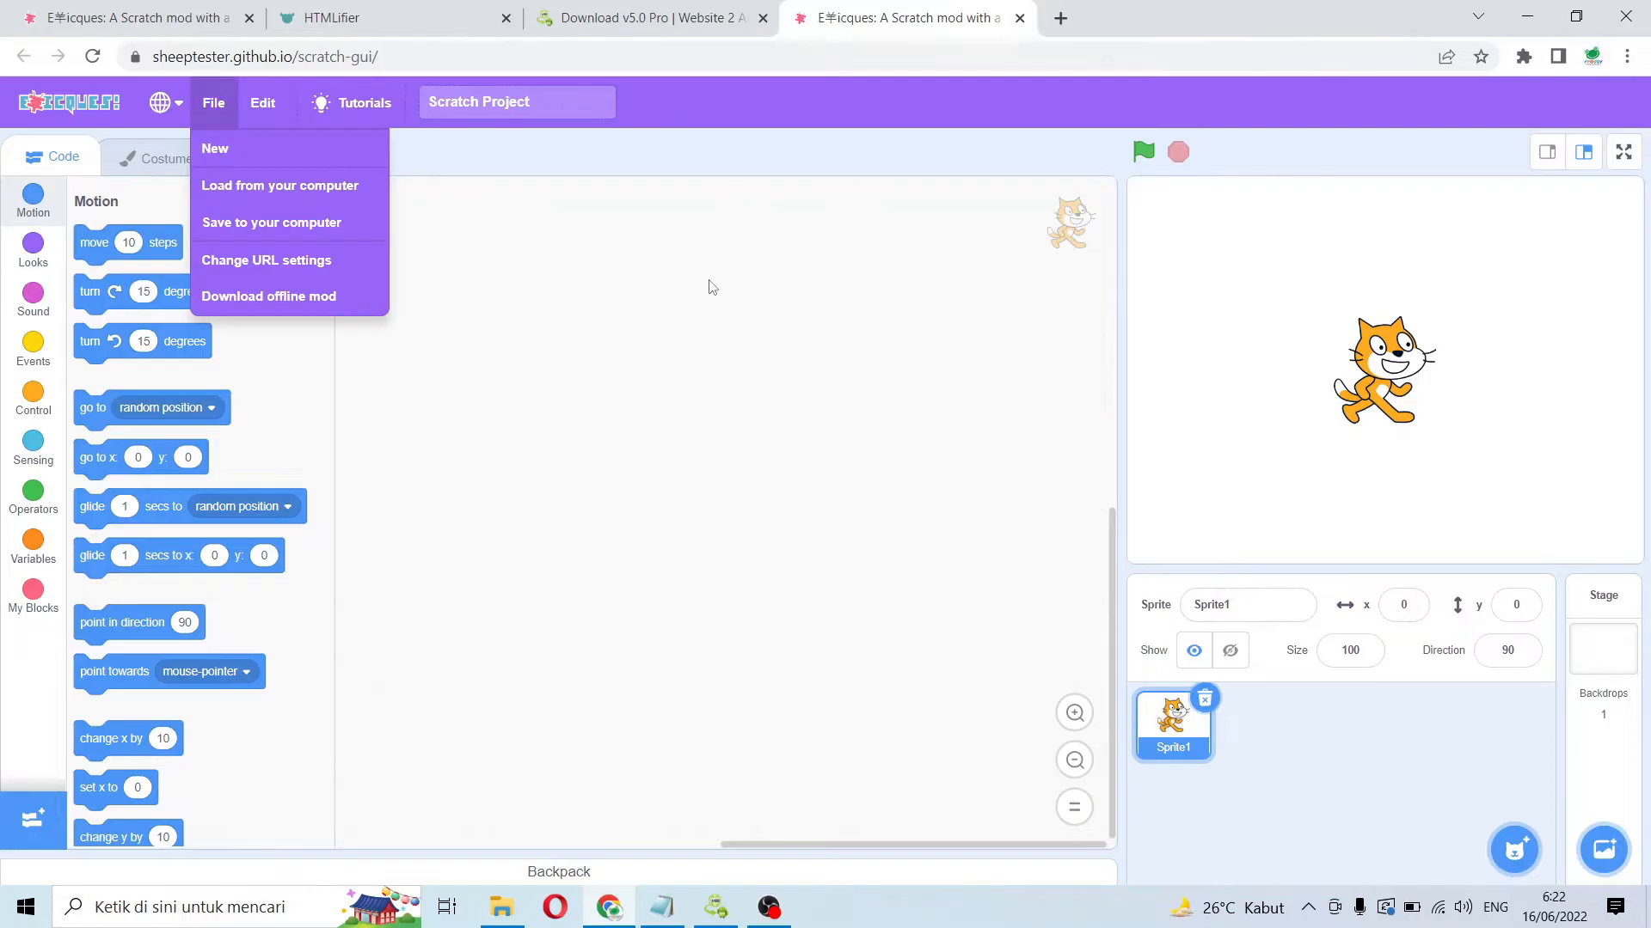
left_click(215, 108)
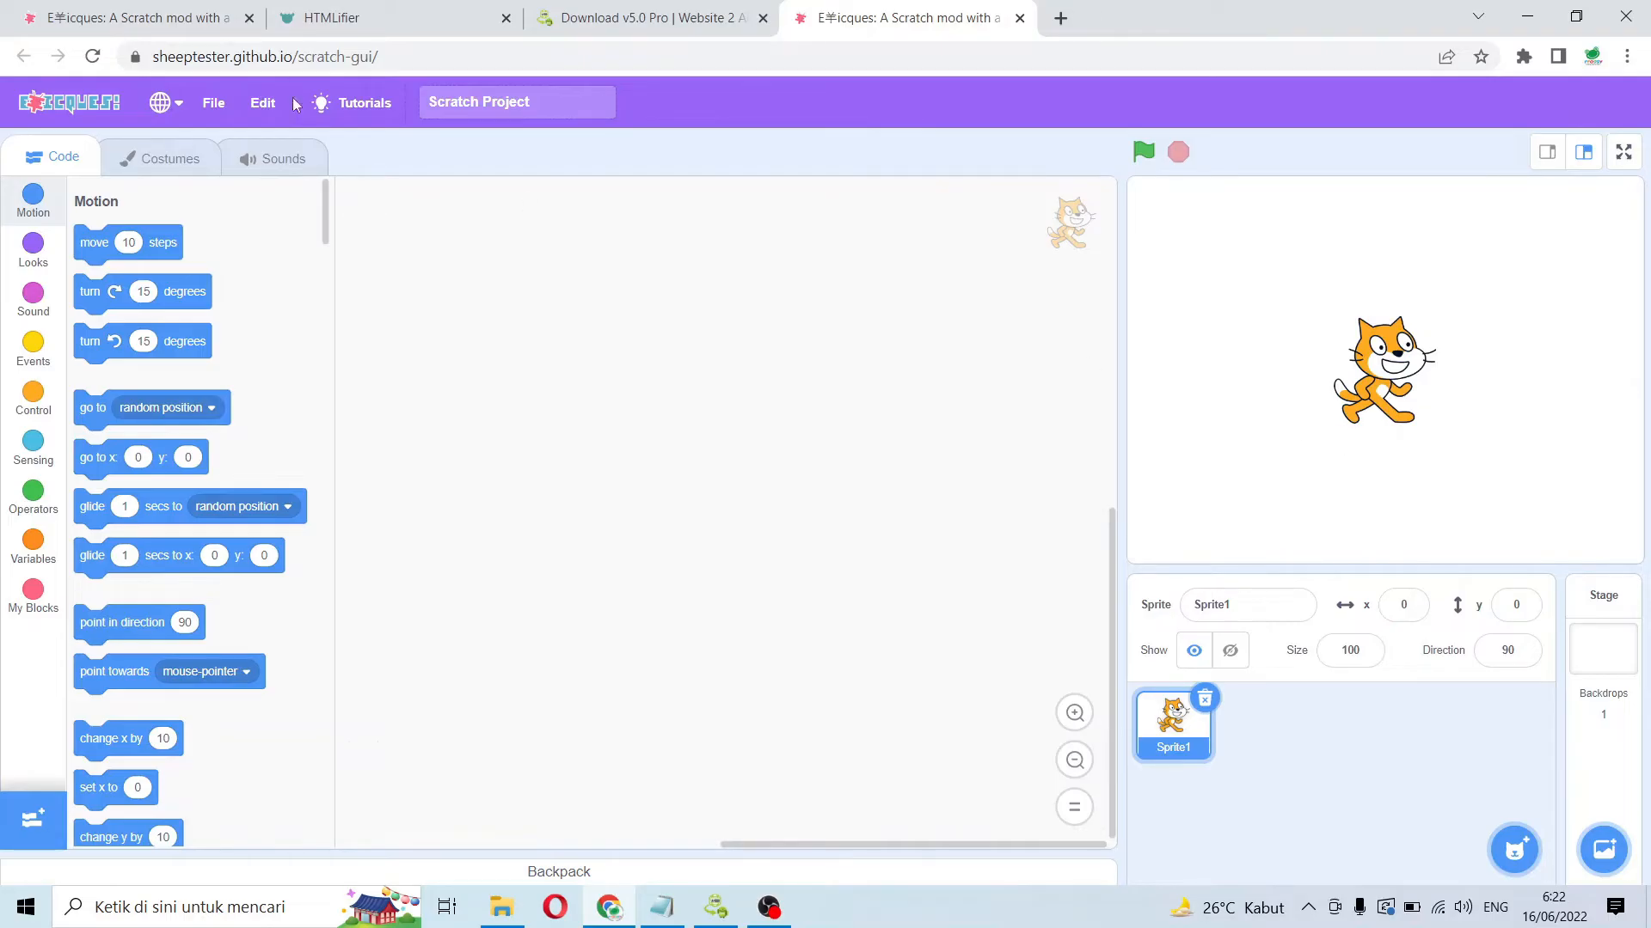
left_click(179, 26)
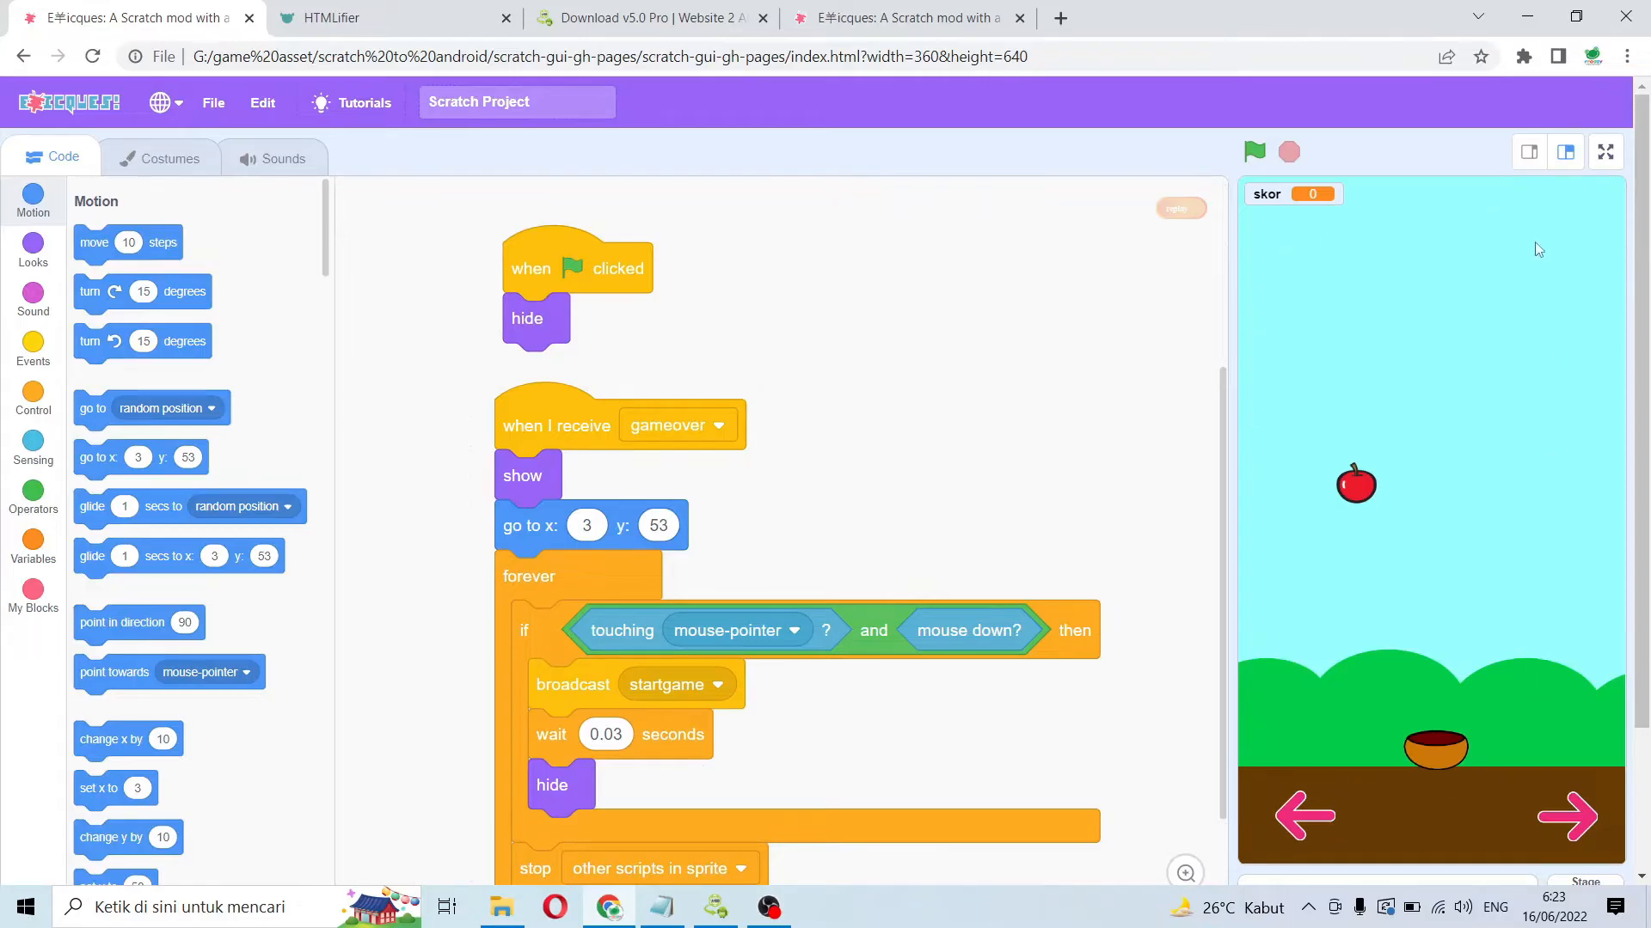
left_click(220, 112)
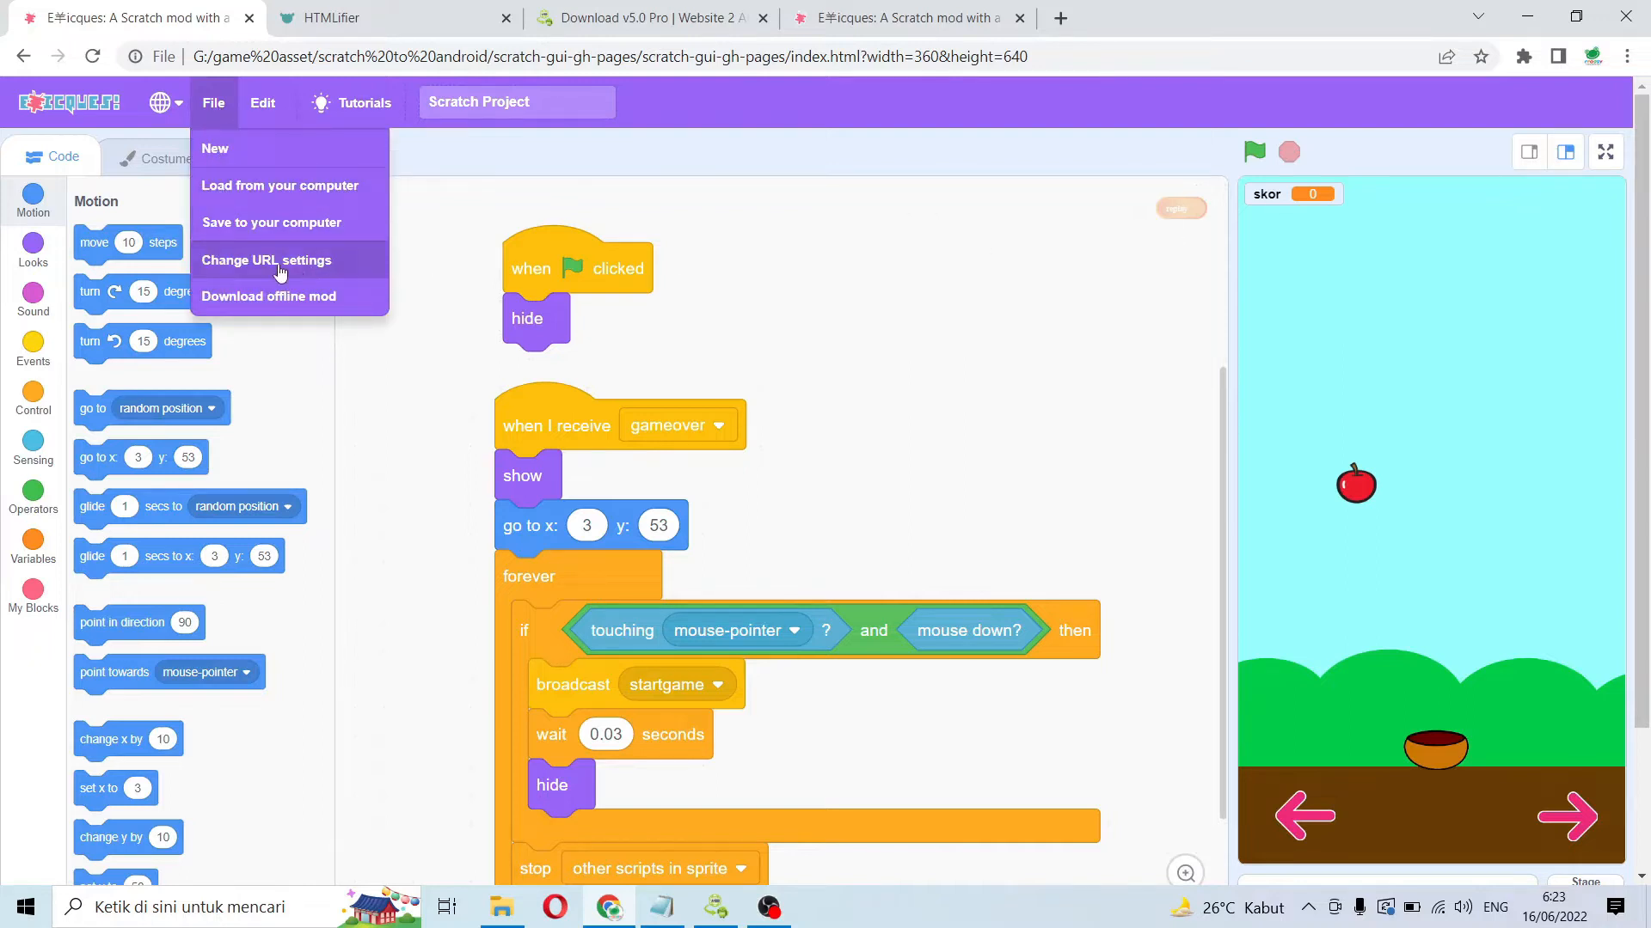
left_click(327, 269)
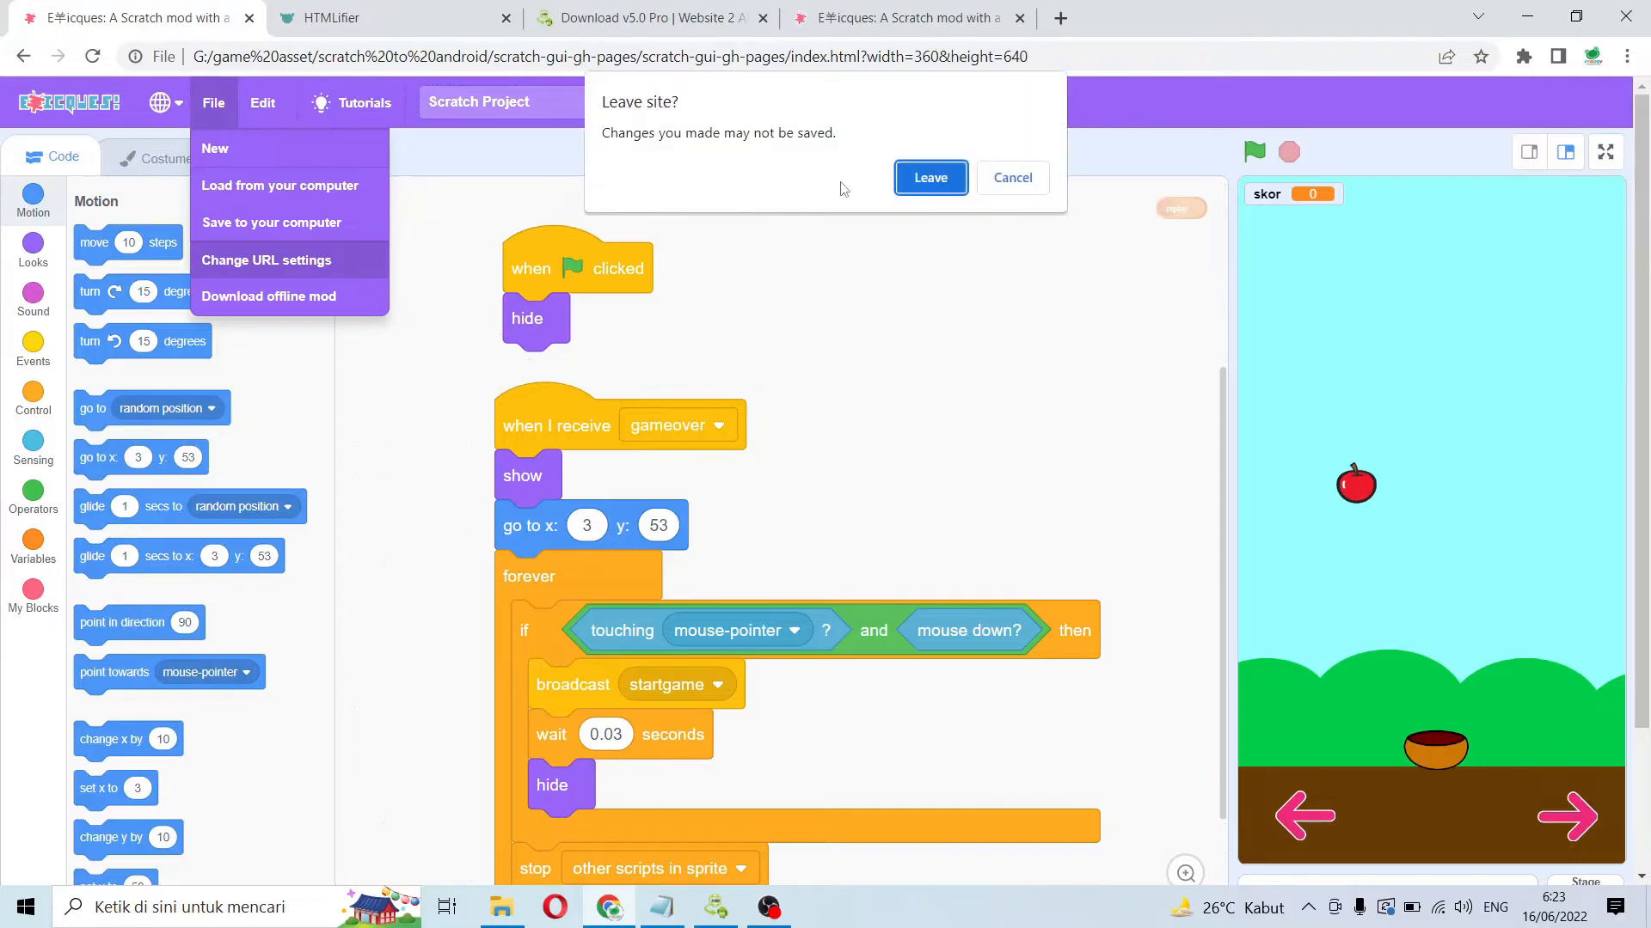
left_click(1020, 180)
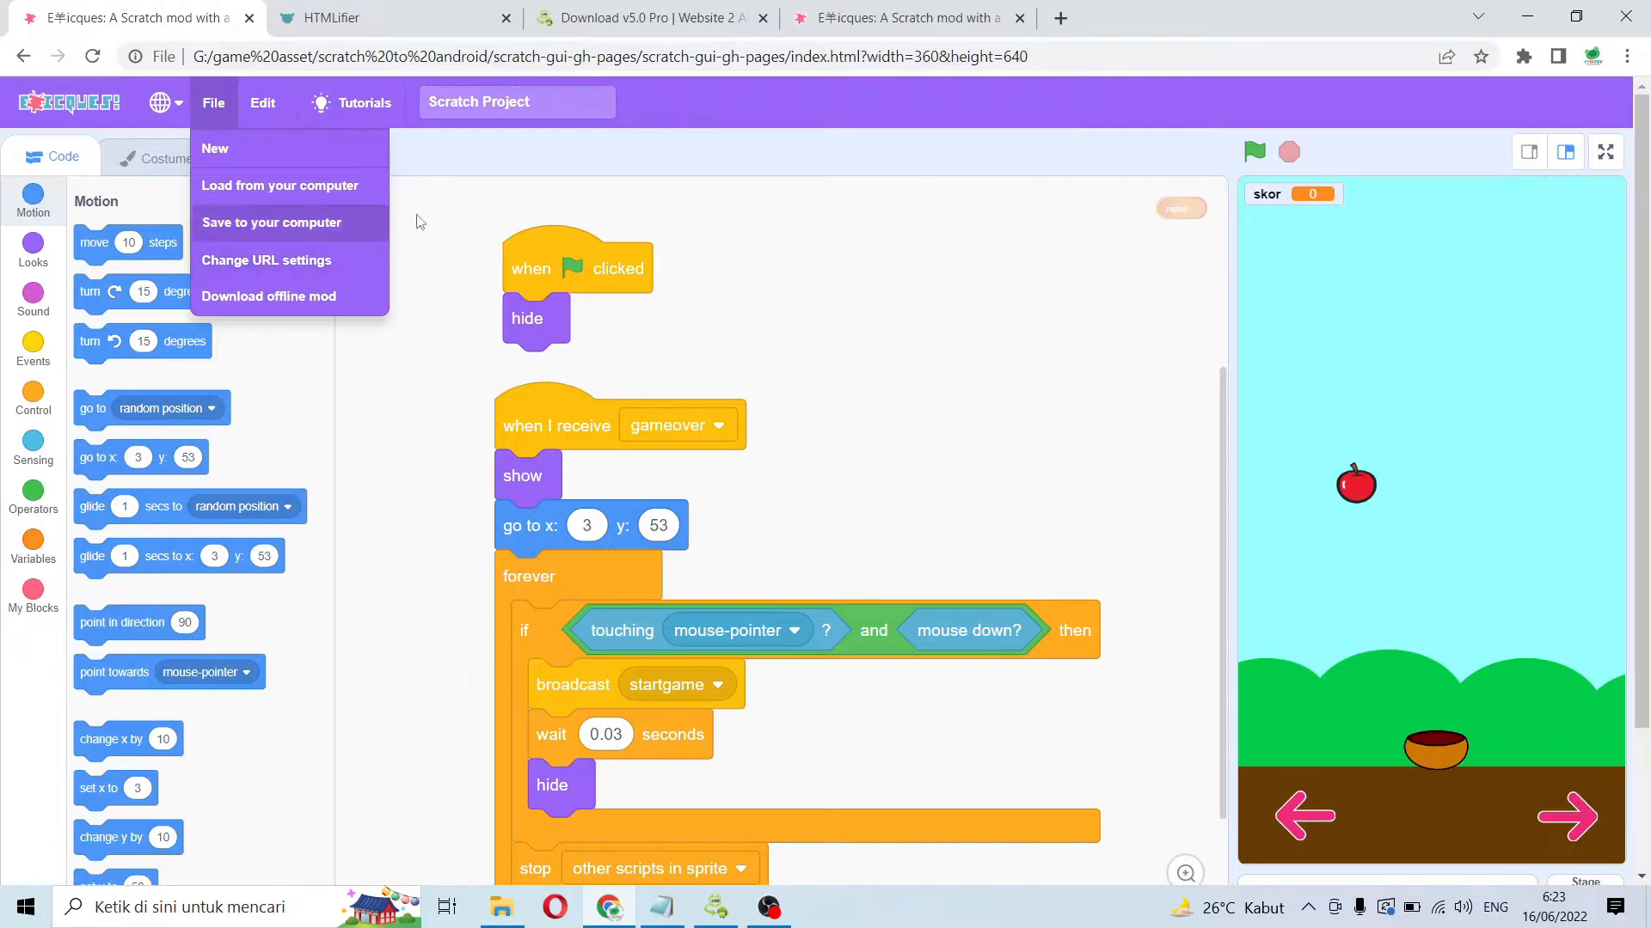
- In the online editor's URL settings, set the stage width to 360 and height to 640, and apply them
left_click(877, 15)
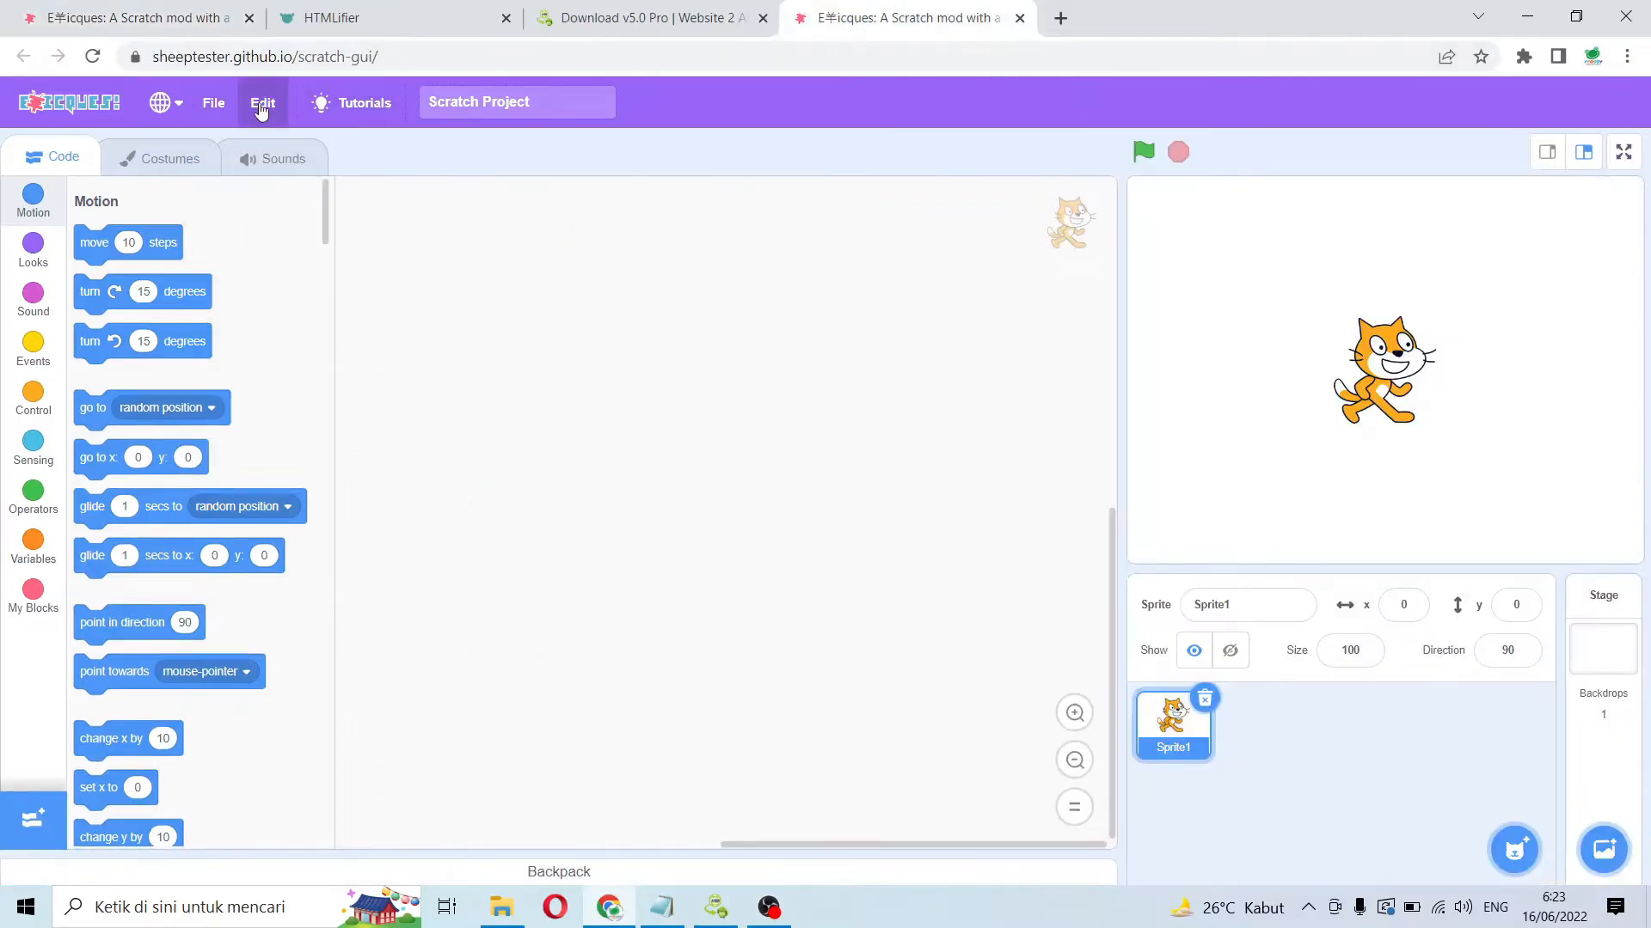
left_click(210, 105)
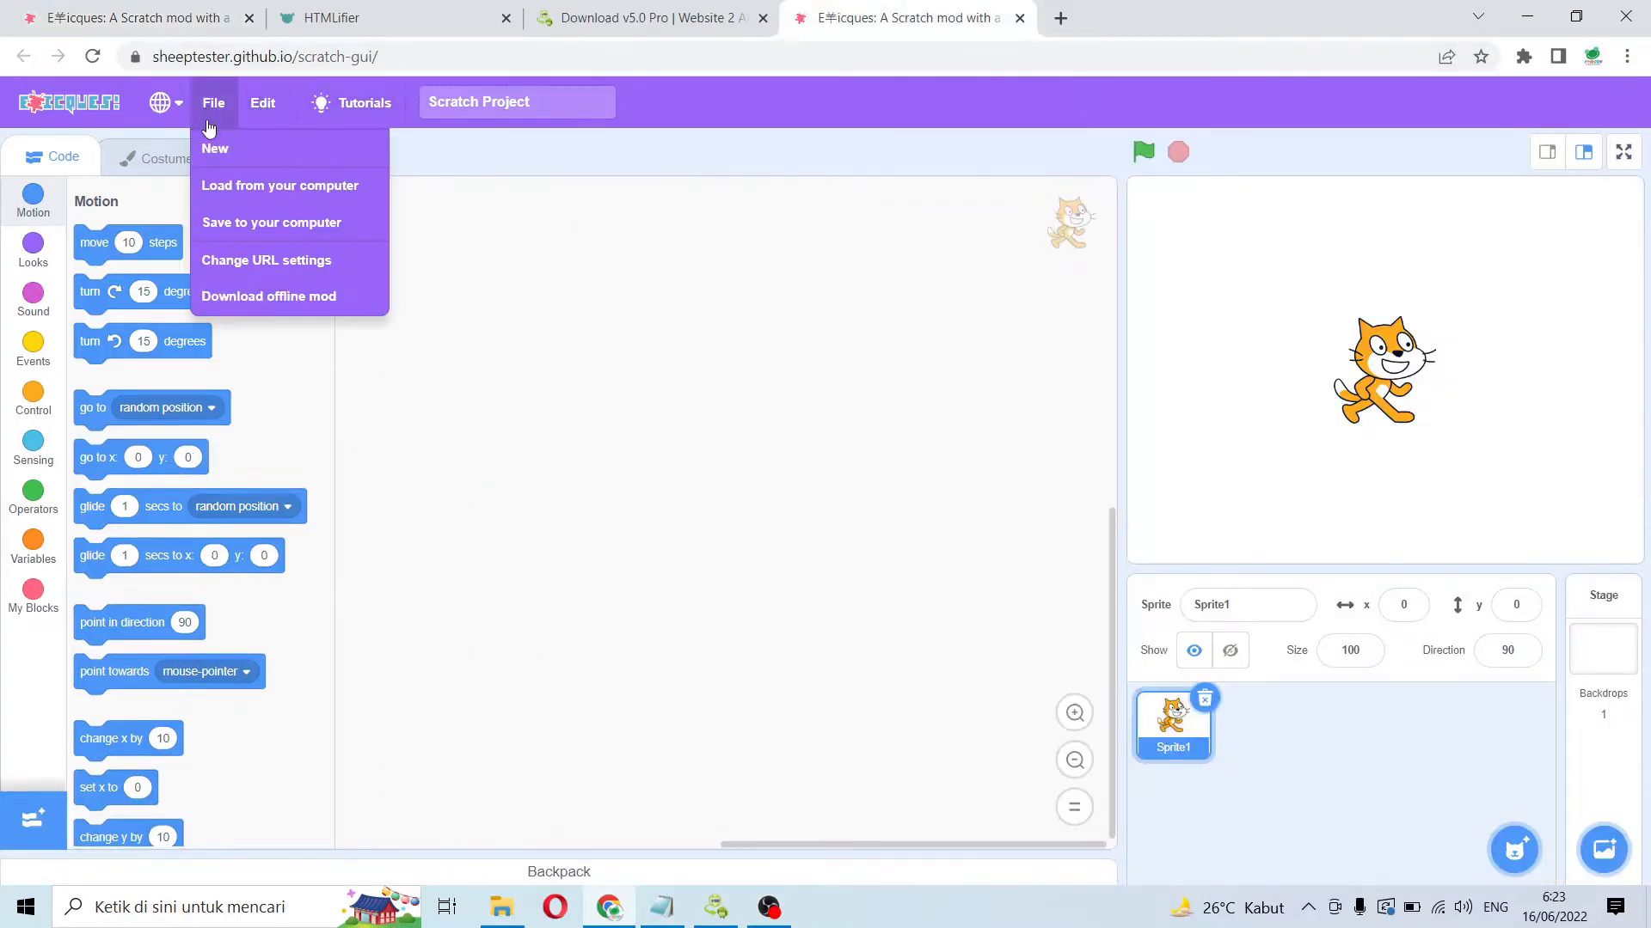
left_click(267, 260)
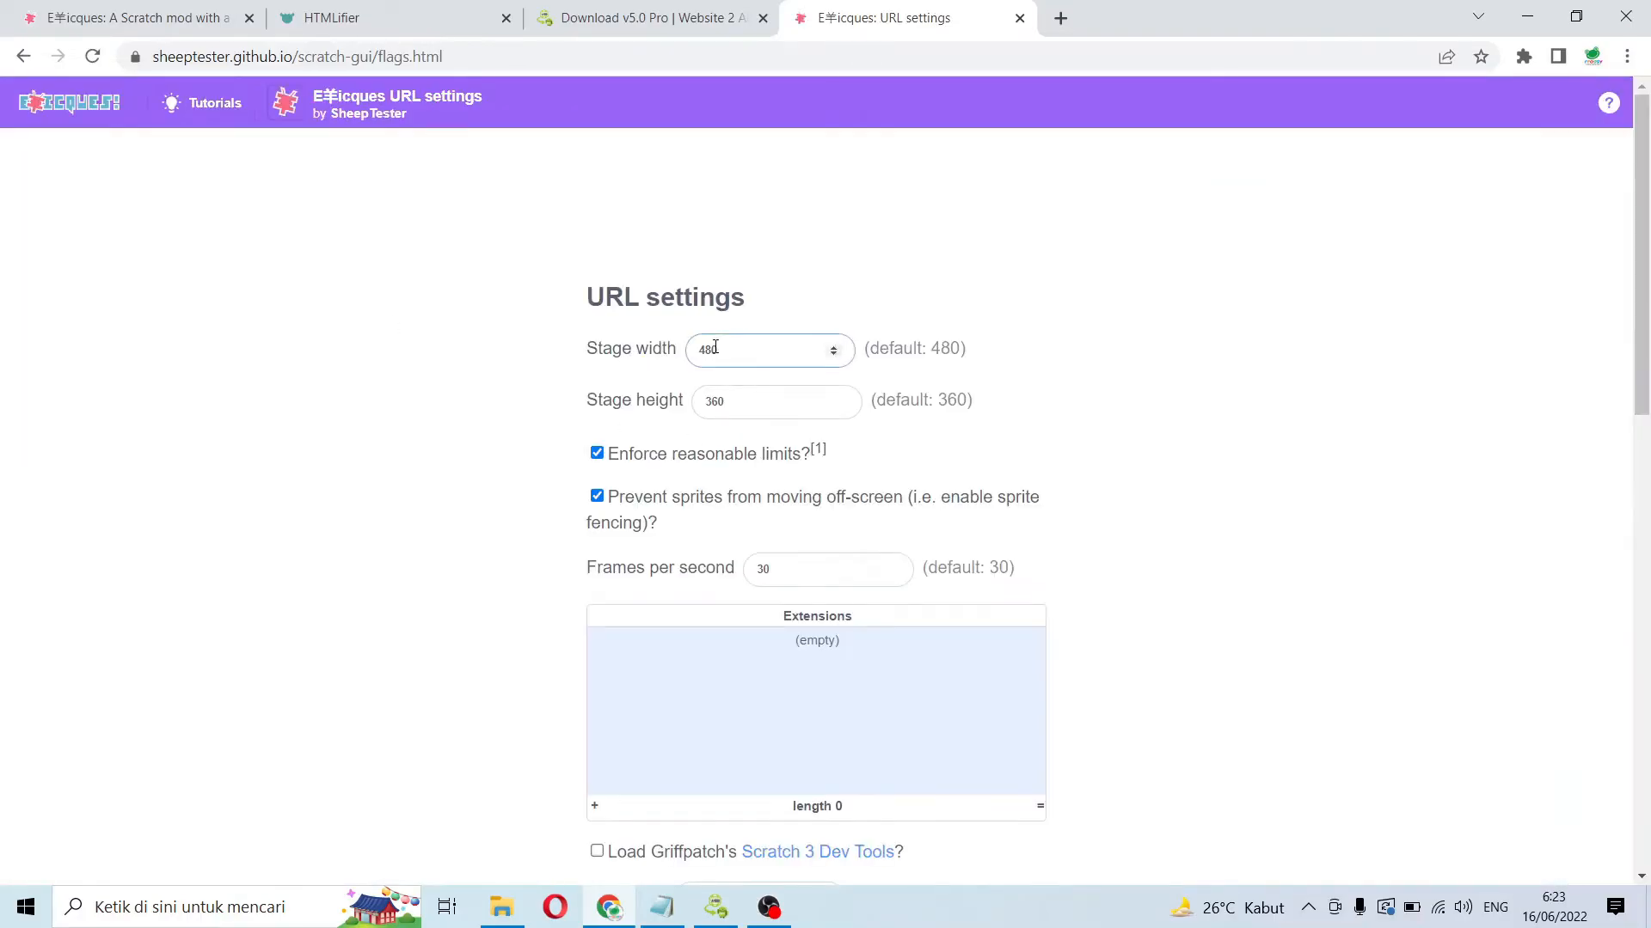
left_click(731, 350)
double_click(731, 350)
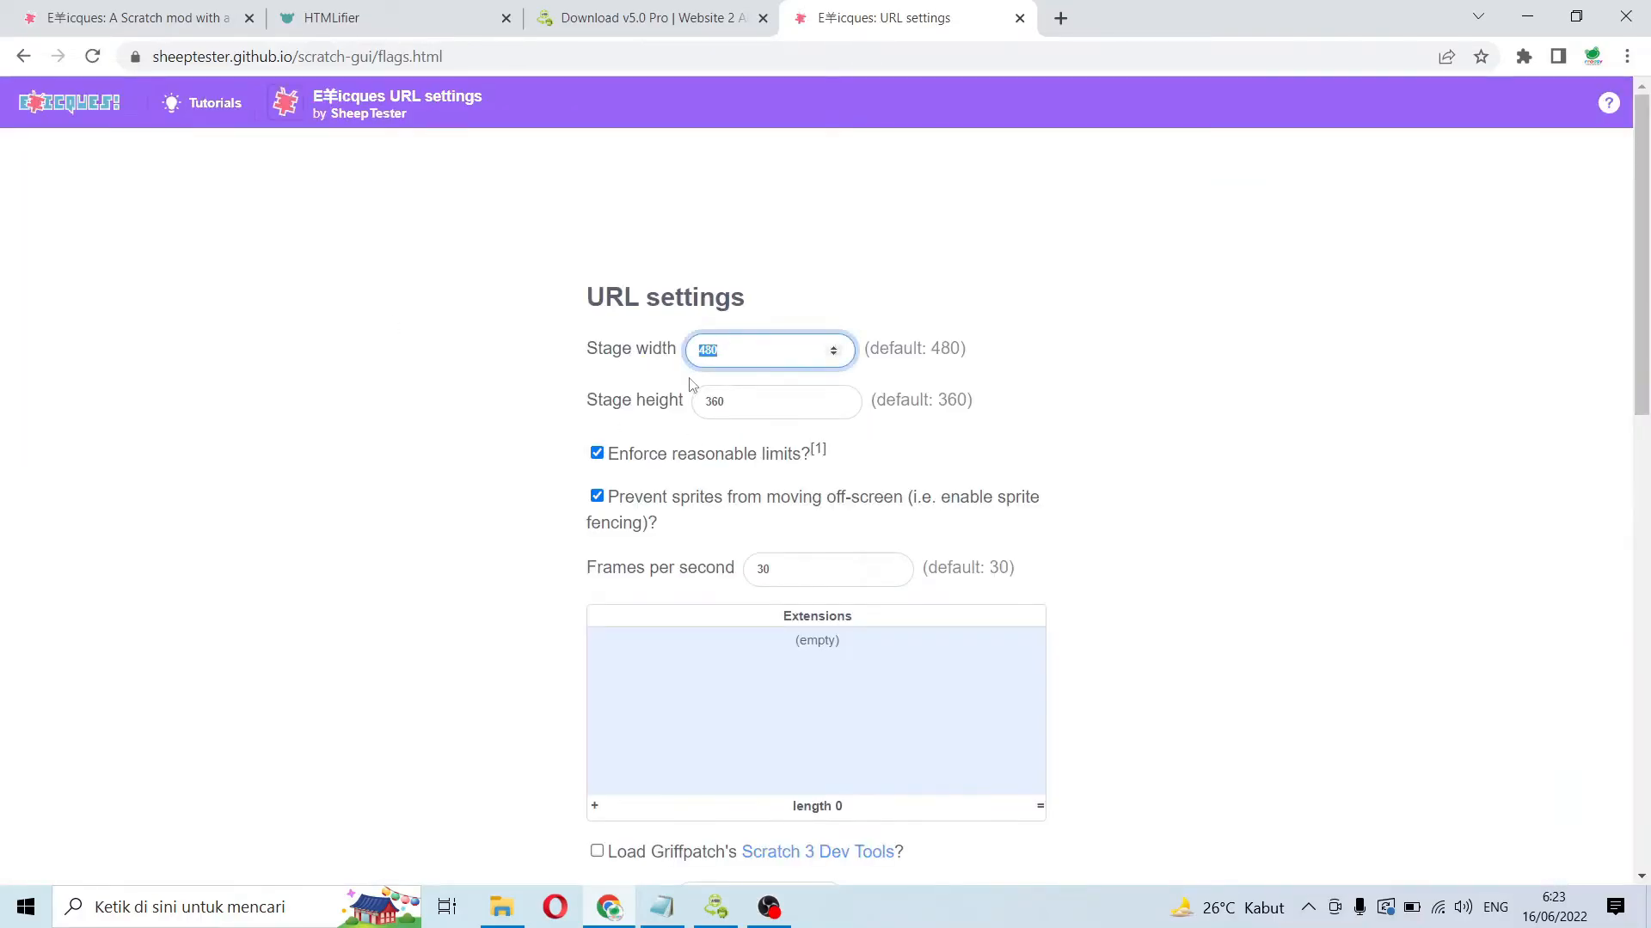
type("360")
key("Tab")
type("640")
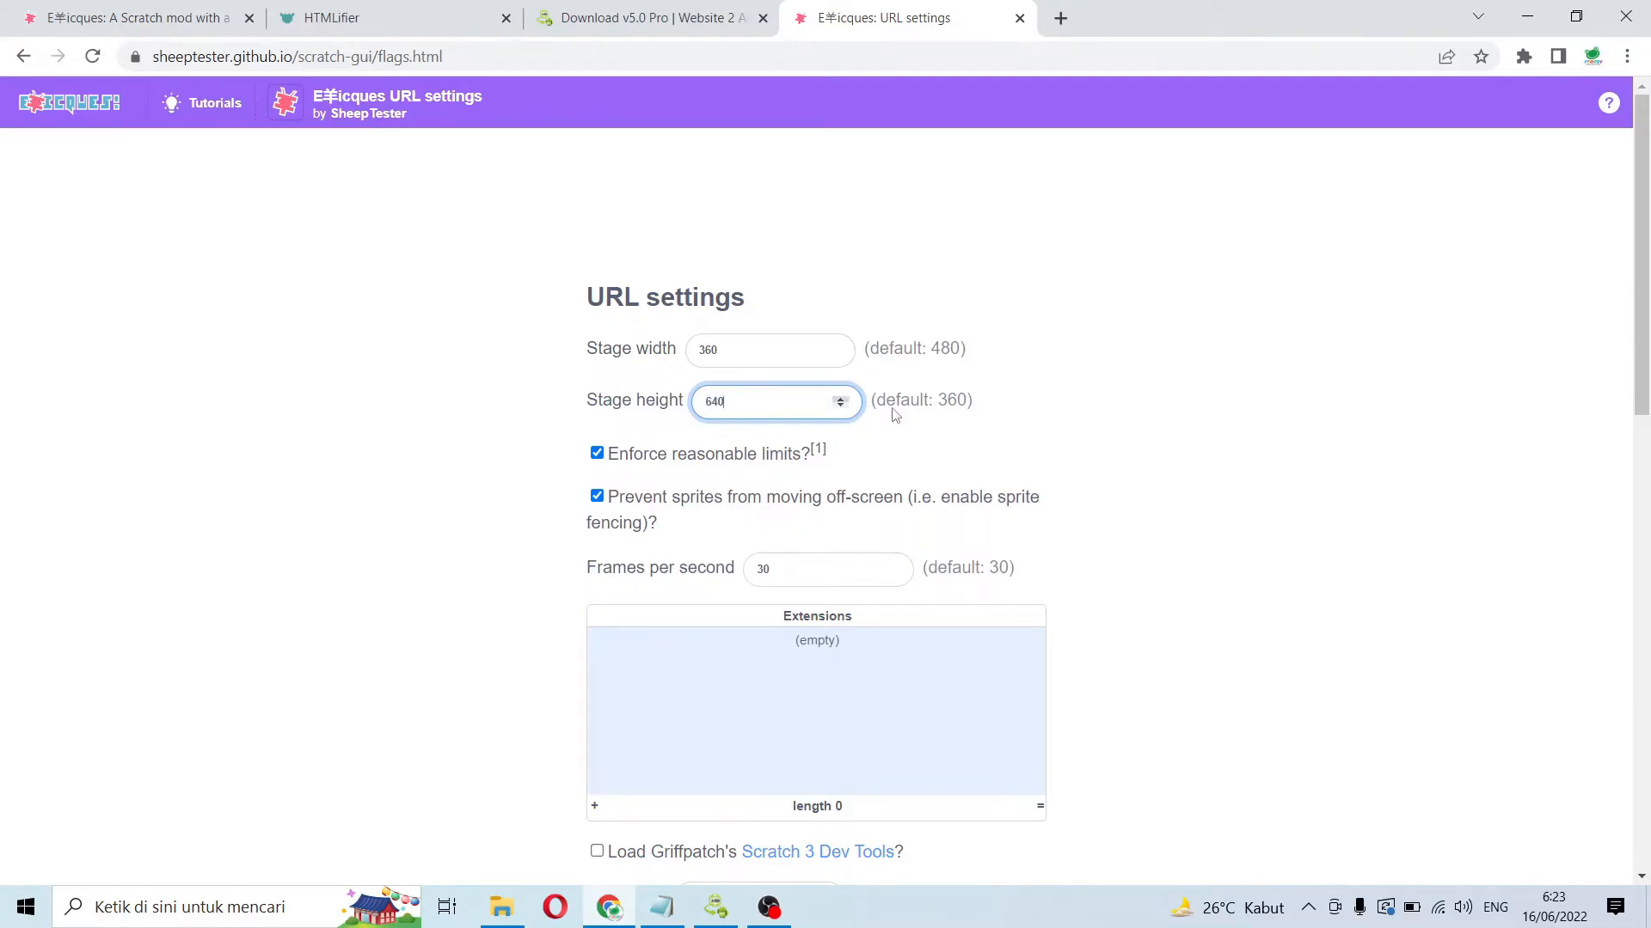
scroll(962, 446, "down", 6)
left_click(839, 805)
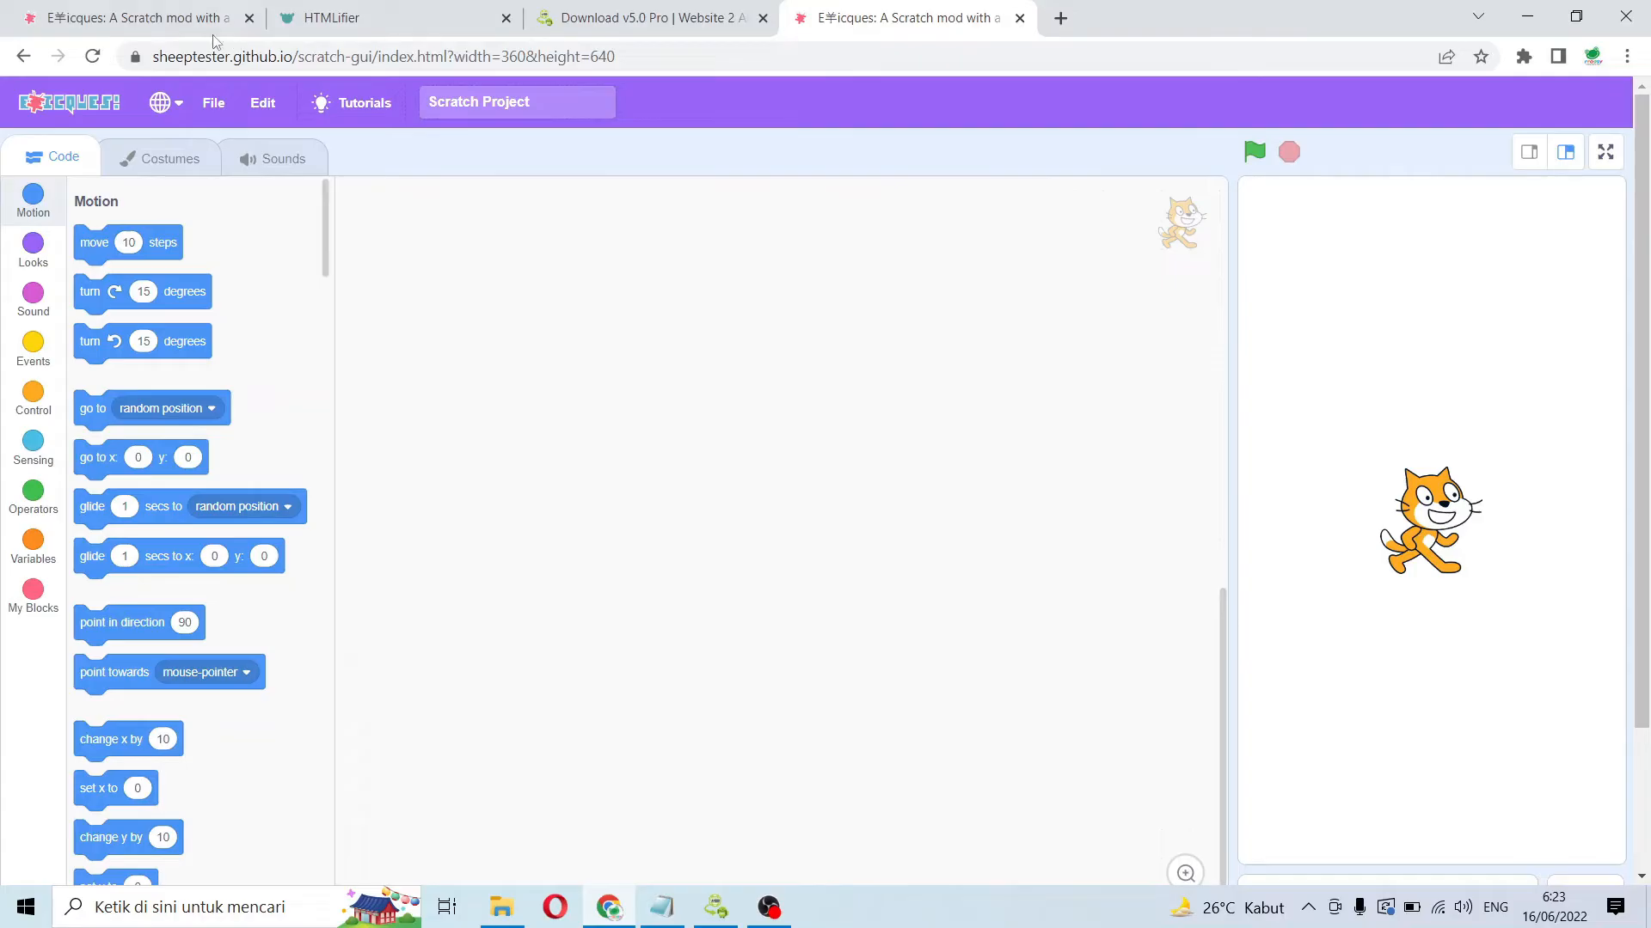
- Return to the apple-catching game project and examine its portrait stage and scripts
left_click(143, 23)
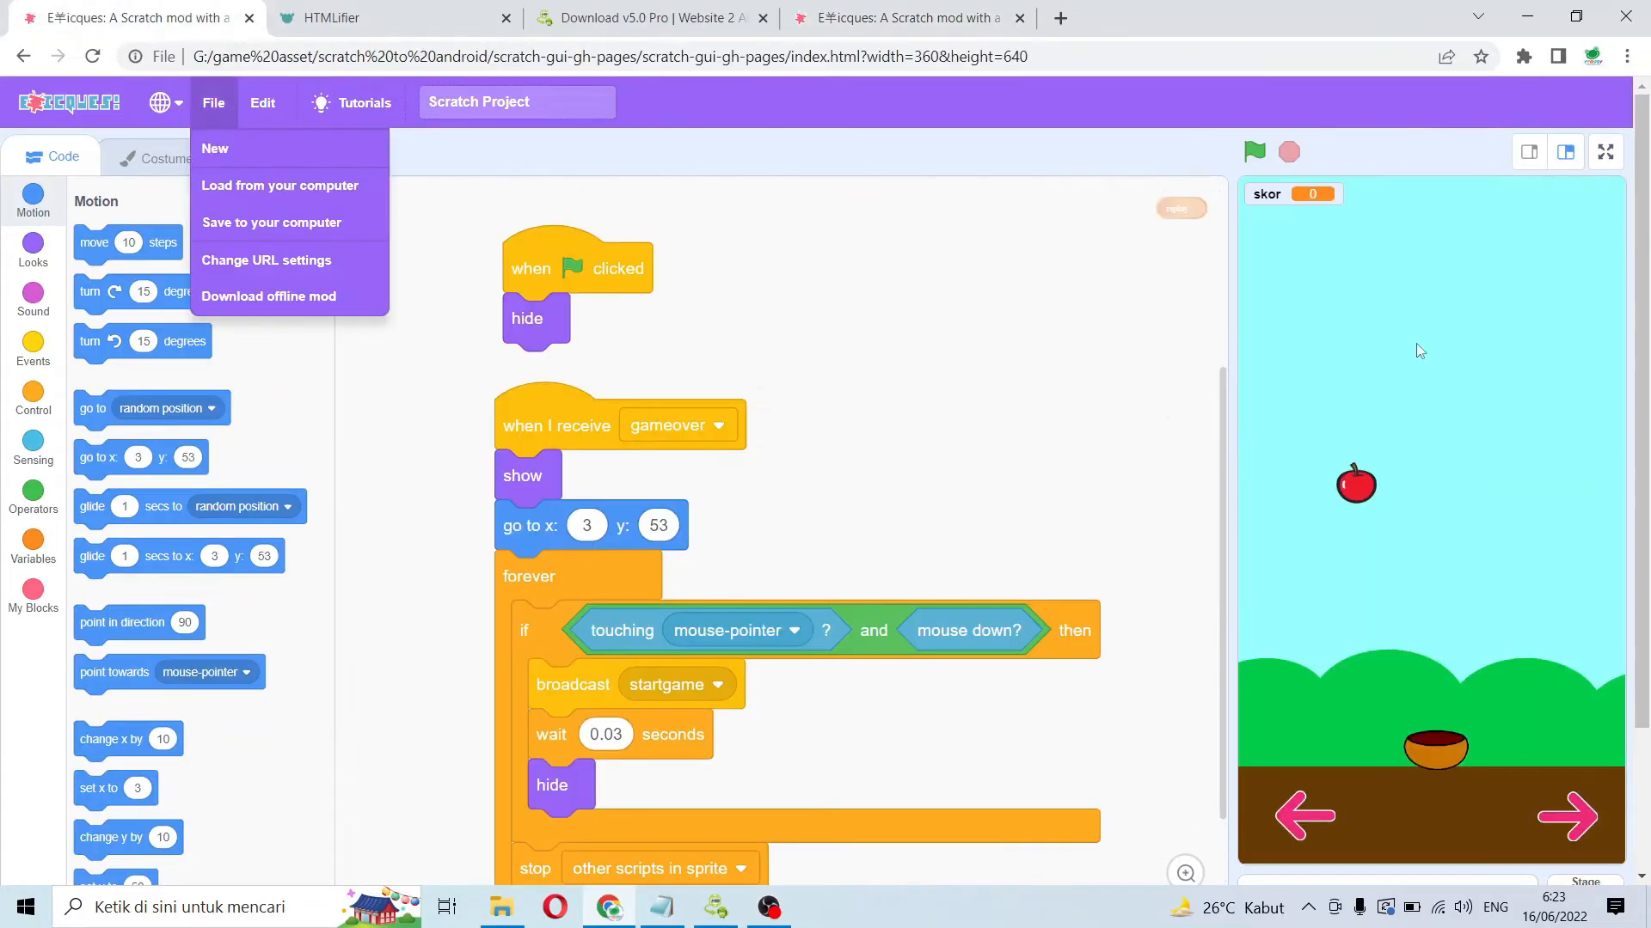
left_click(1350, 300)
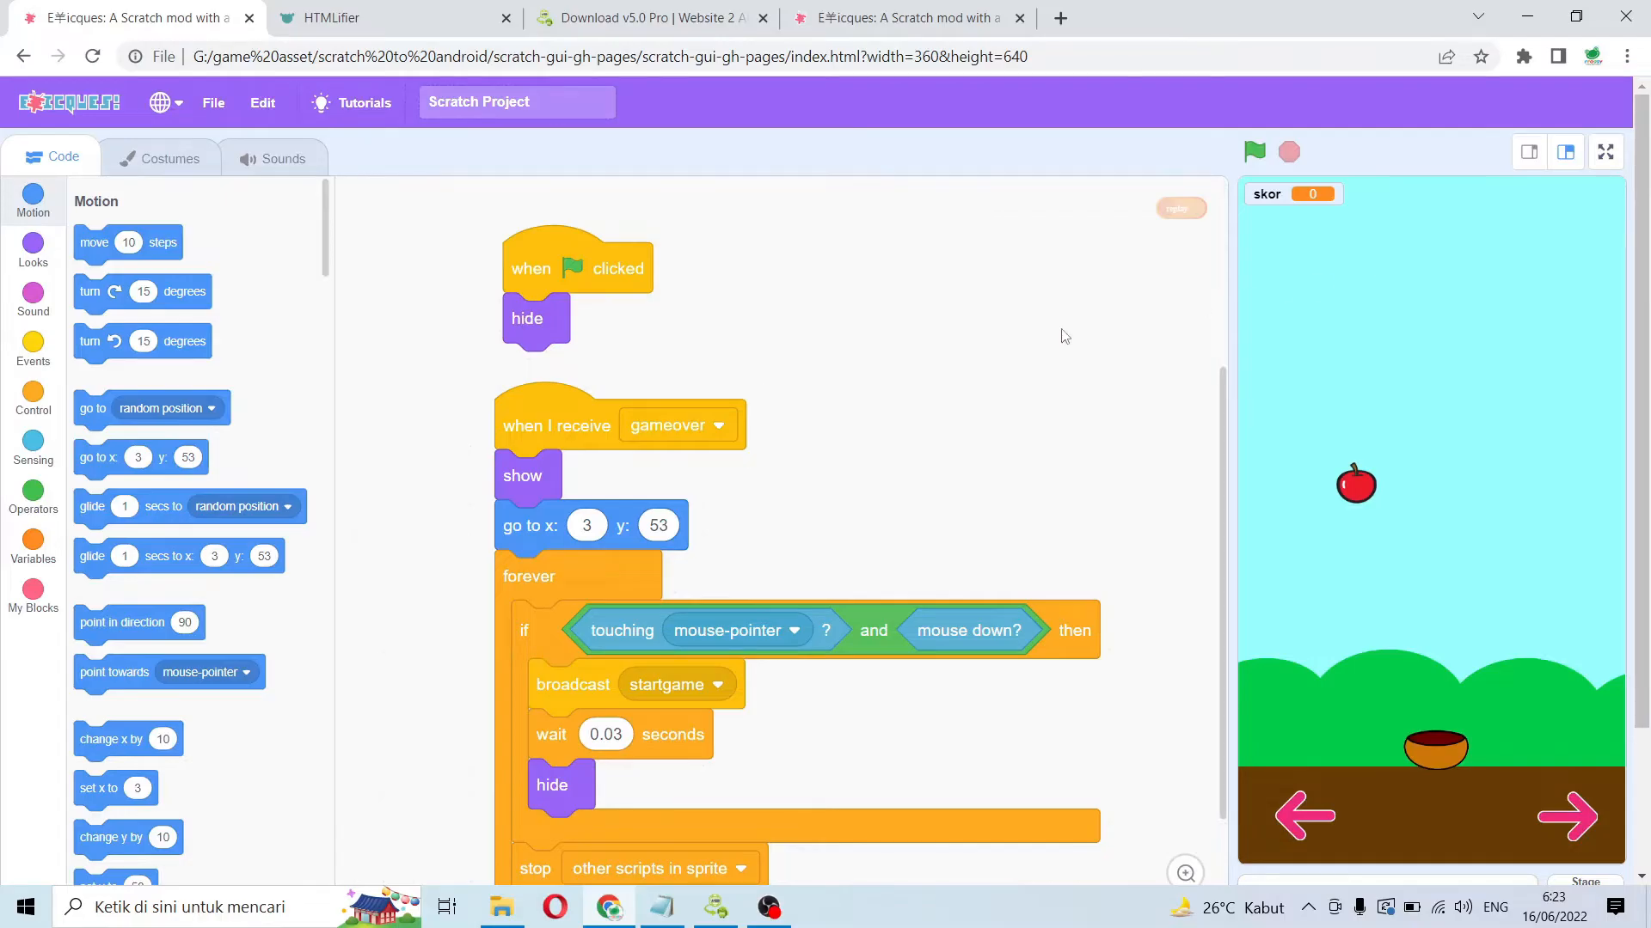
scroll(1639, 292, "down", 1)
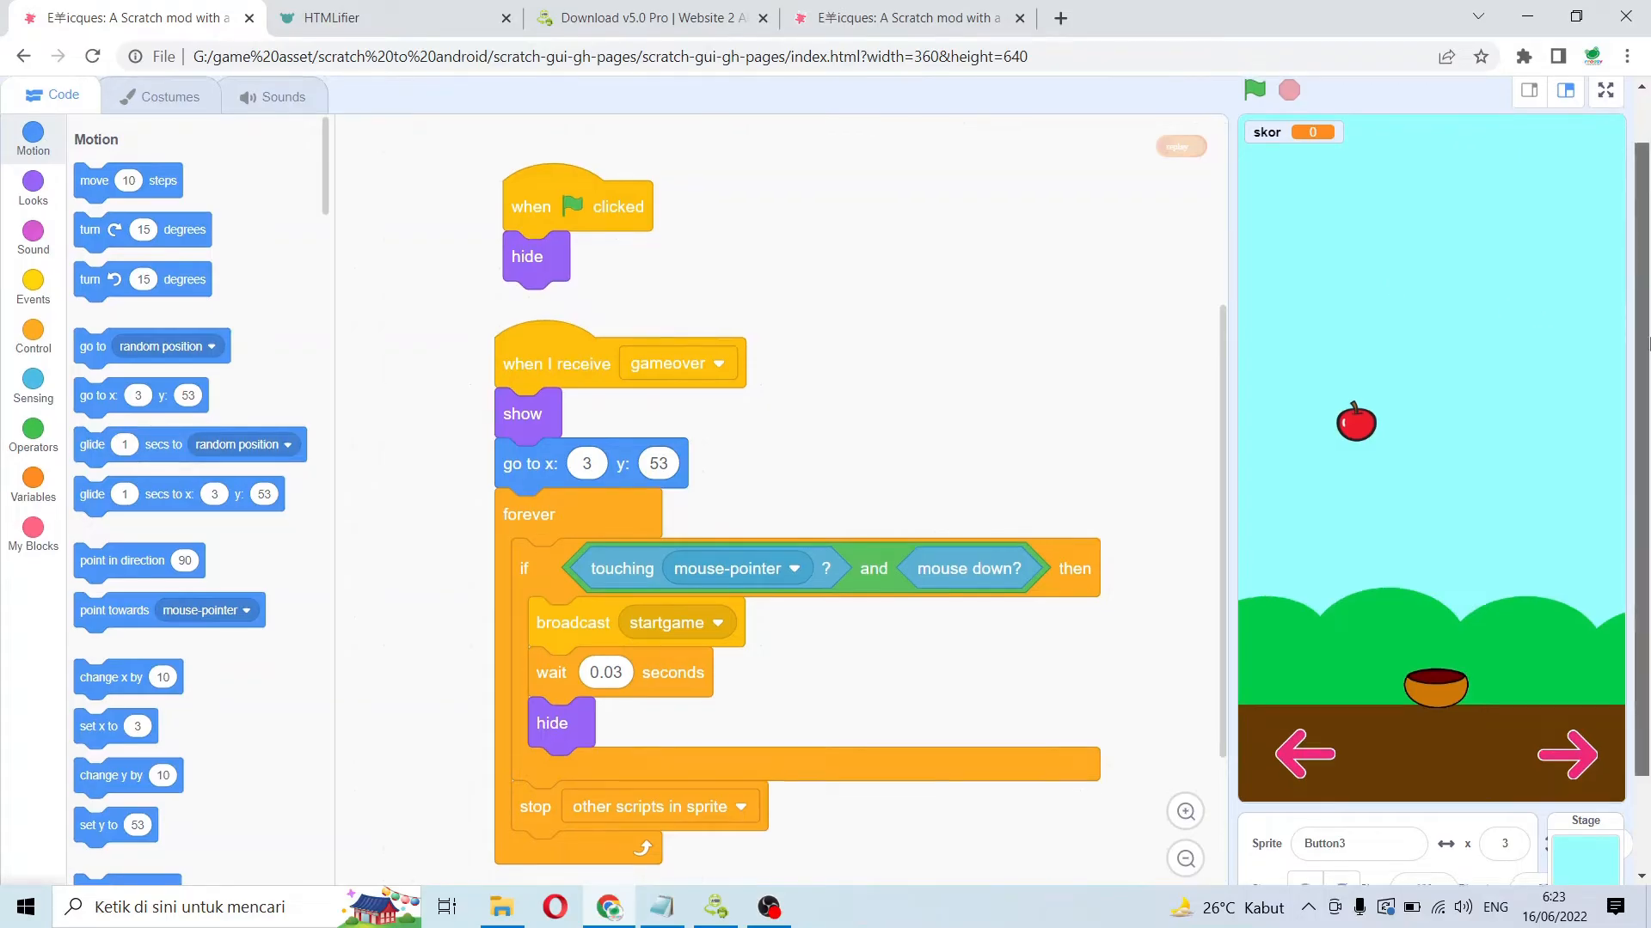
scroll(1648, 348, "down", 1)
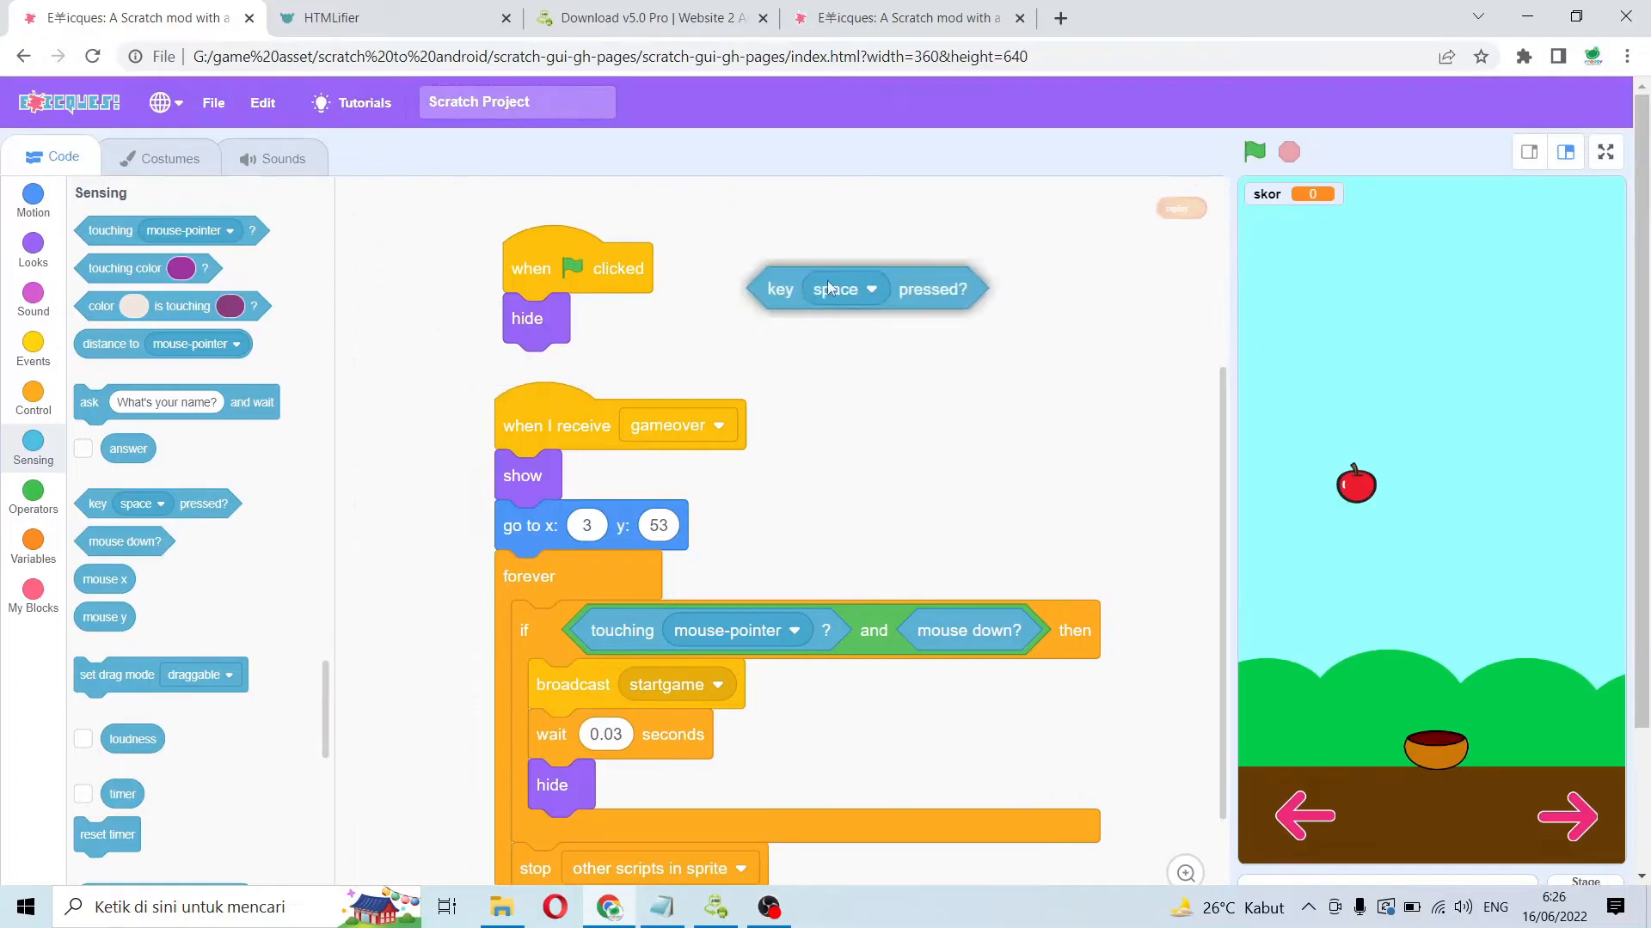
- Review the key choices of the "key space pressed?" sensing block and remove the block from the workspace
left_click_drag(857, 284, 981, 282)
left_click(981, 280)
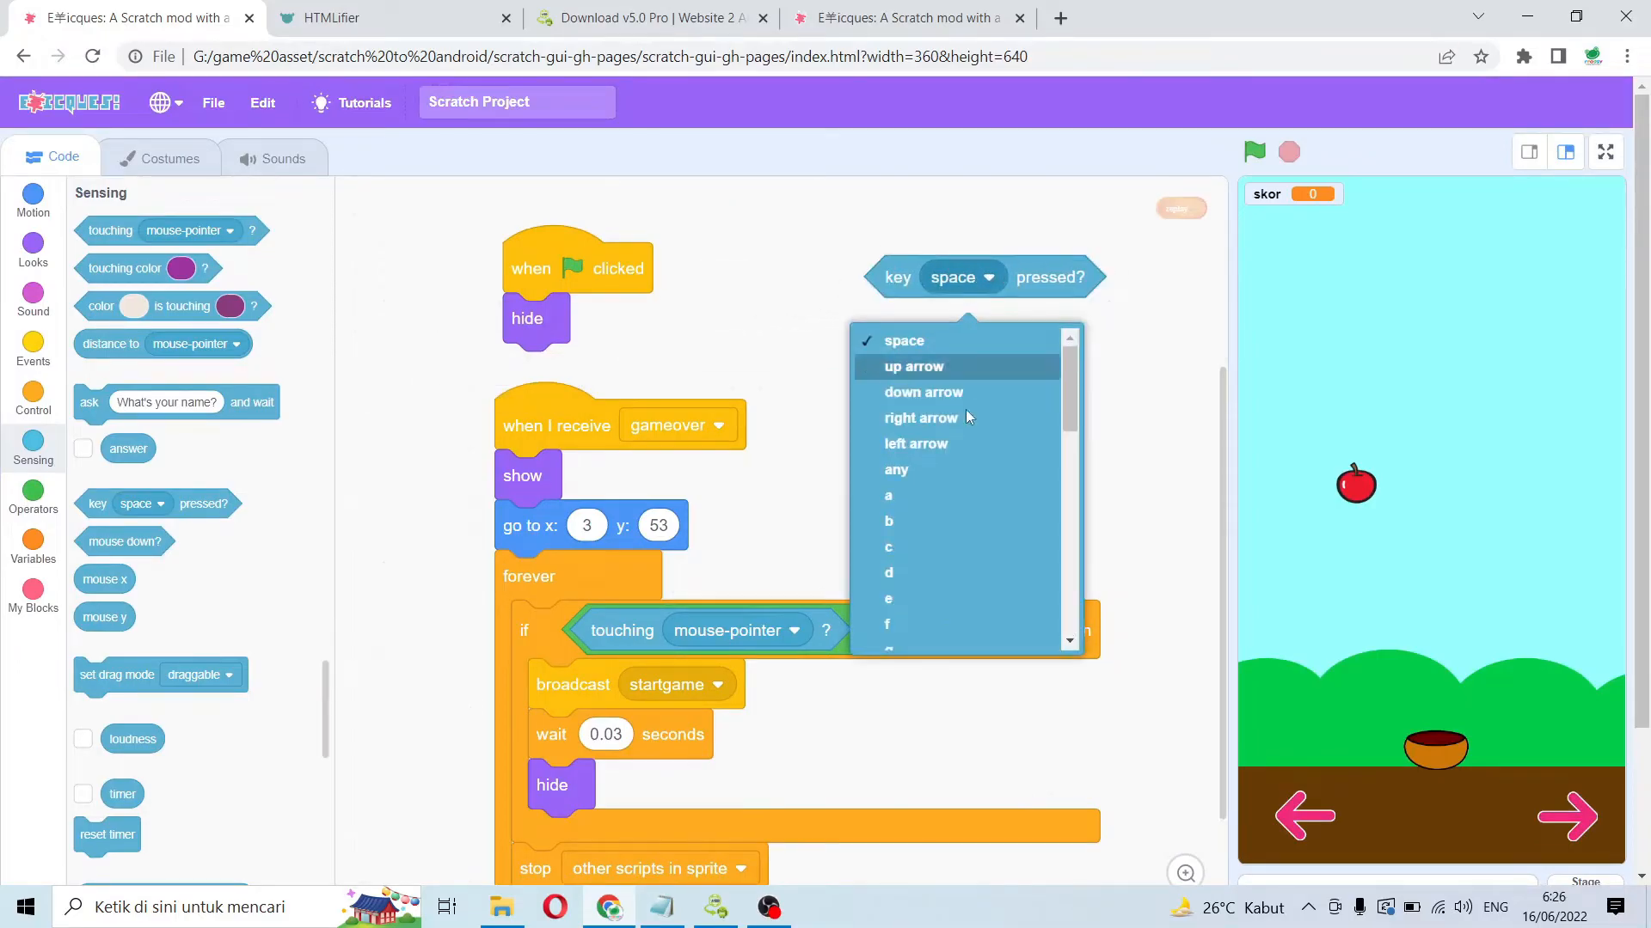
left_click(1097, 358)
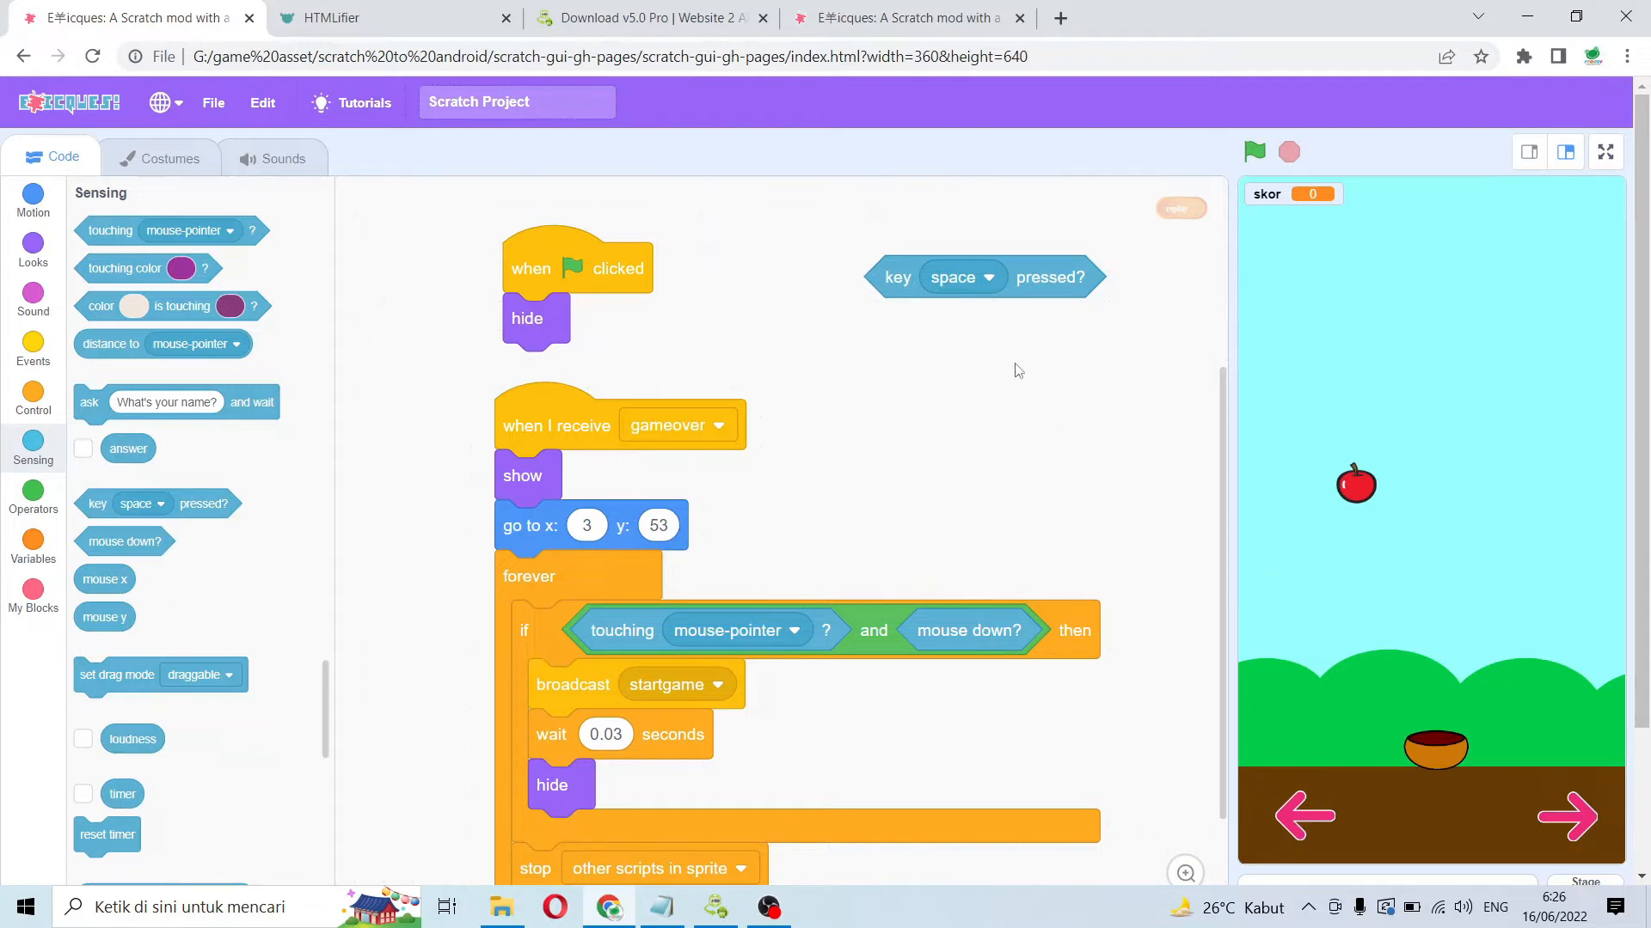
left_click_drag(890, 275, 136, 273)
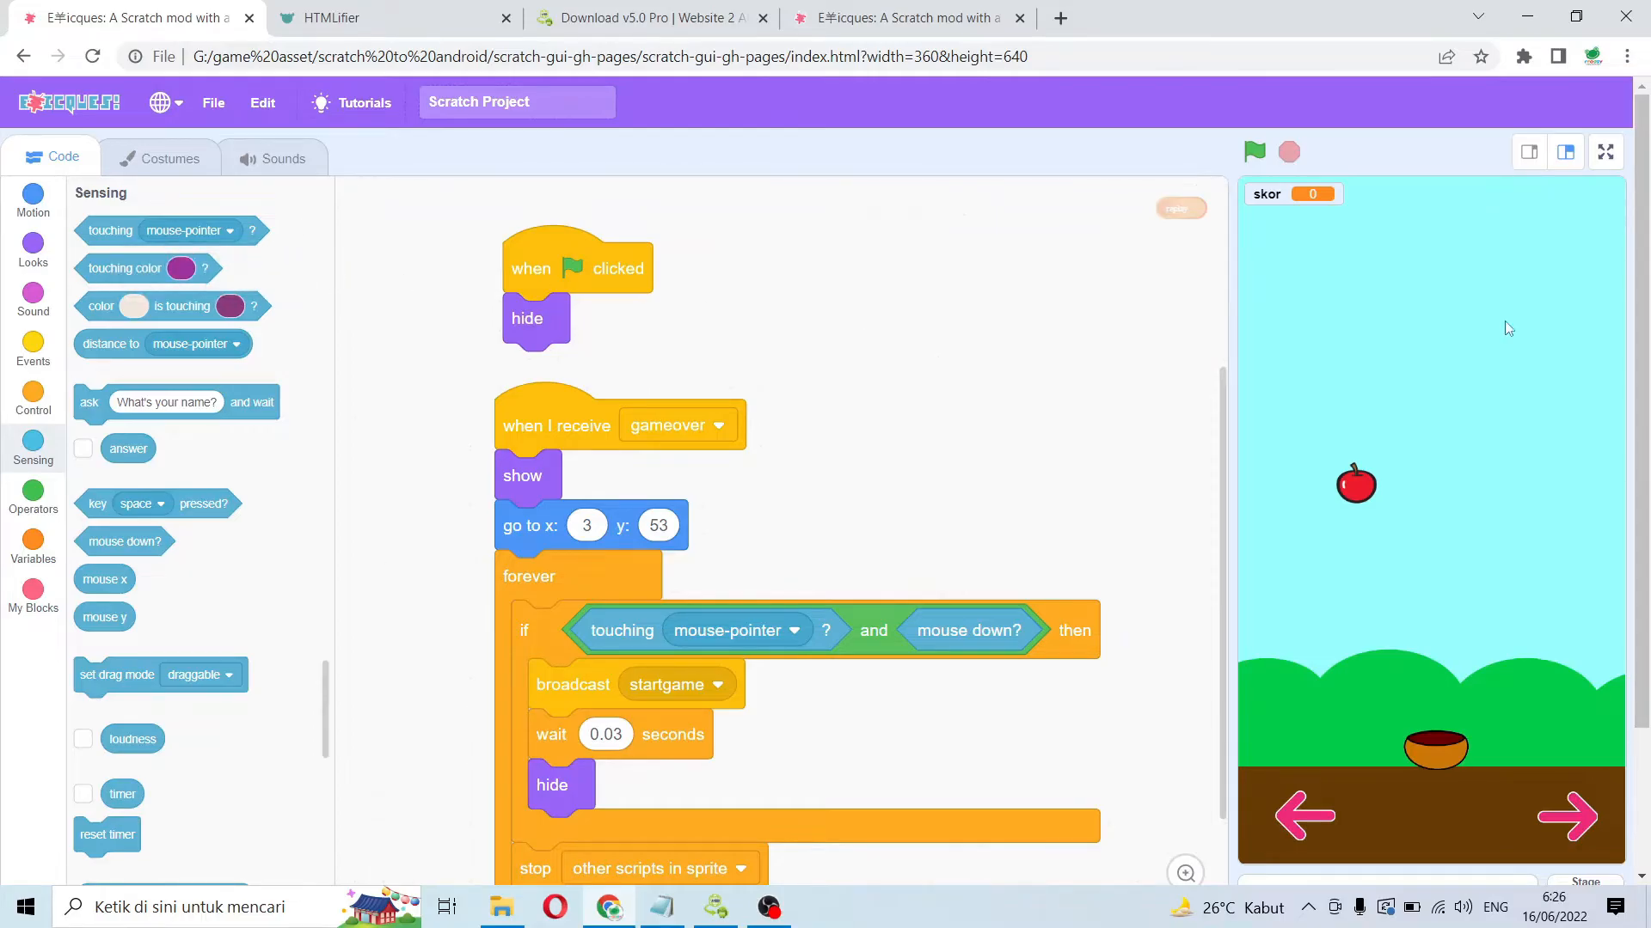
- Save the apple-catching game project to the computer as an sb3 file
scroll(1644, 366, "down", 1)
left_click_drag(1649, 360, 1649, 362)
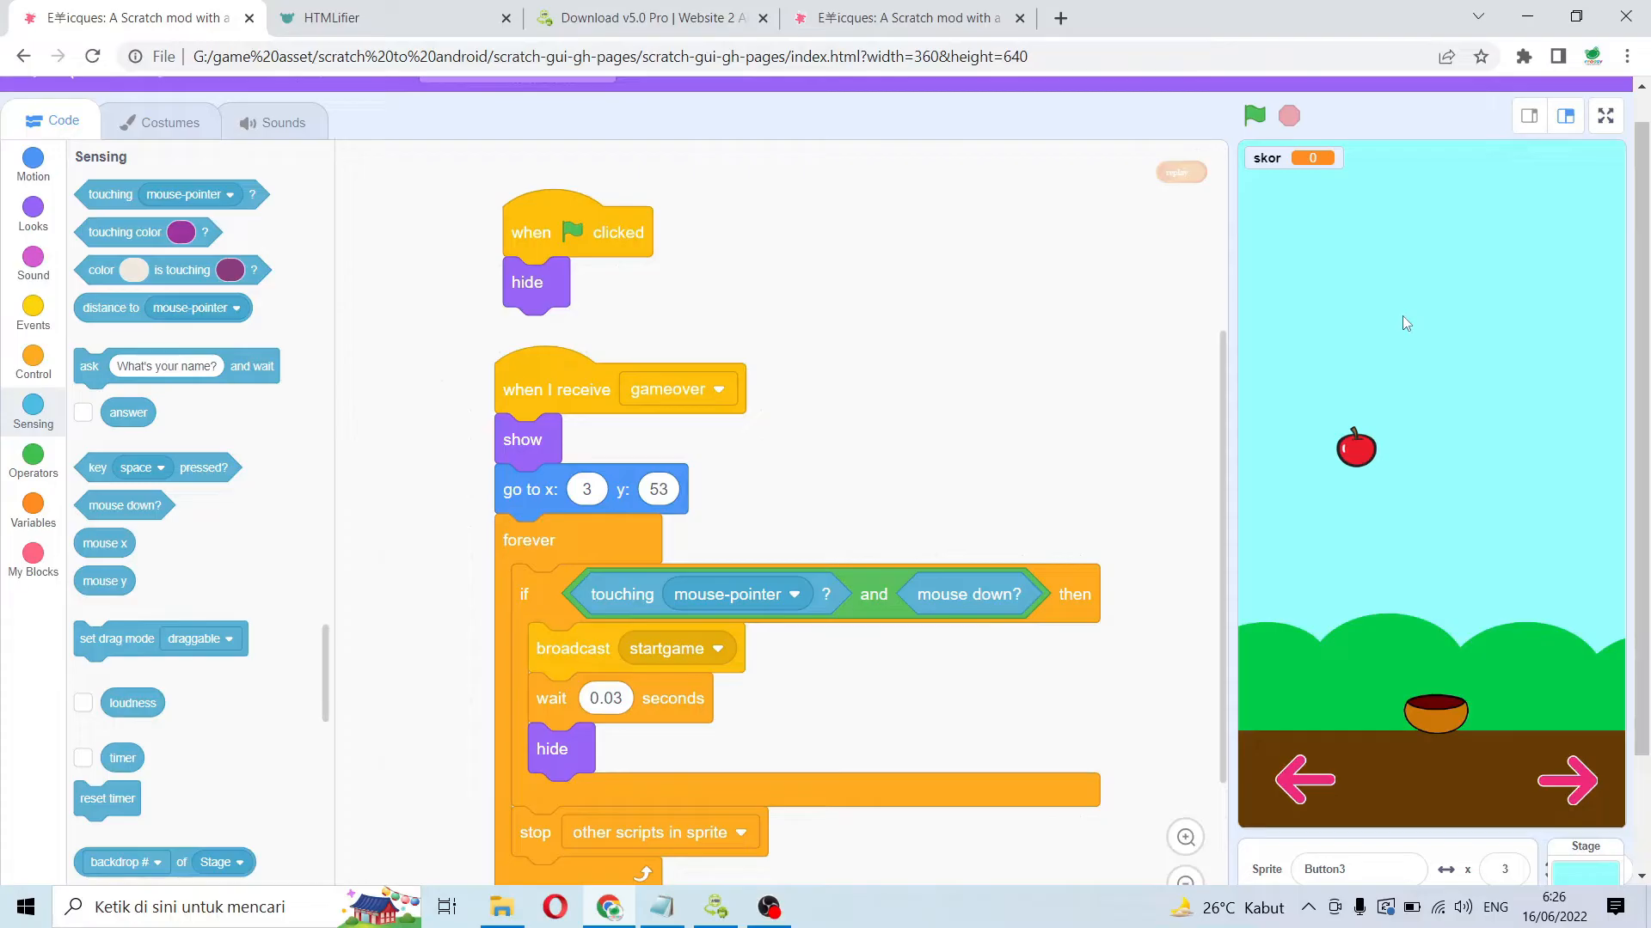
left_click_drag(1643, 337, 1648, 301)
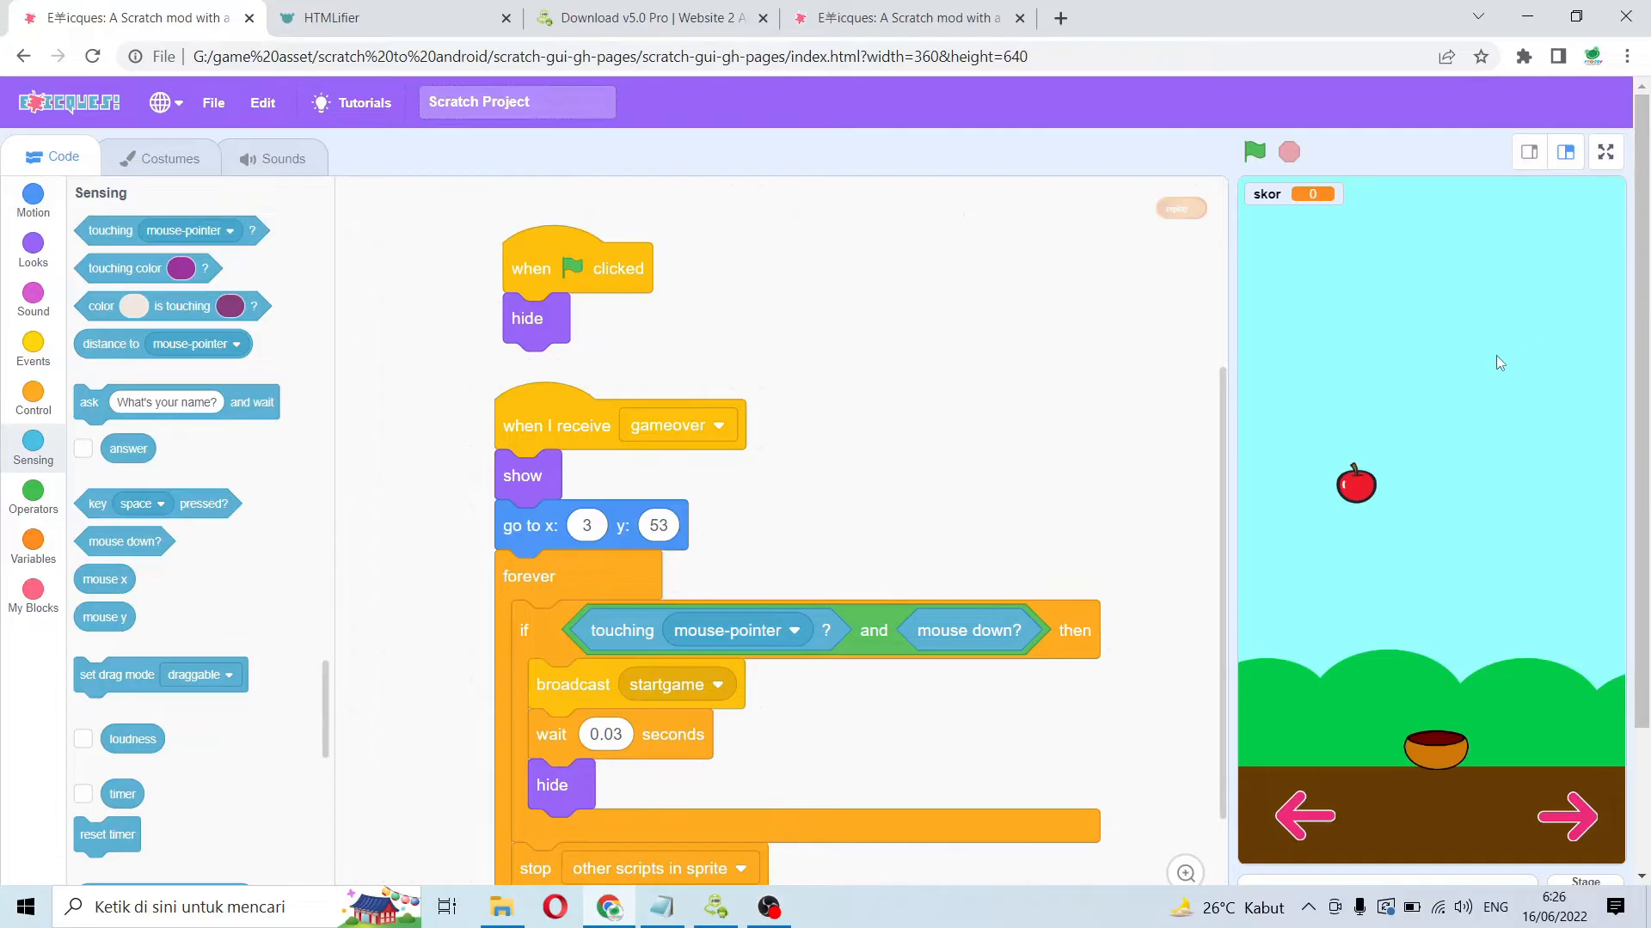
left_click(218, 112)
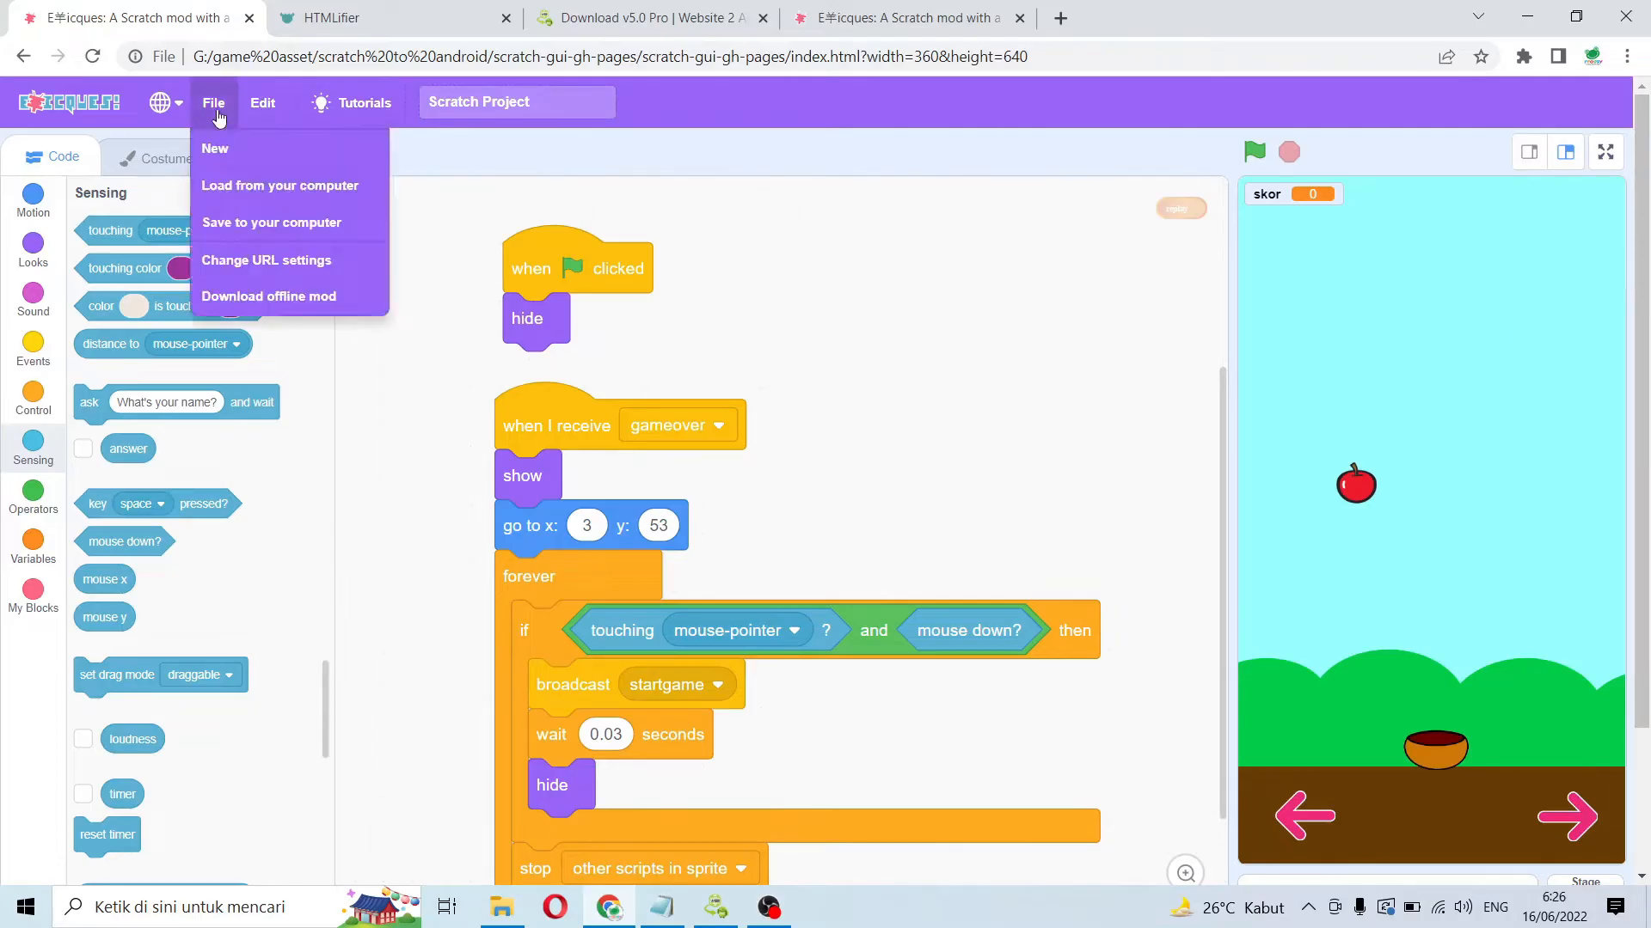
left_click(308, 228)
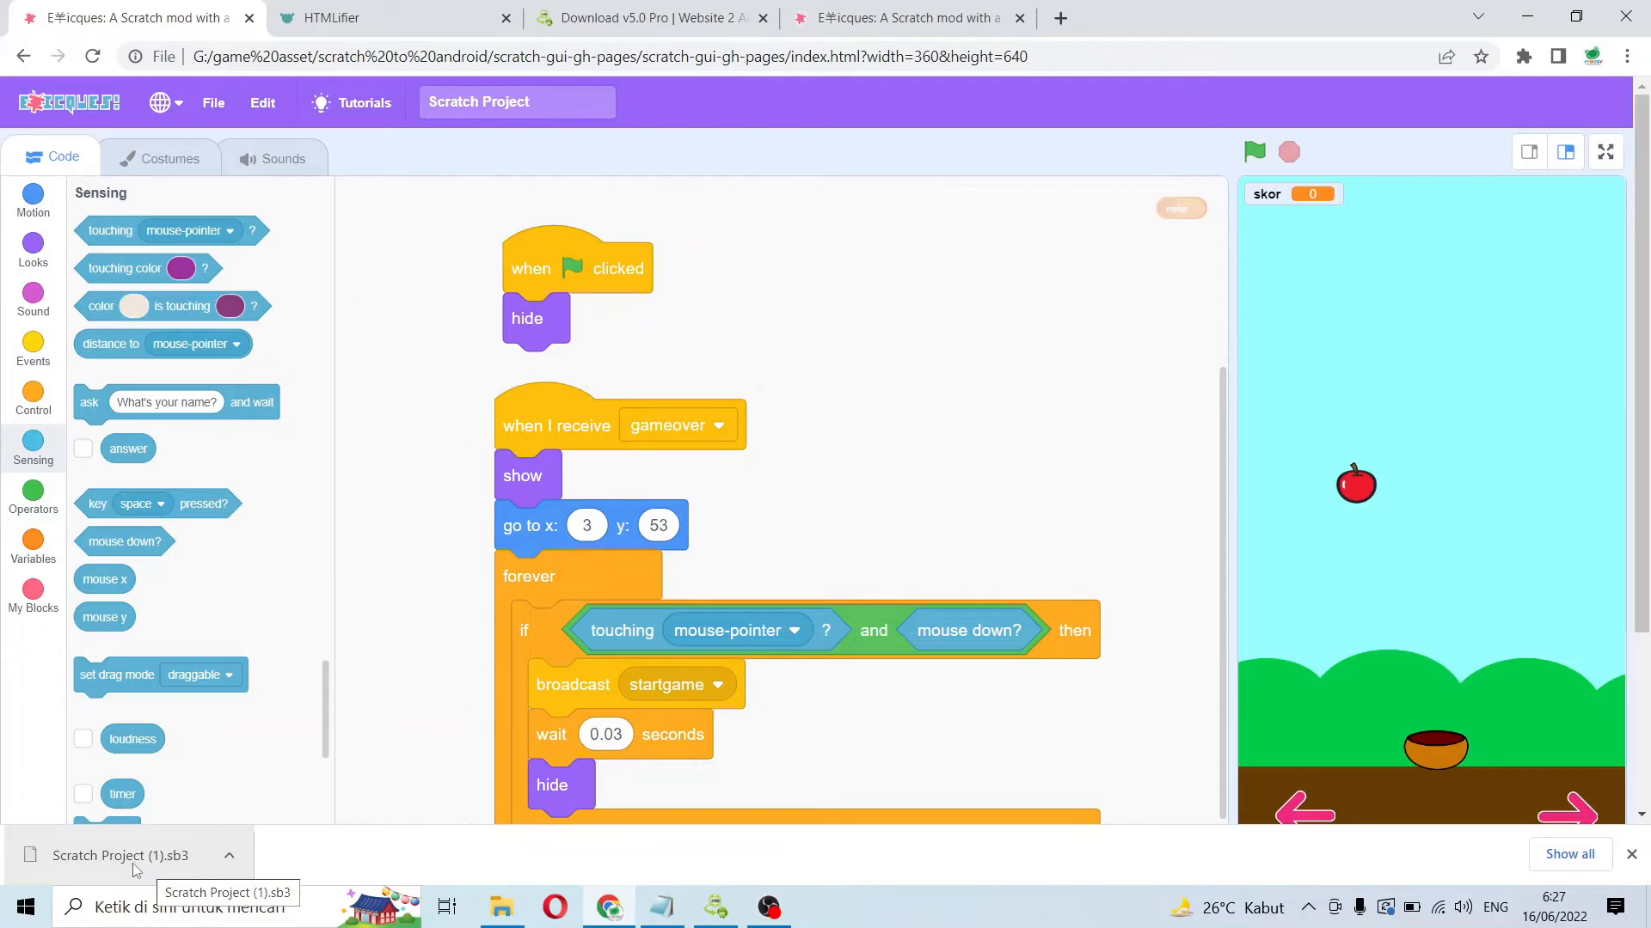
- Switch to the HTMLifier page and check the Software folder for its offline version
left_click(389, 19)
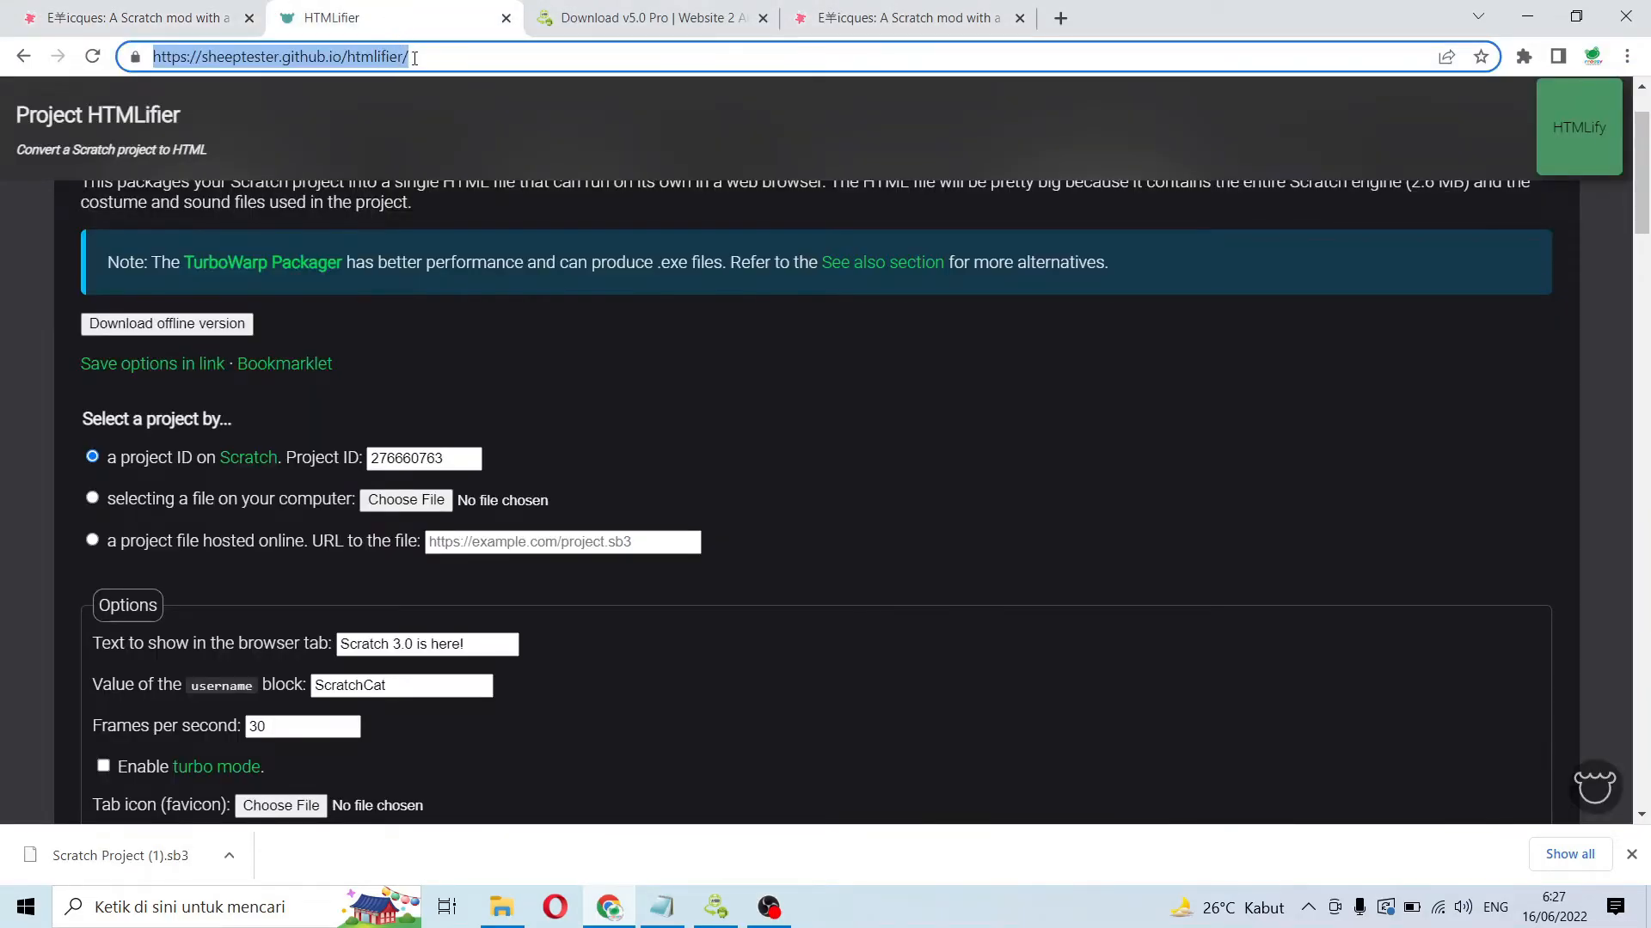
left_click(551, 106)
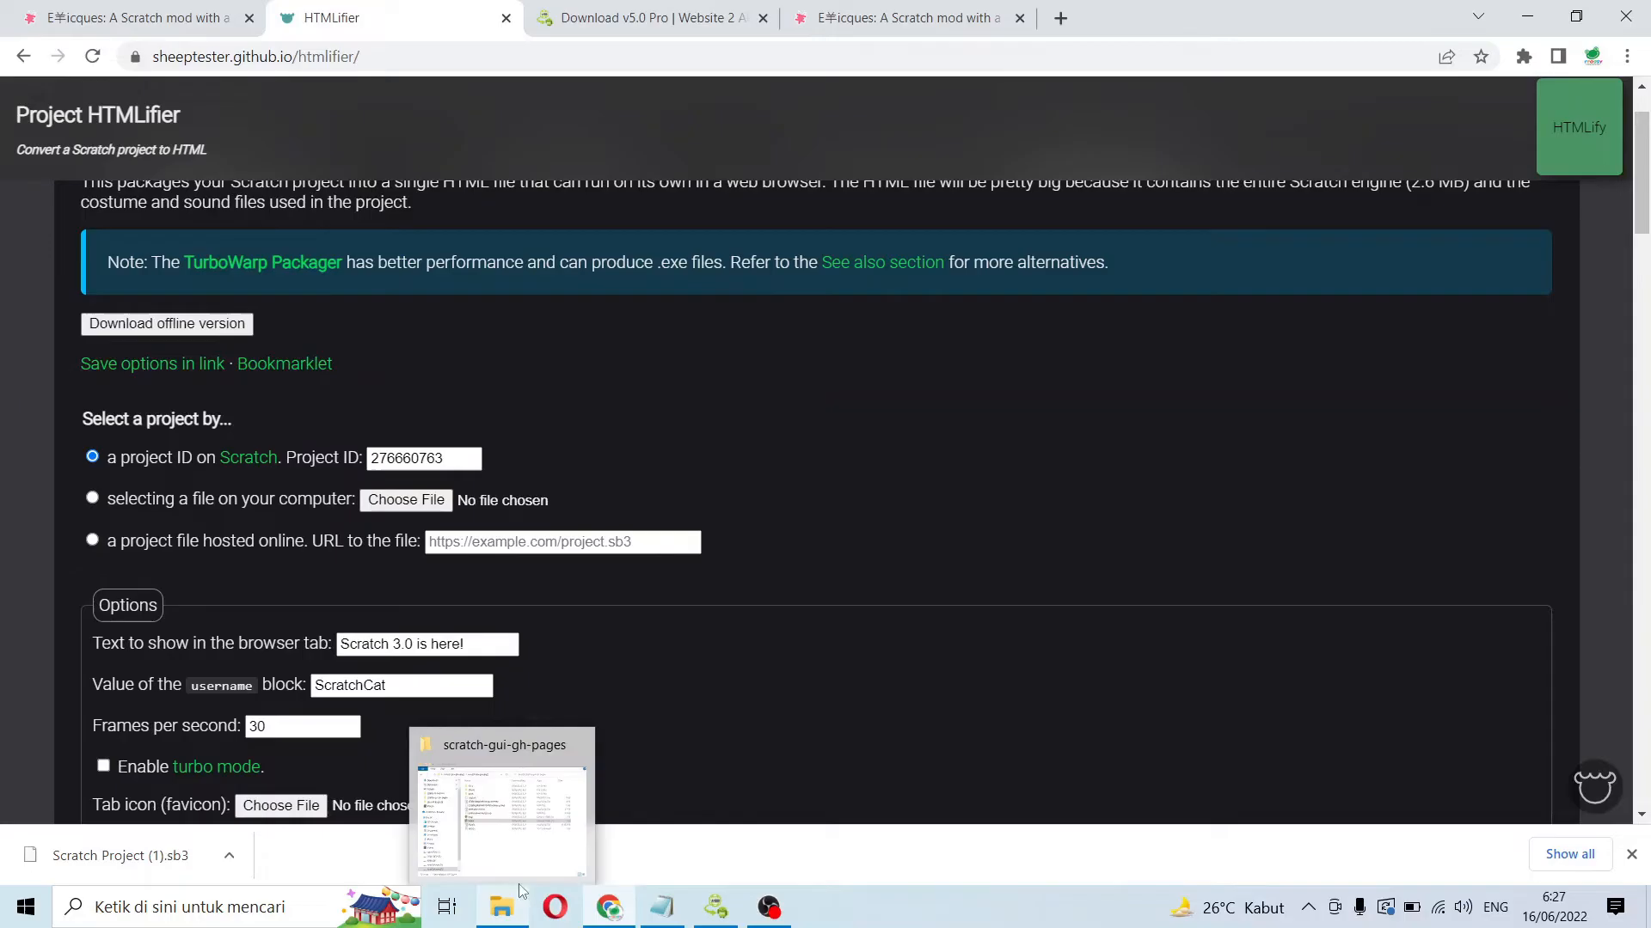
left_click(509, 909)
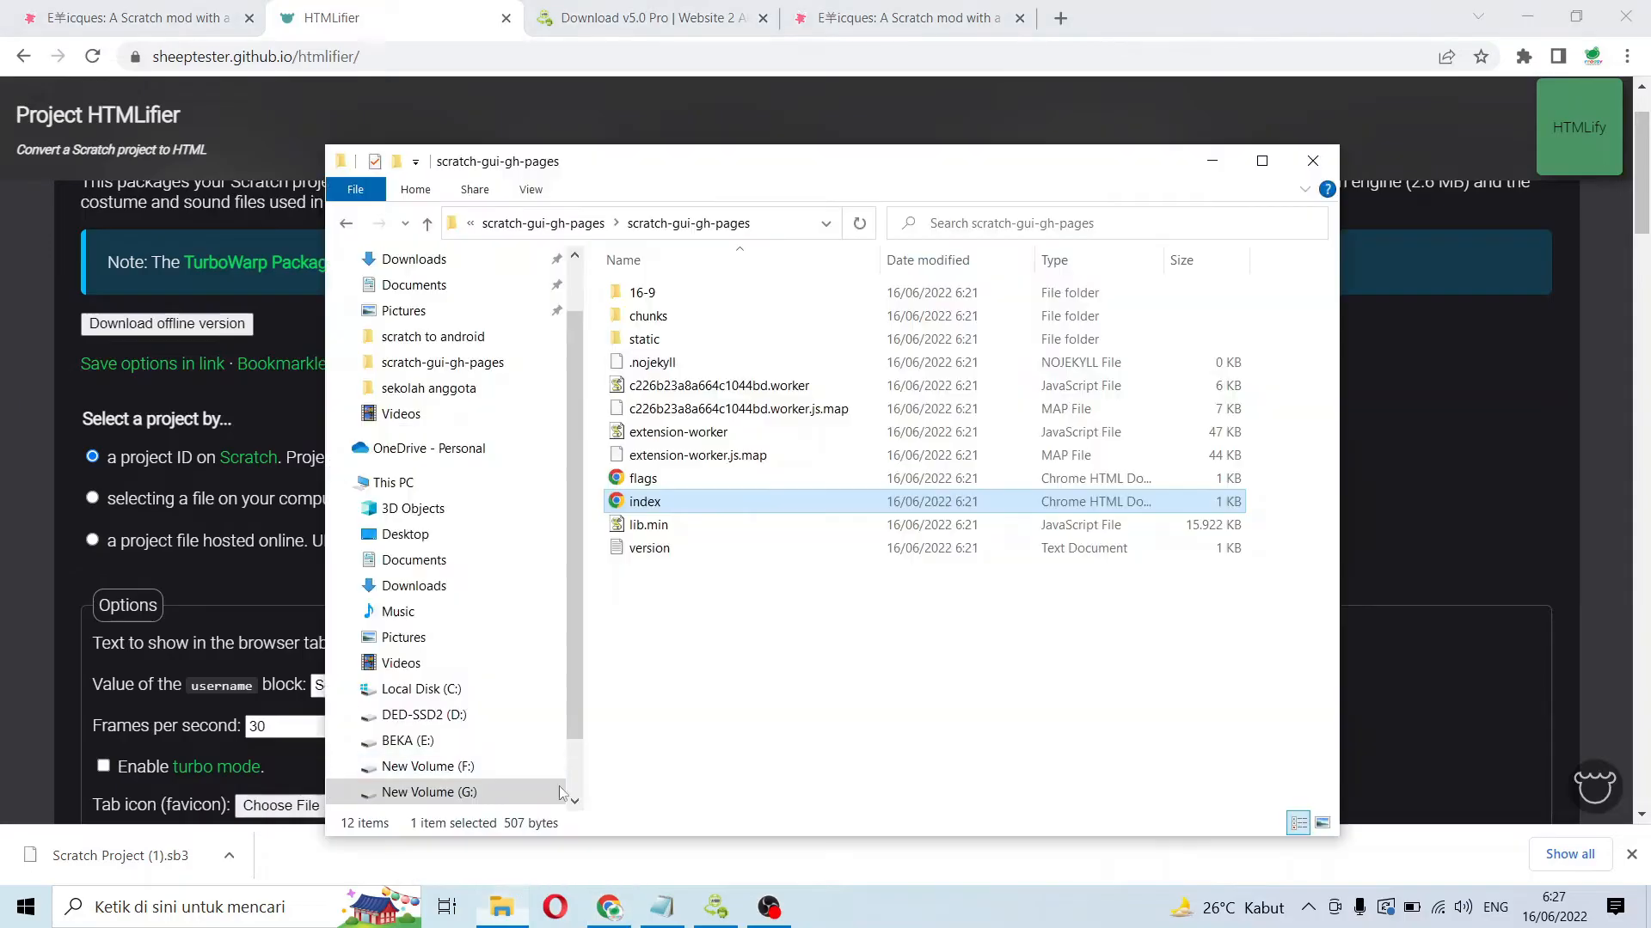
left_click(559, 232)
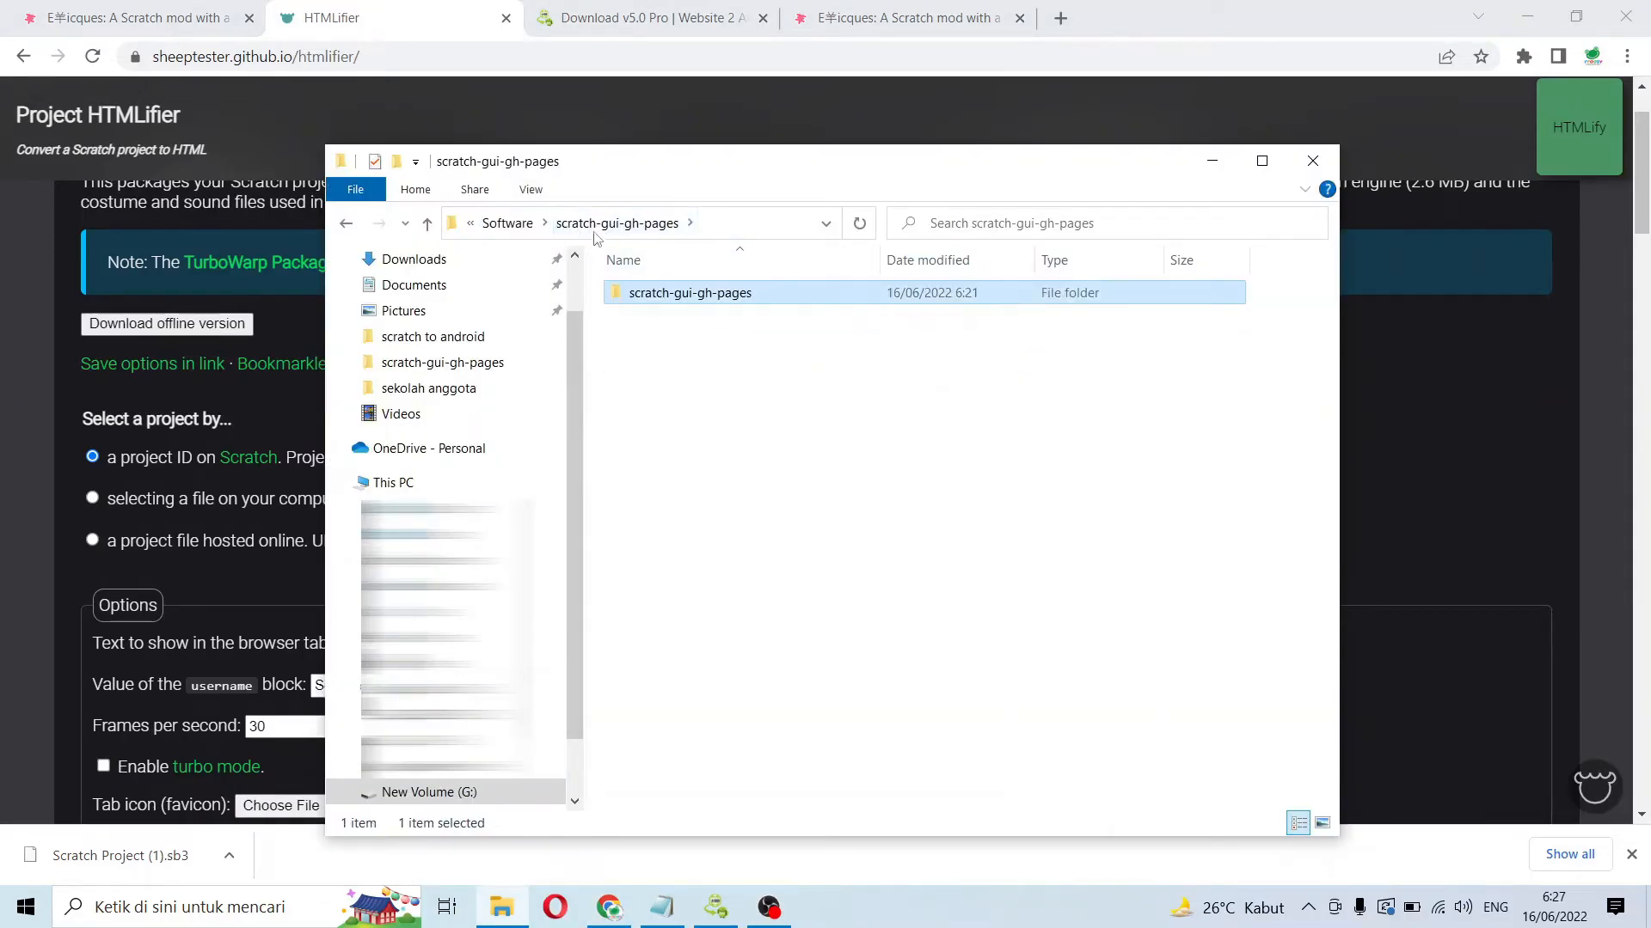
left_click(507, 223)
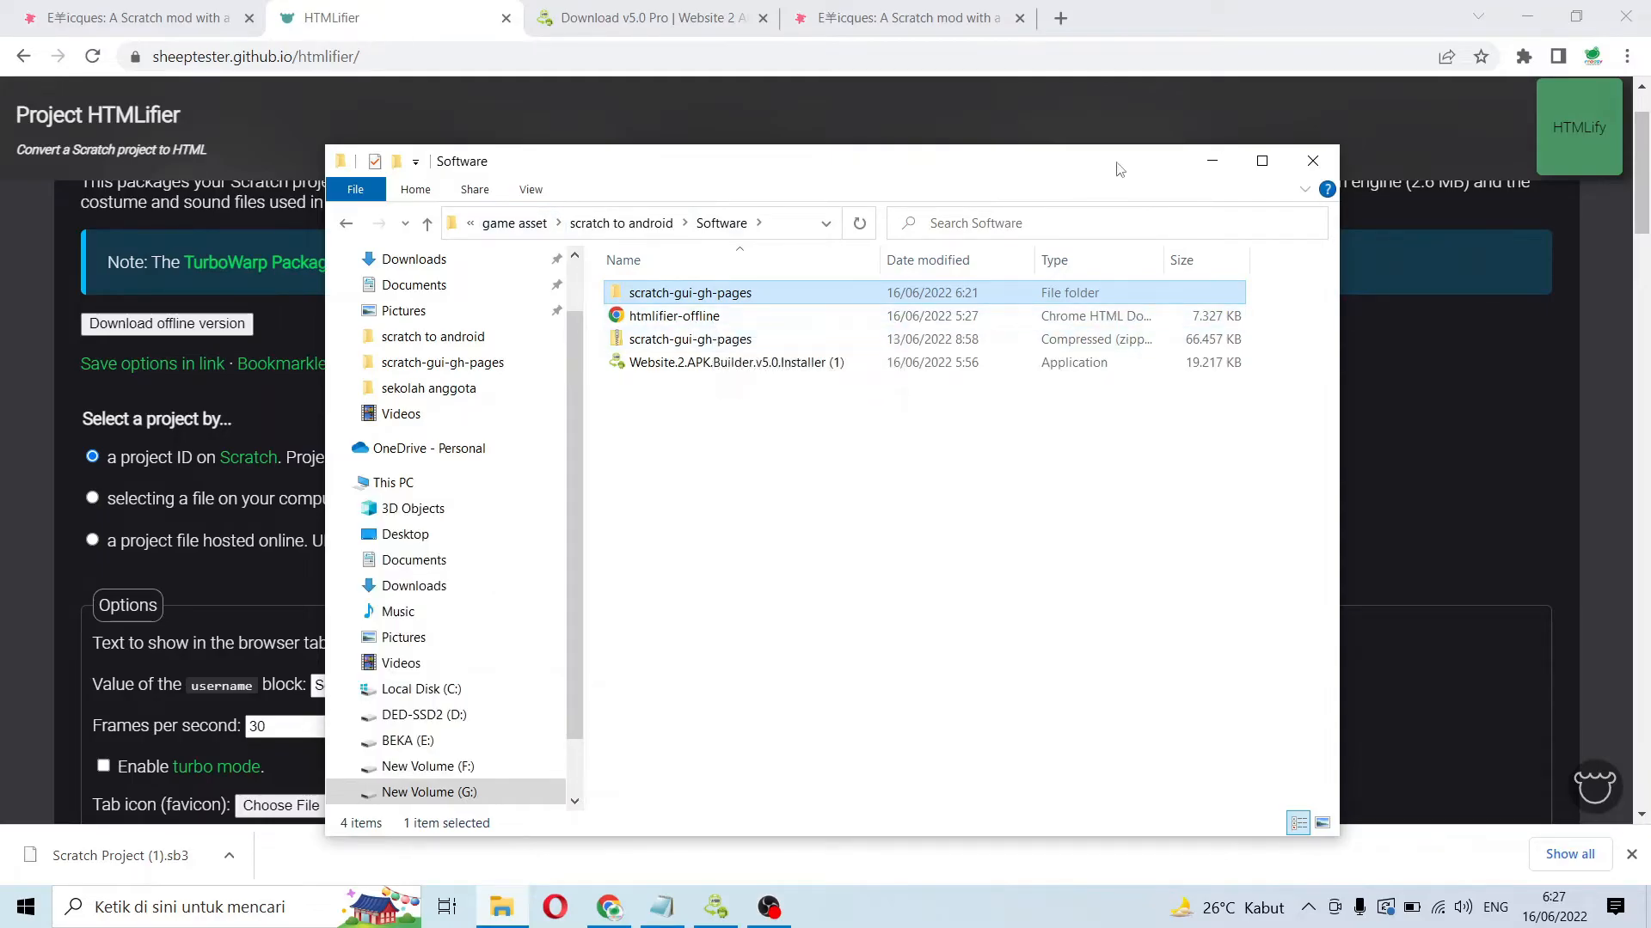
left_click(1212, 162)
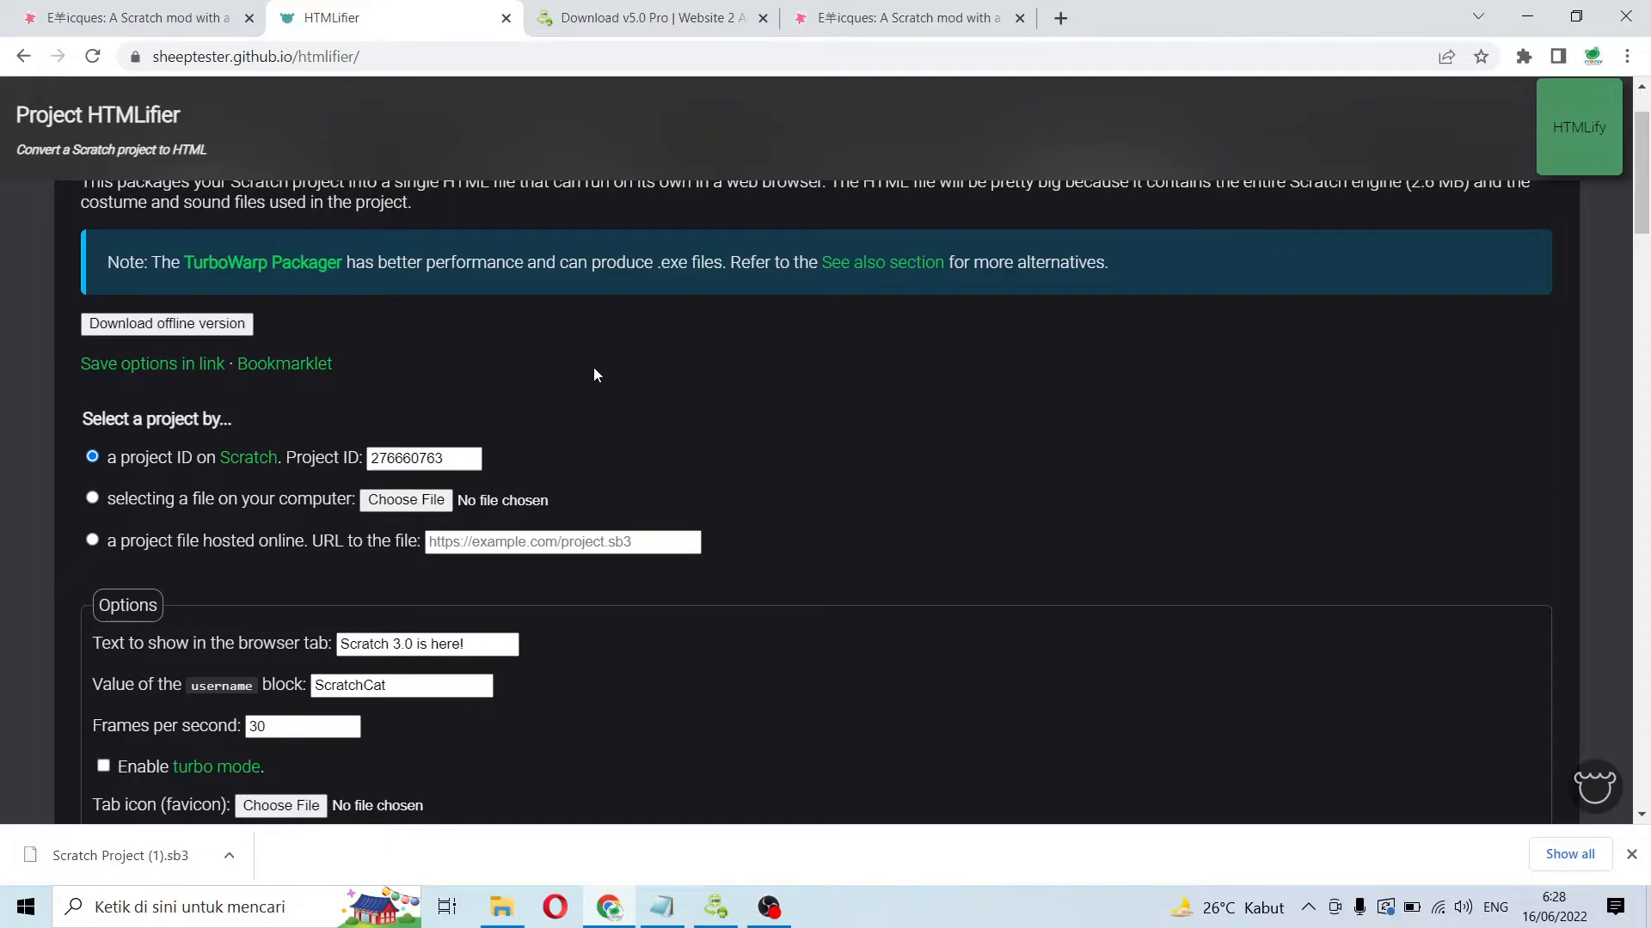
- Set the text to show in the browser tab to "index" in the conversion options
scroll(594, 369, "down", 1)
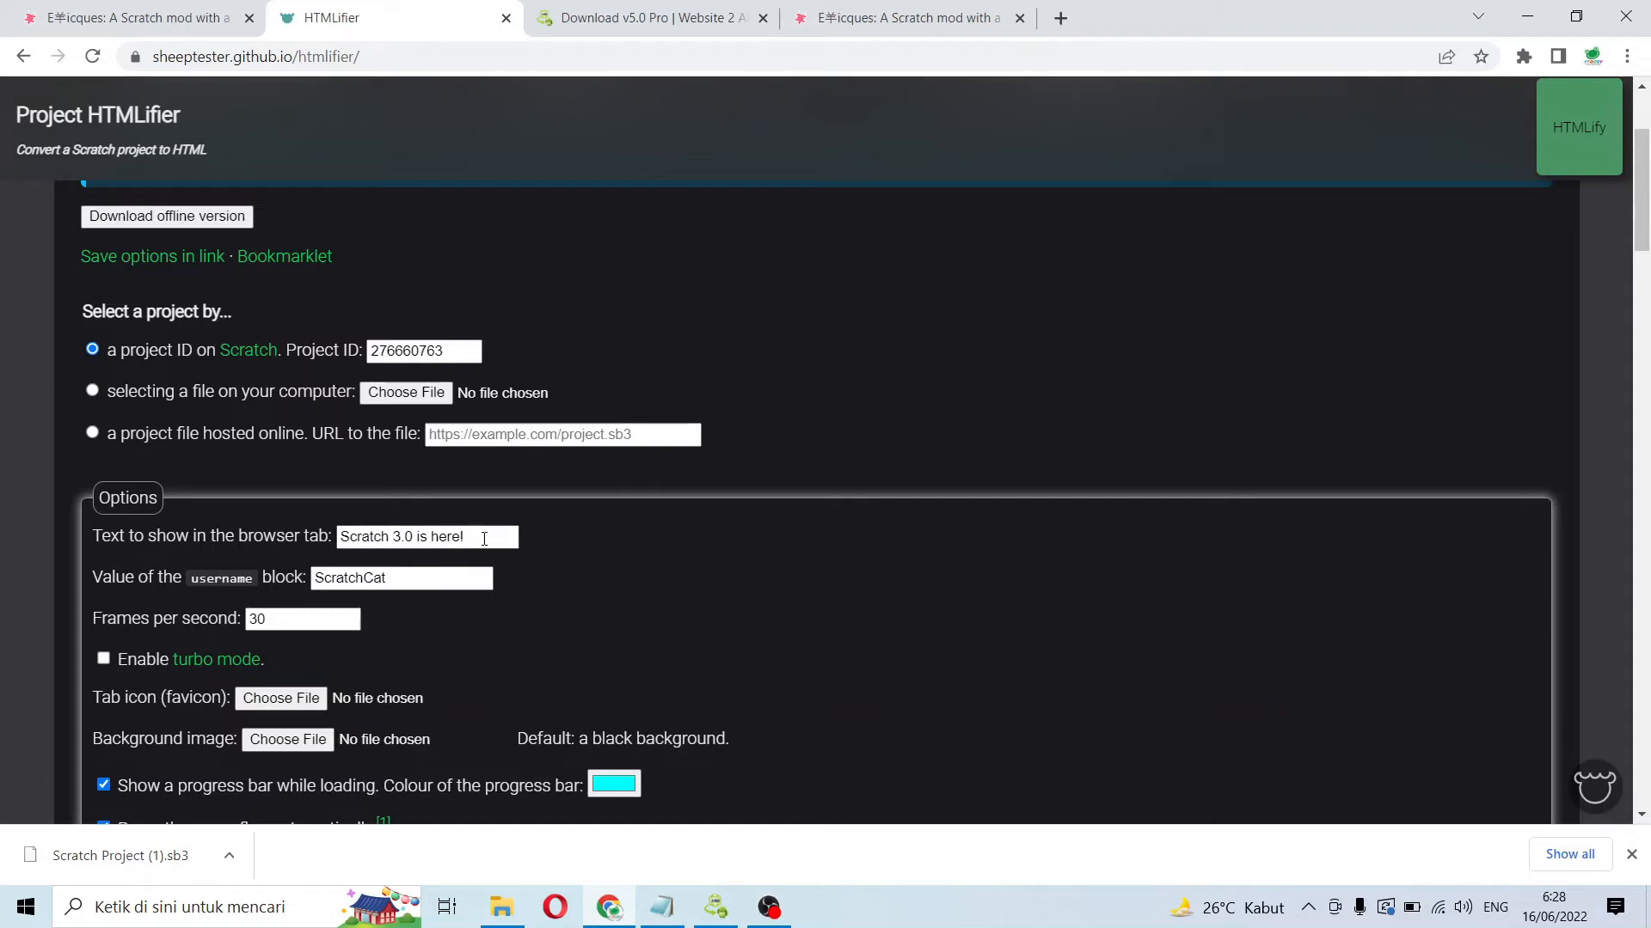
left_click_drag(484, 539, 303, 537)
type("in")
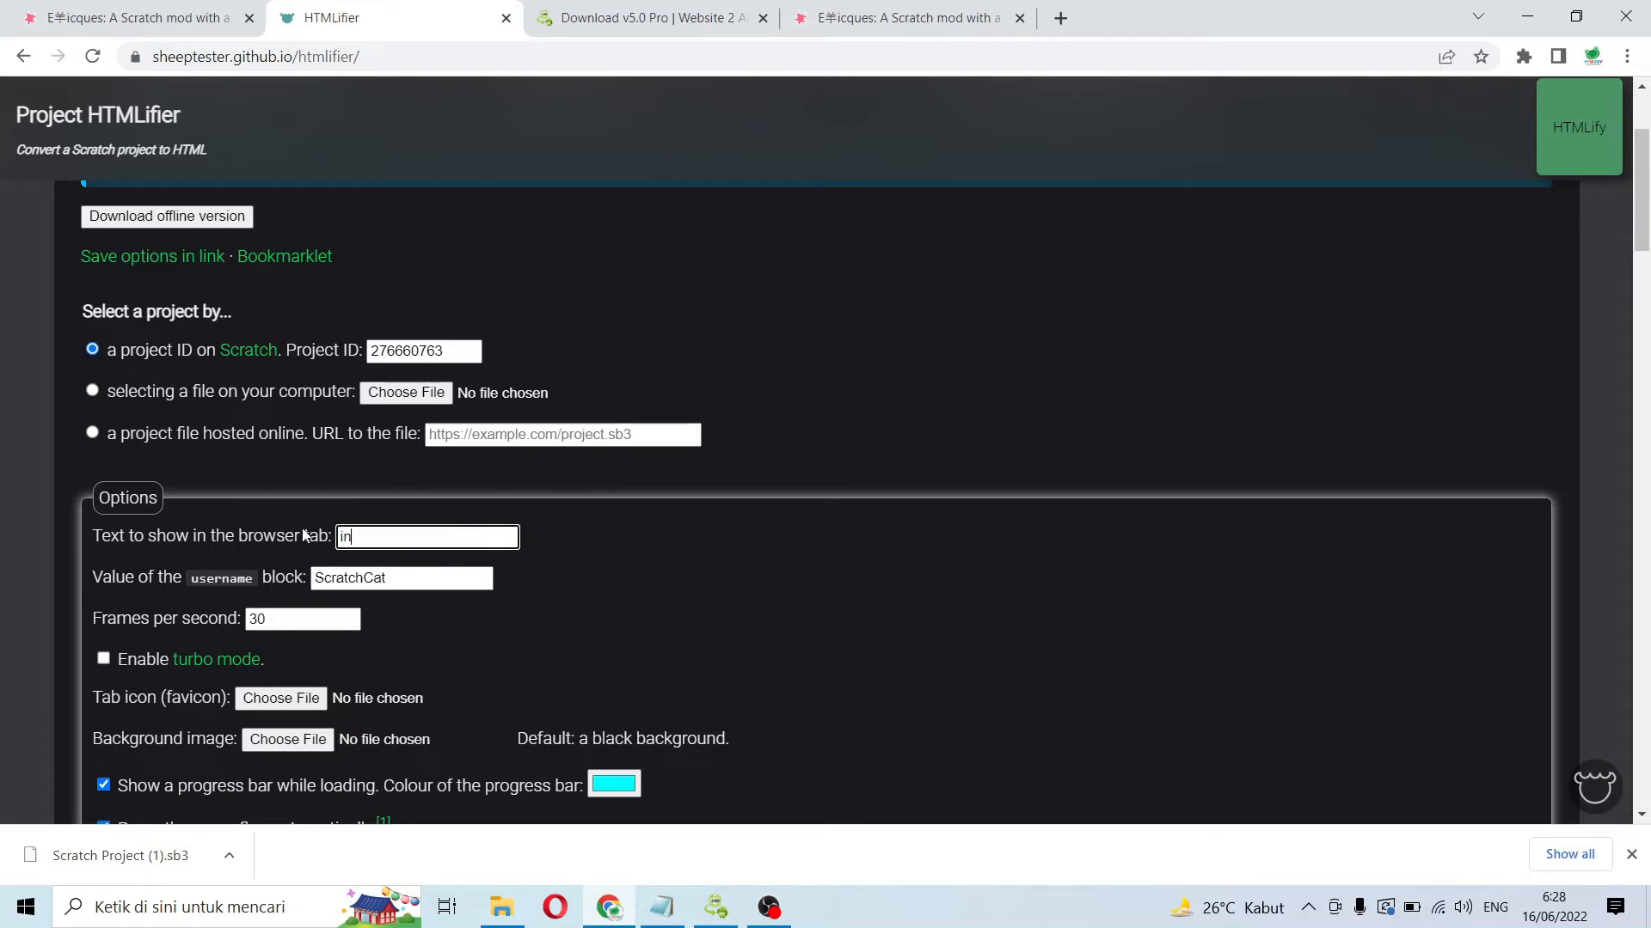
type("dex")
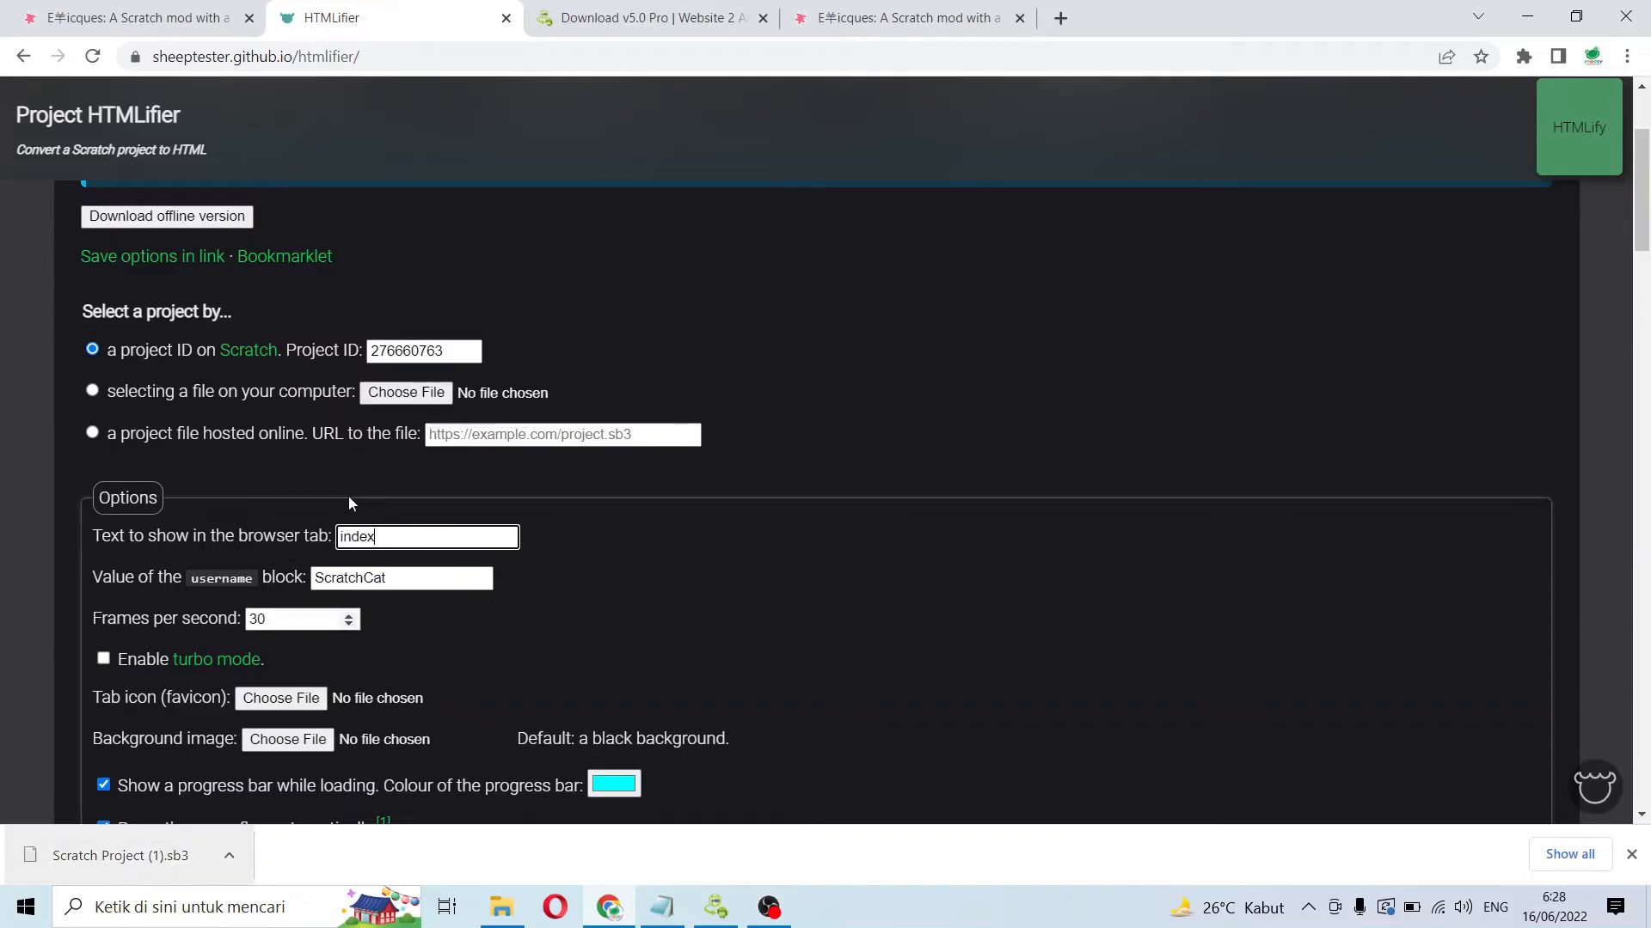
- Load Scratch Project (1).sb3 from the Downloads folder as the project to convert
left_click(395, 395)
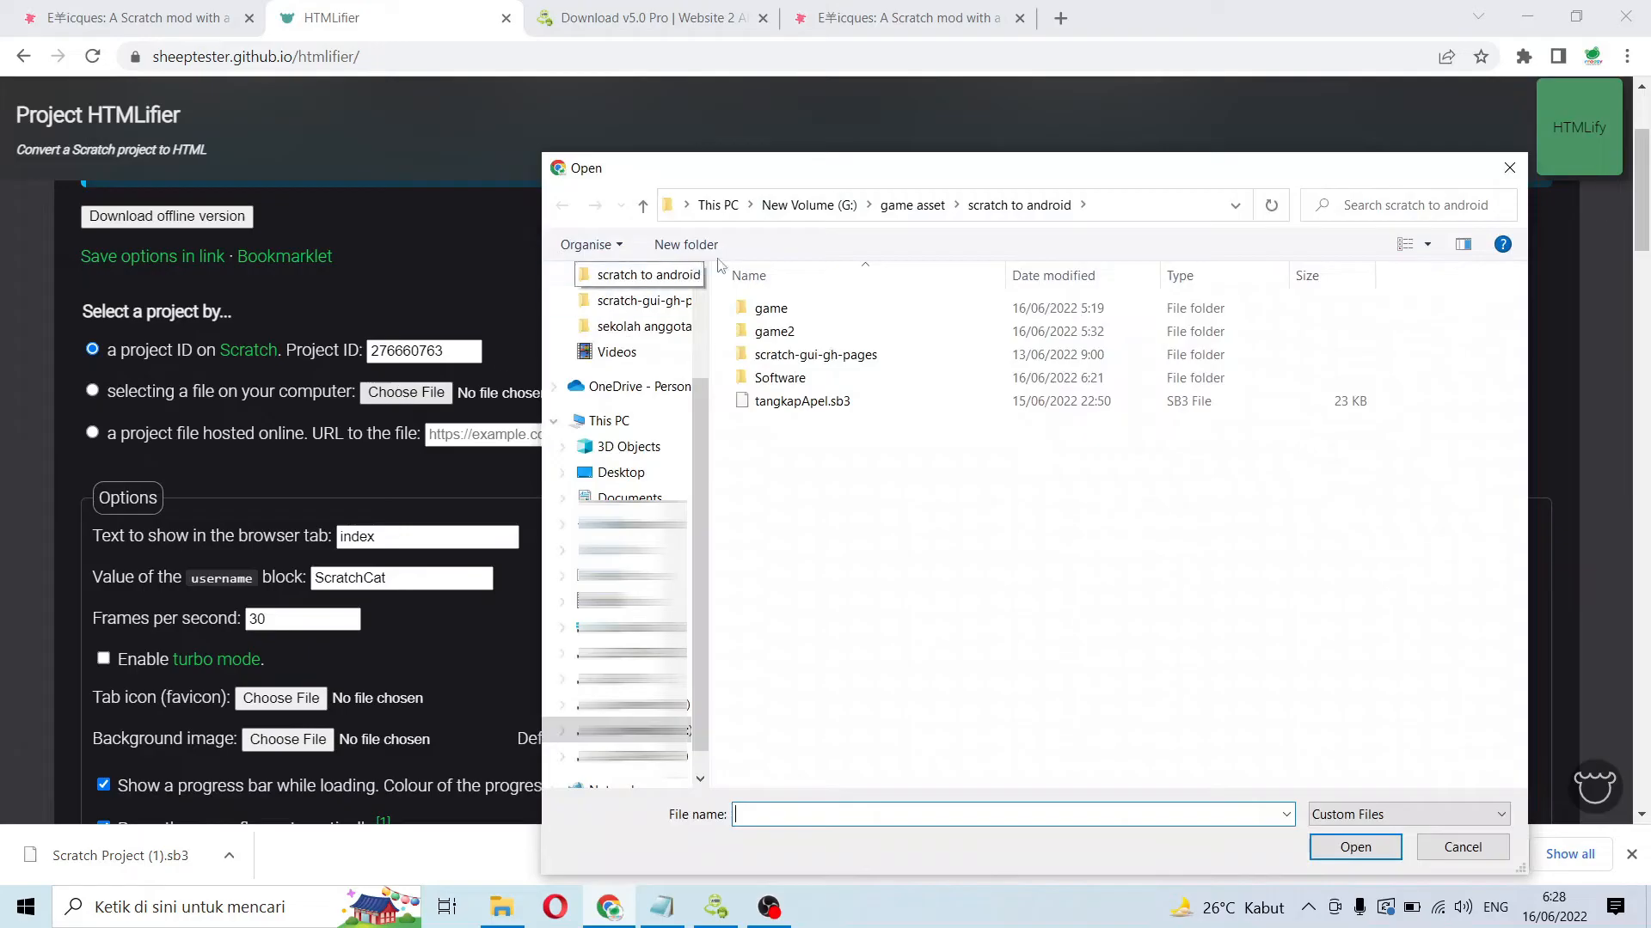
scroll(653, 327, "up", 2)
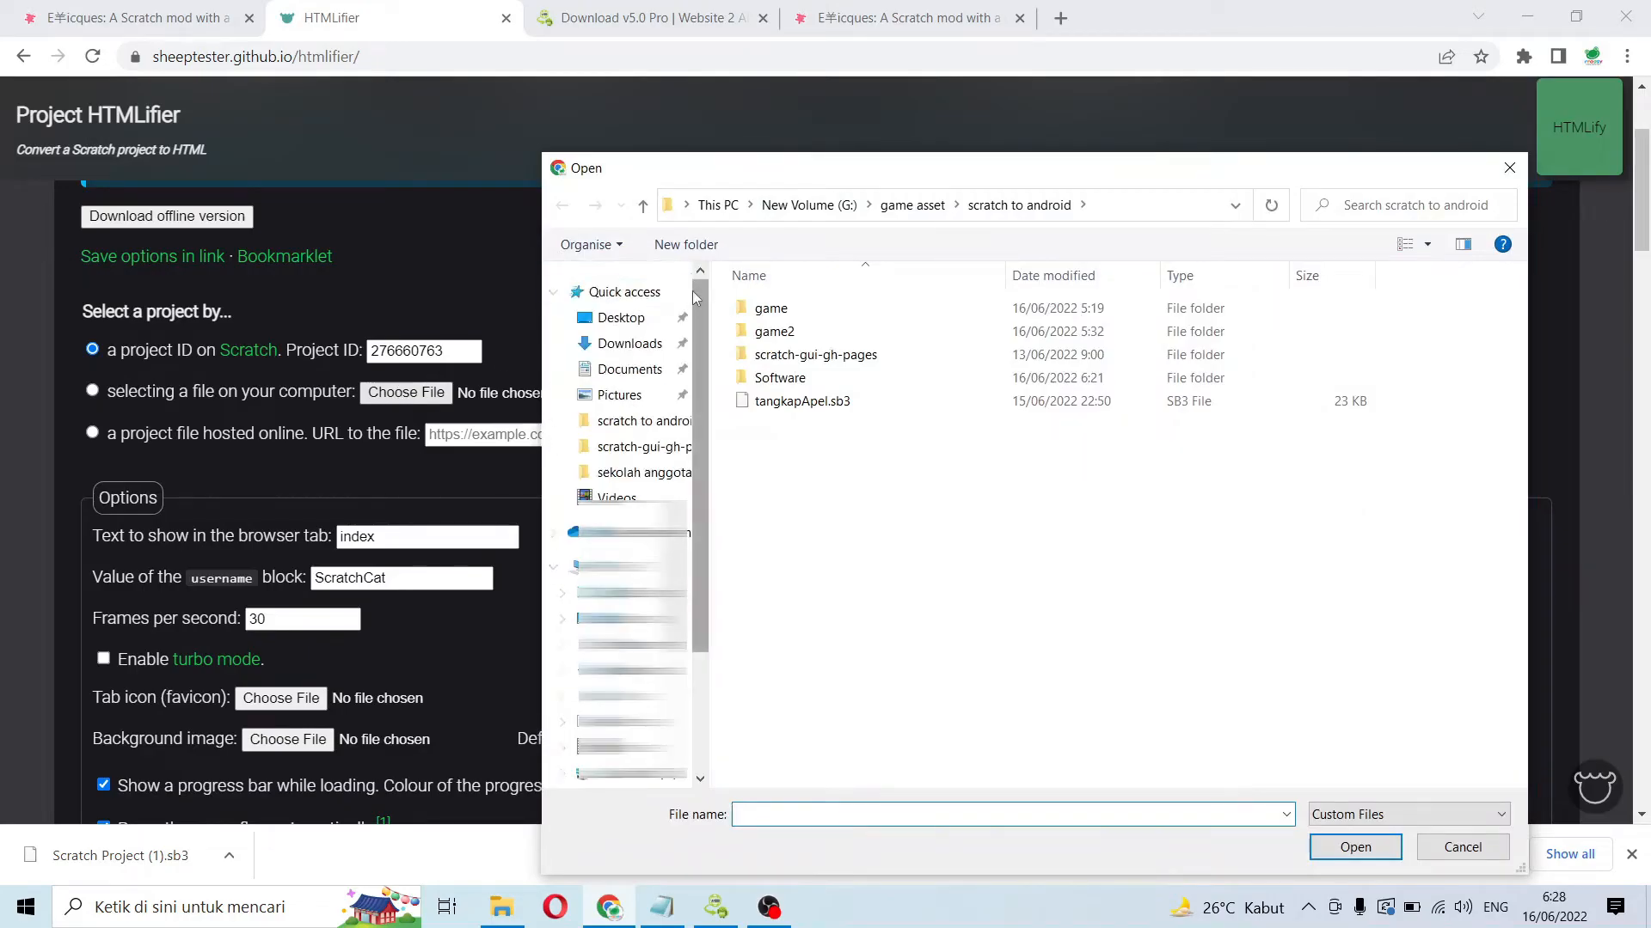
left_click(629, 343)
left_click(847, 428)
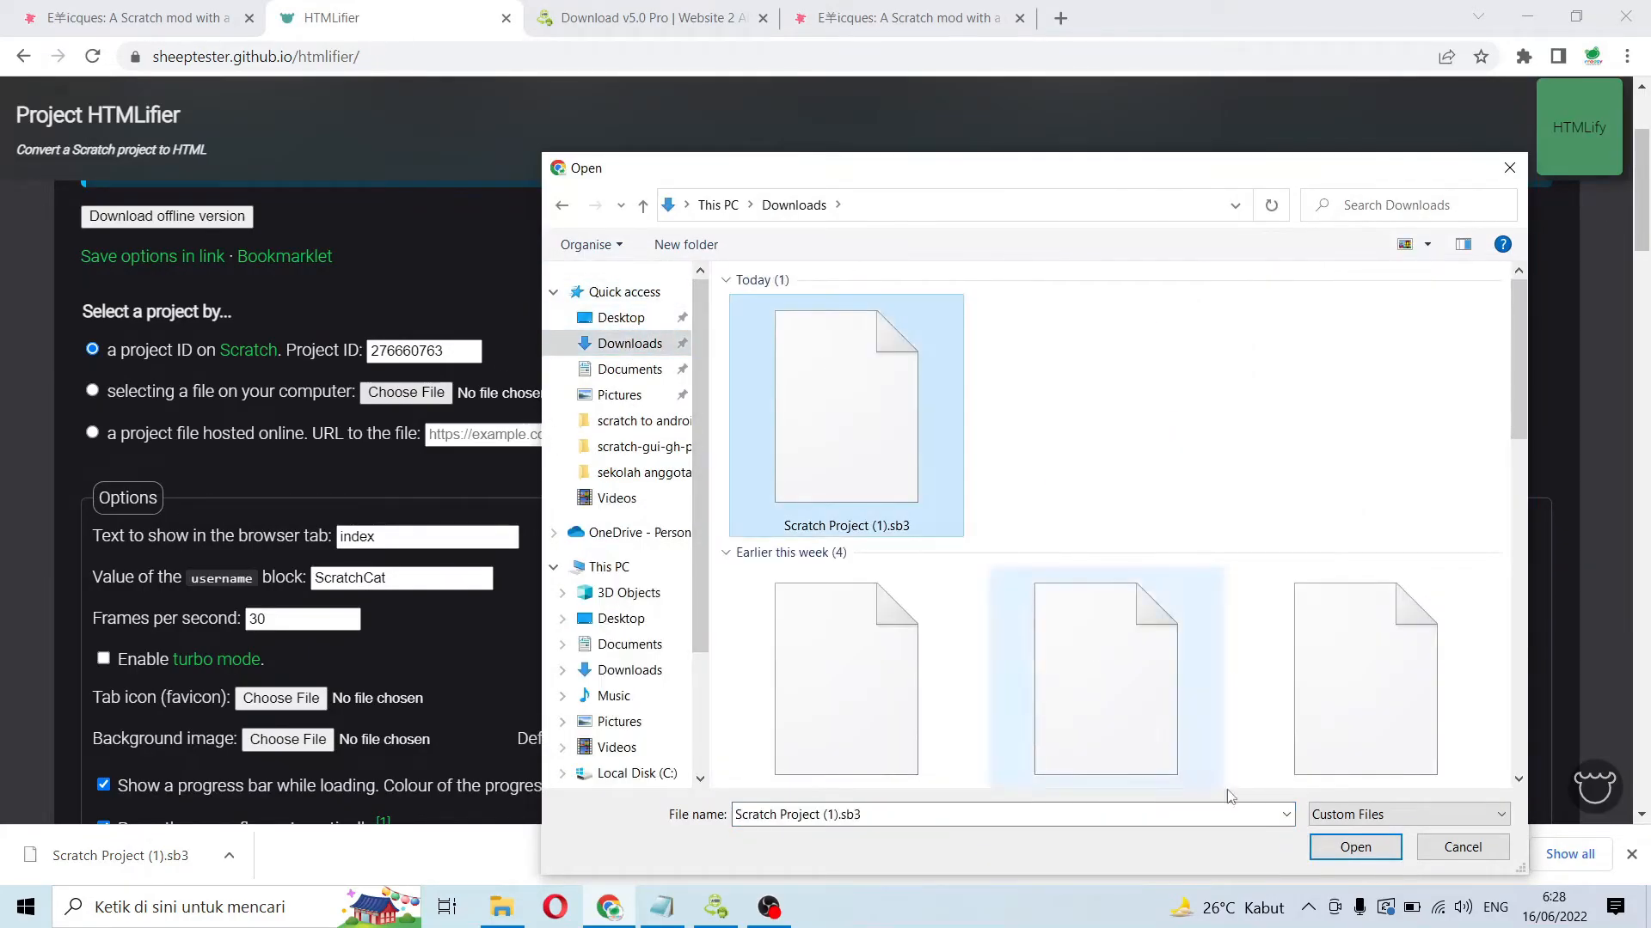
left_click(1363, 849)
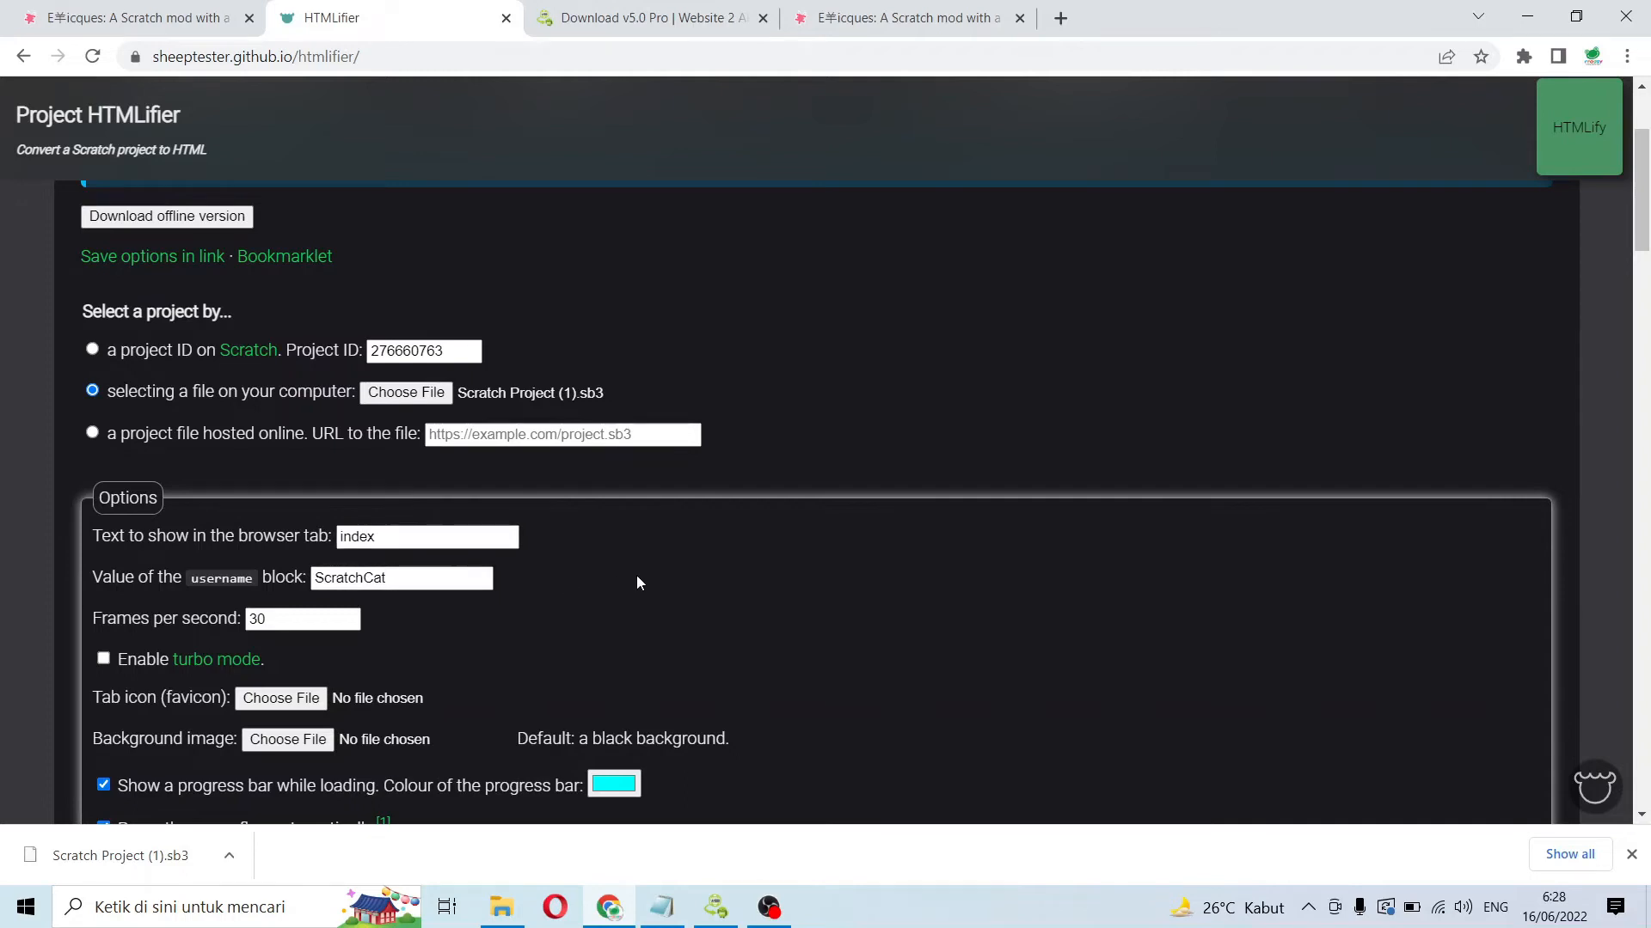
- Turn off the progress bar shown while loading and review the following options down to the variable monitor colours
scroll(502, 569, "down", 2)
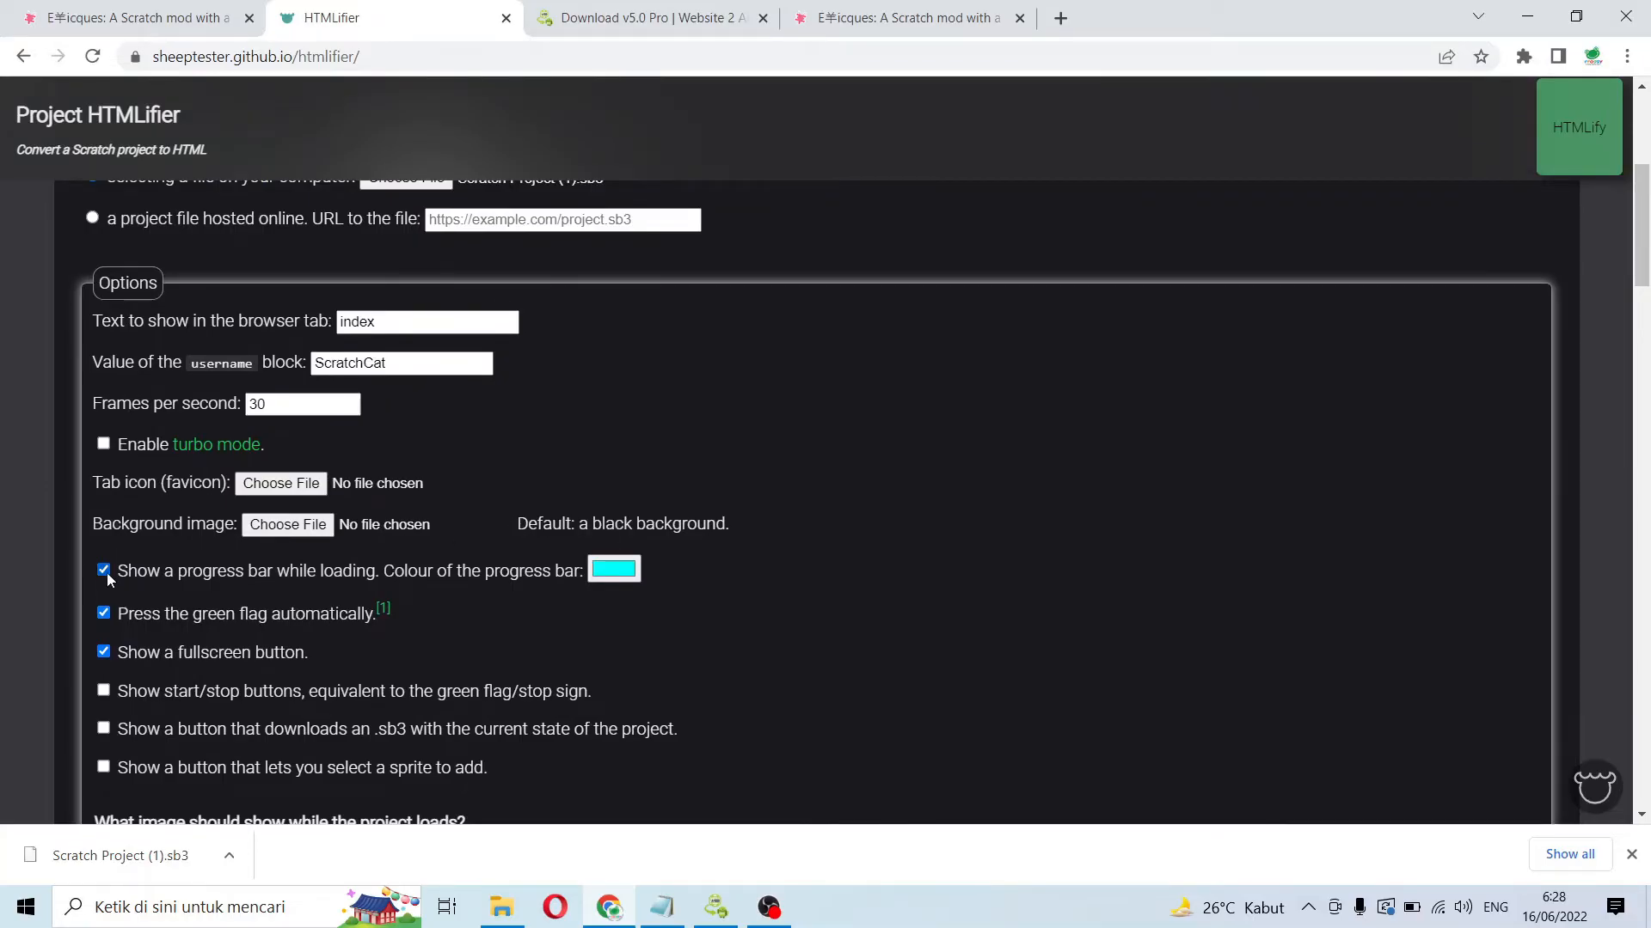
left_click(104, 570)
scroll(418, 628, "down", 1)
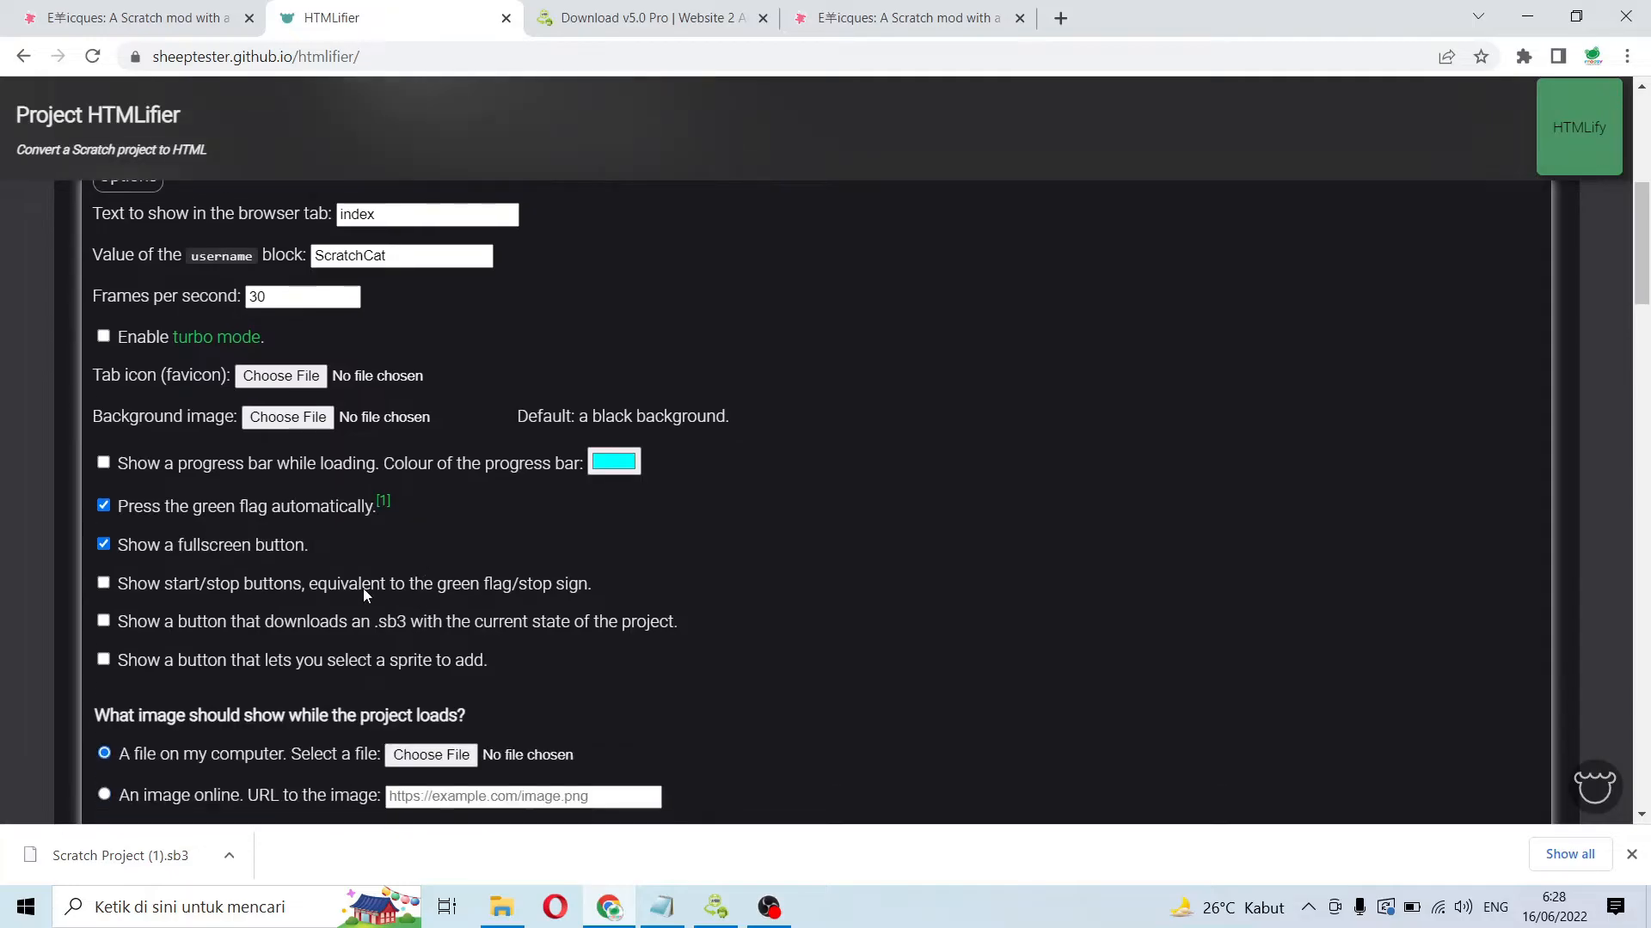
scroll(198, 559, "down", 1)
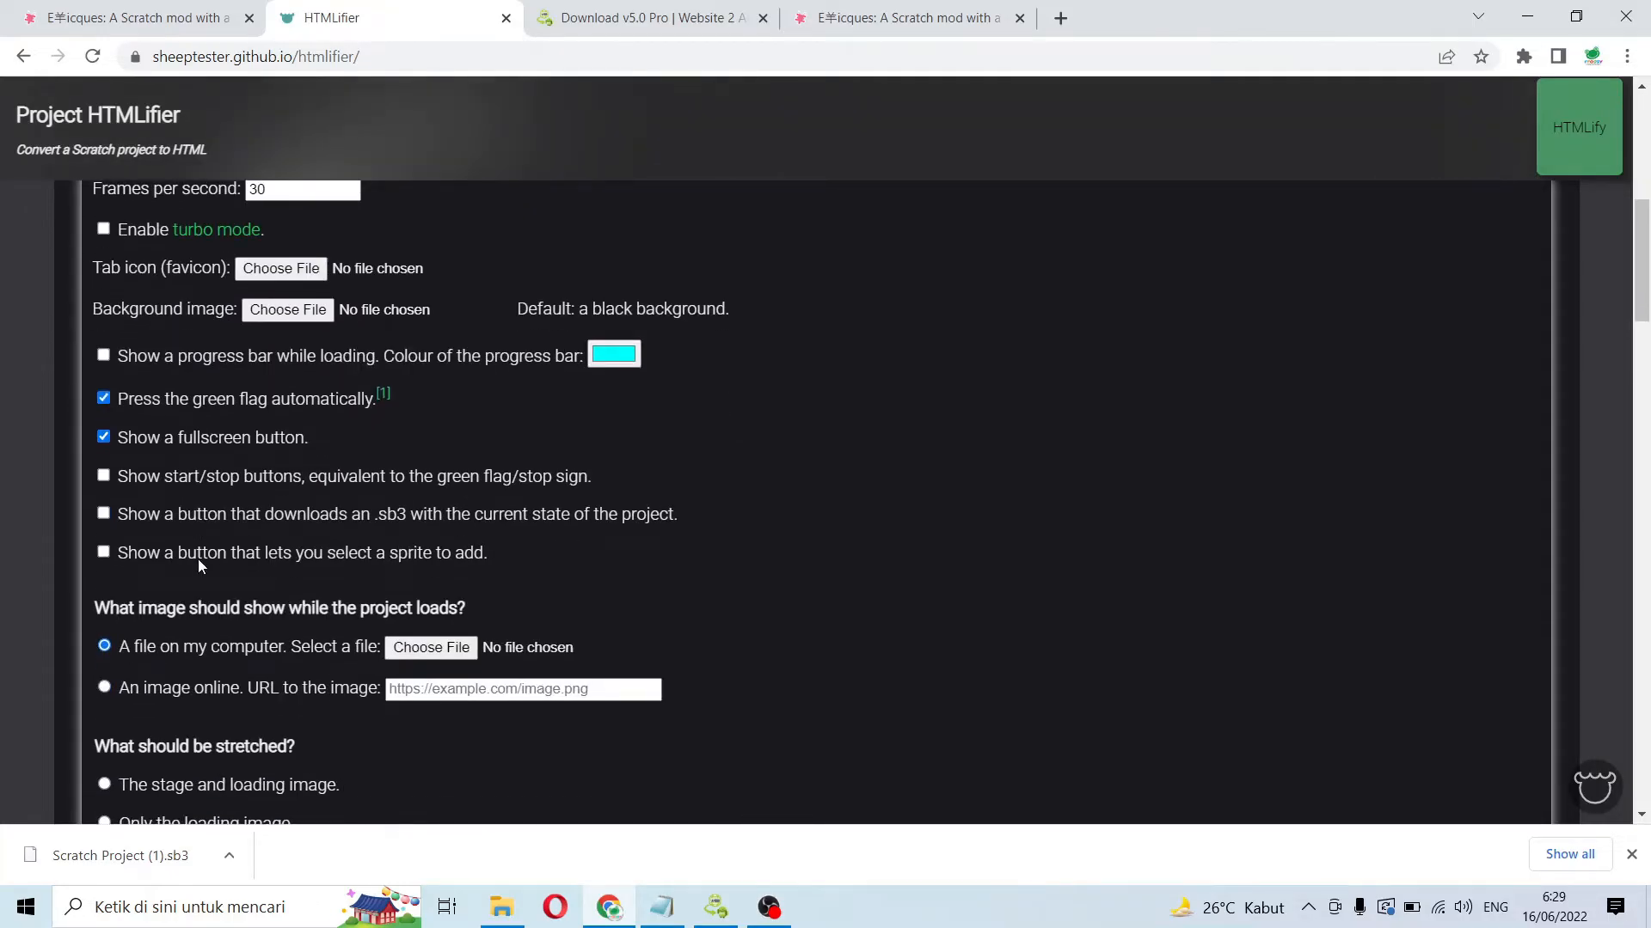
scroll(198, 563, "down", 2)
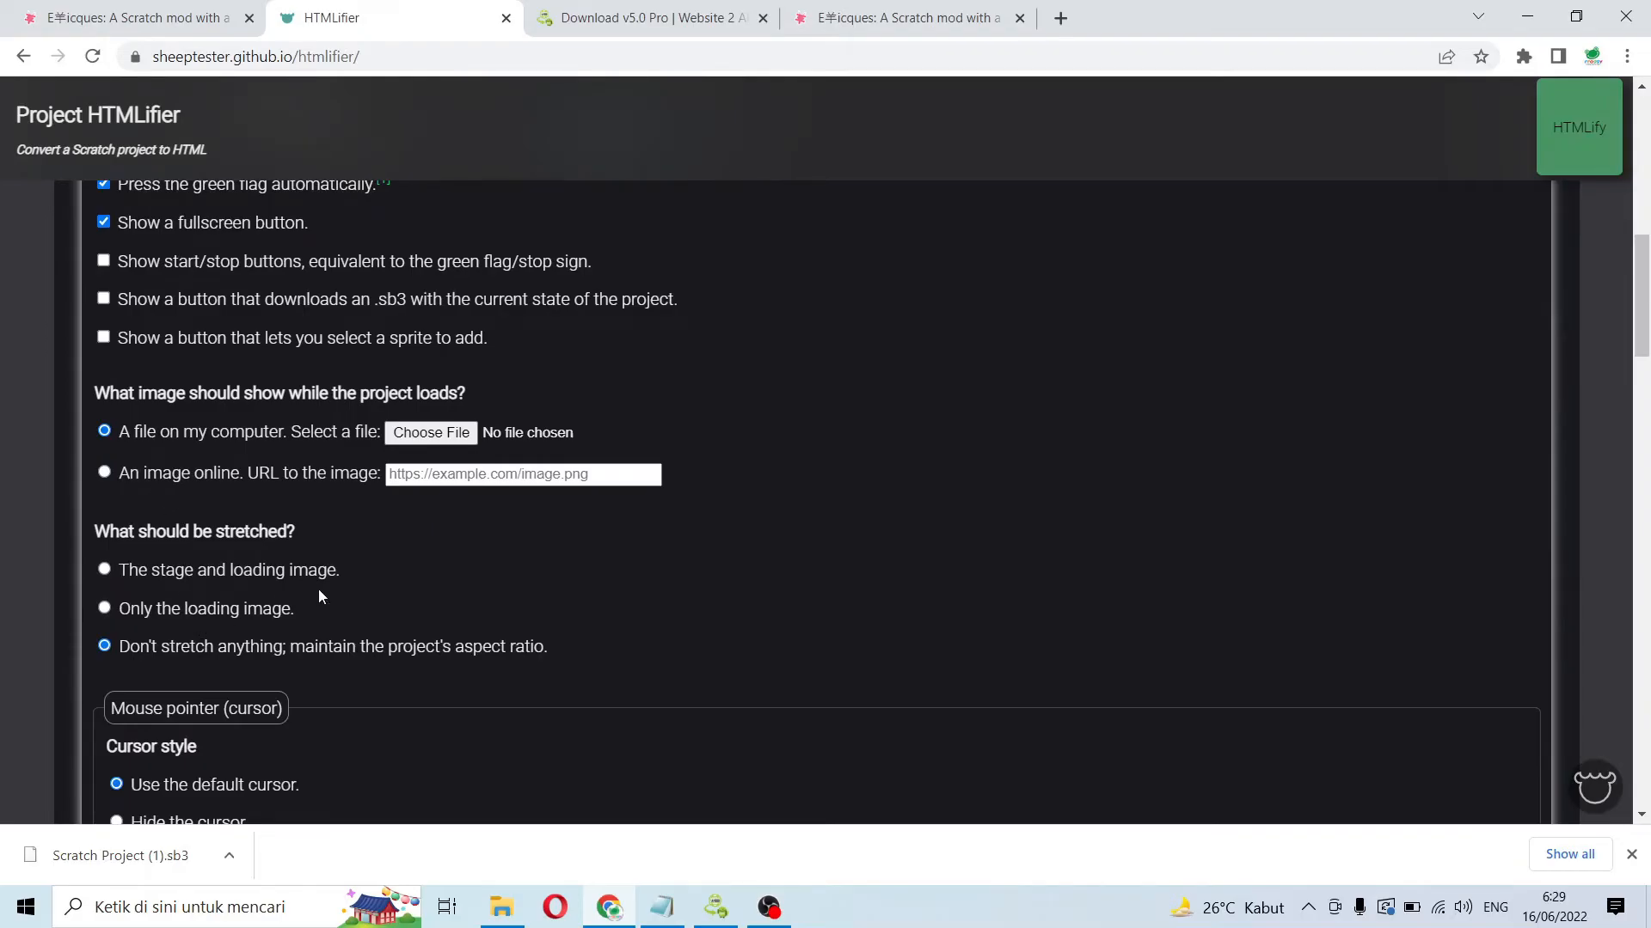
scroll(318, 588, "down", 2)
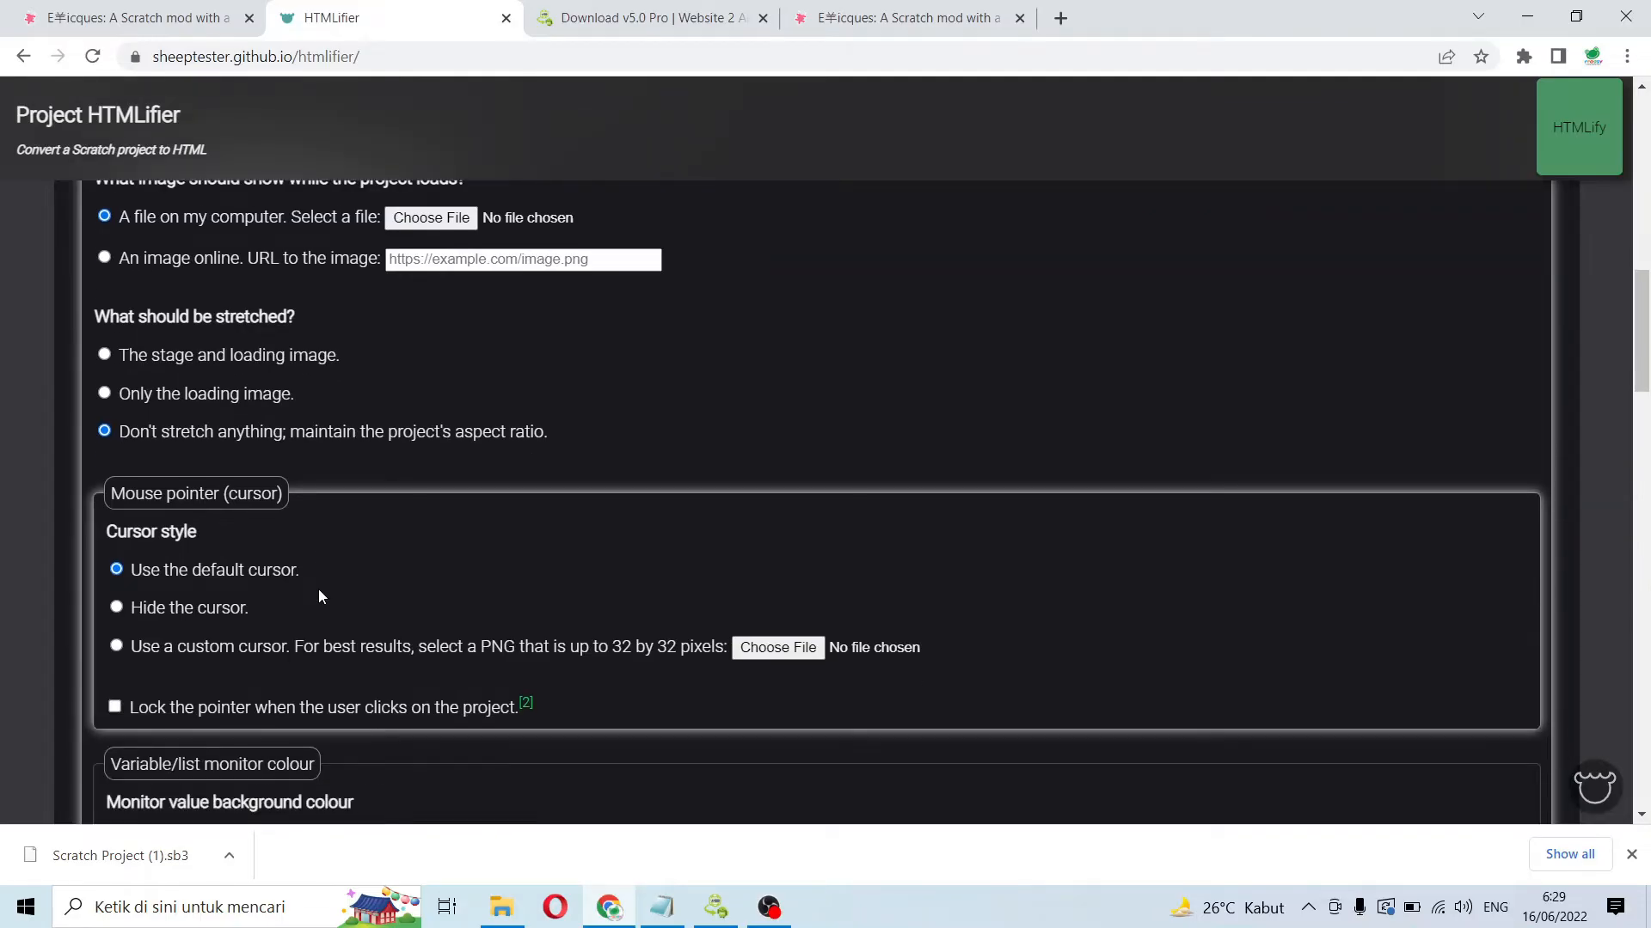
scroll(318, 590, "down", 1)
scroll(199, 473, "down", 1)
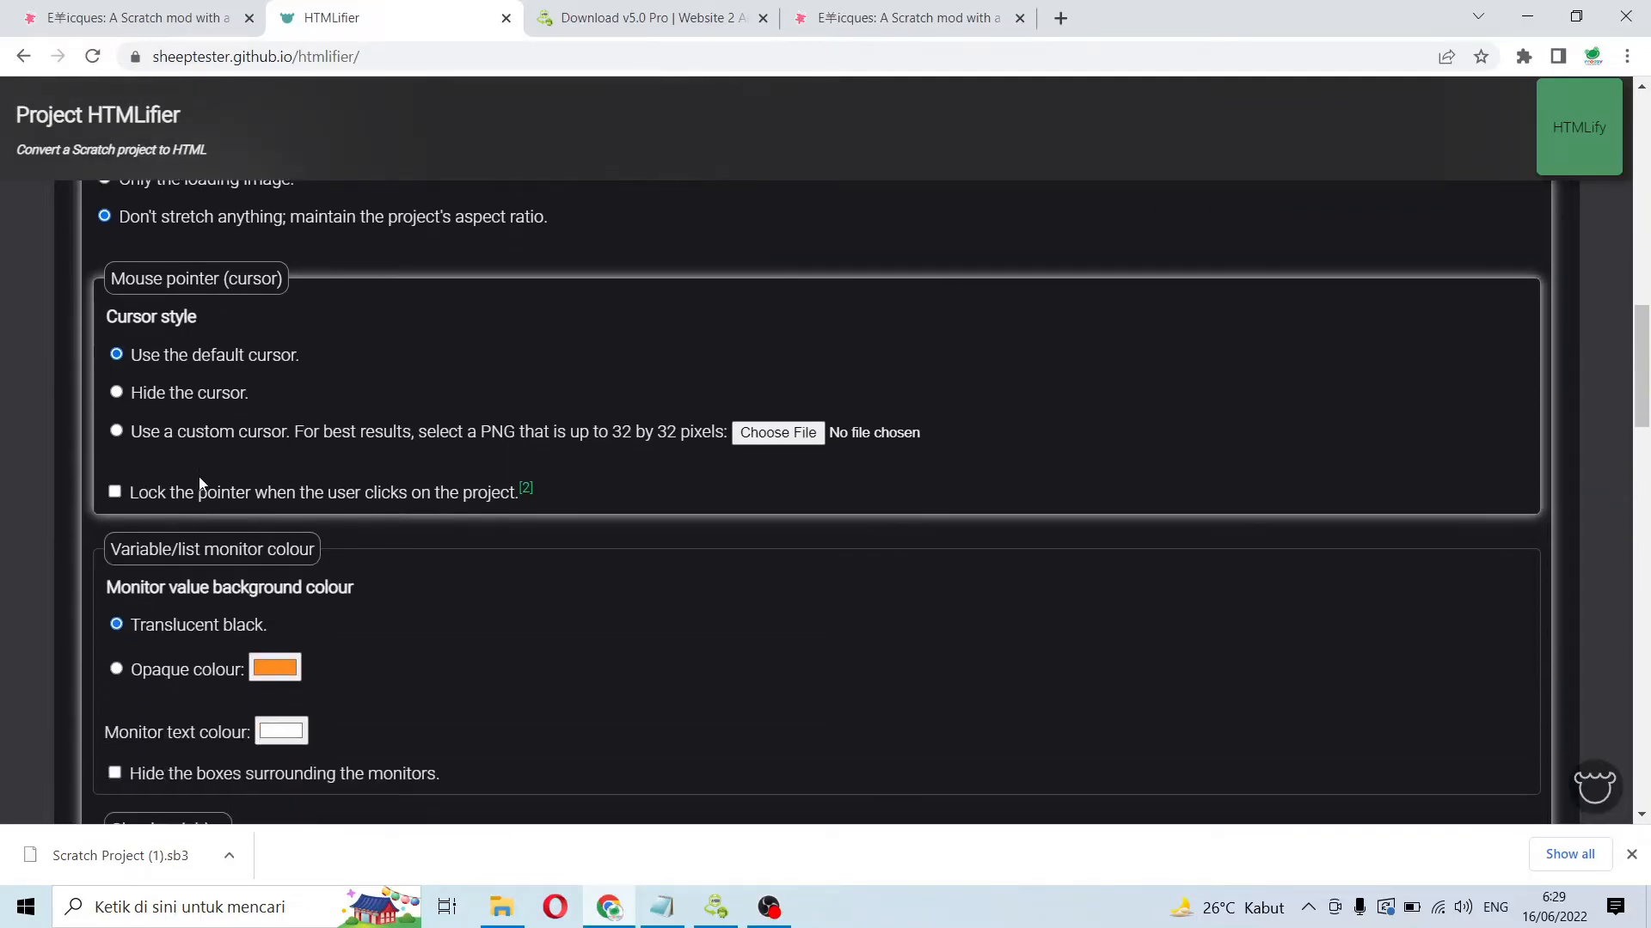
scroll(199, 483, "down", 1)
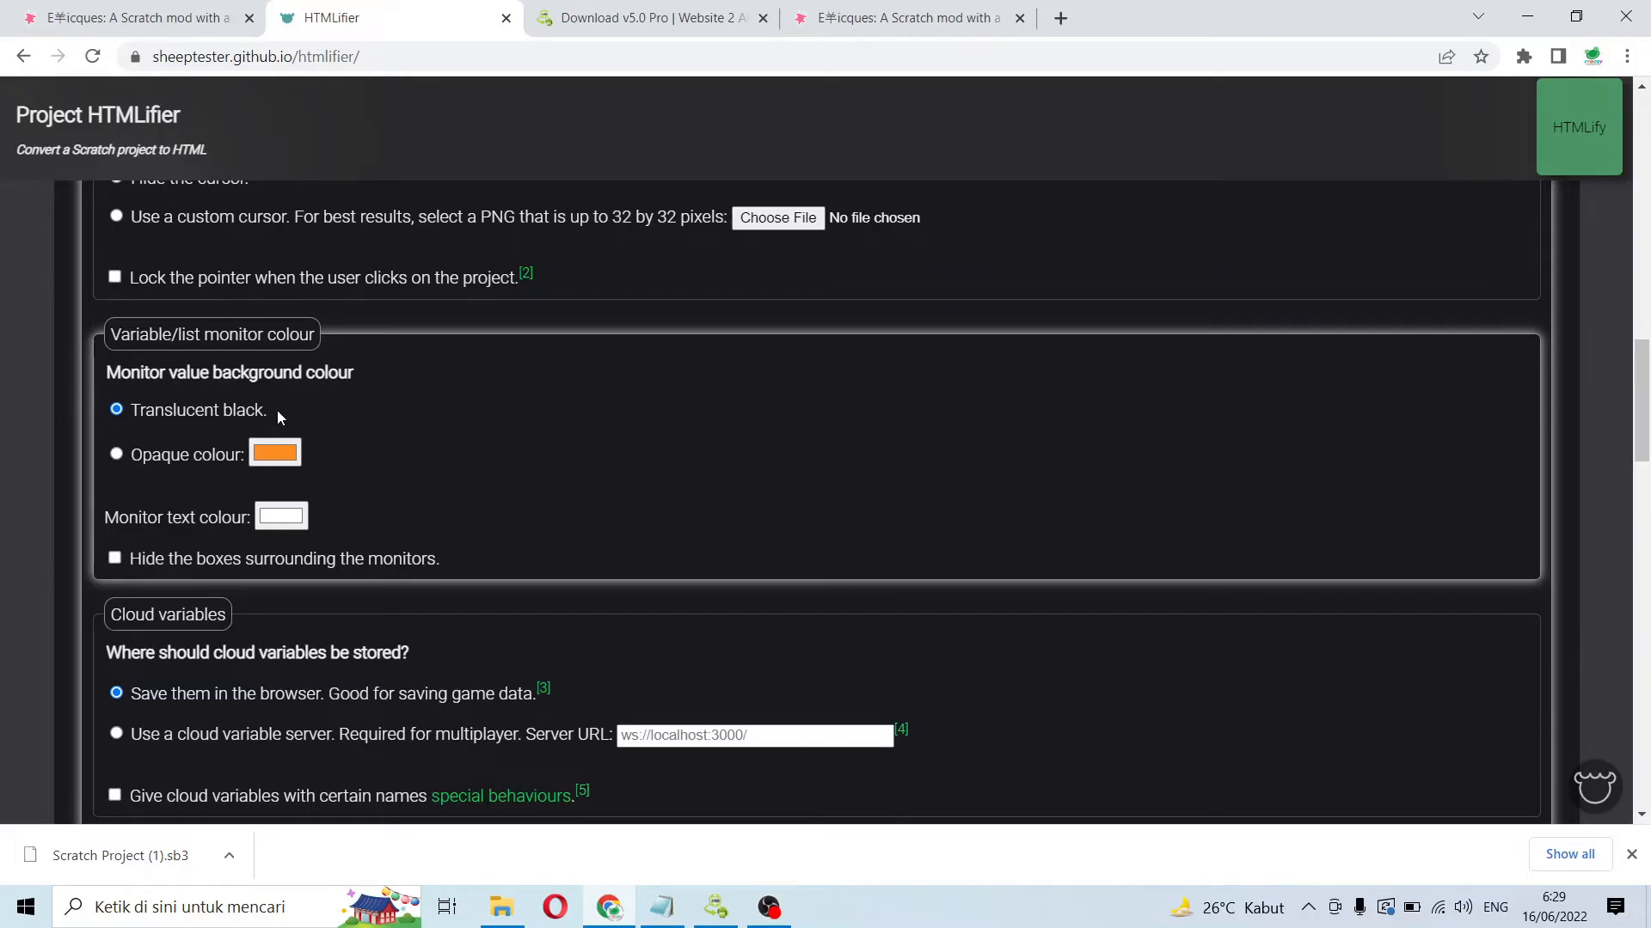
- Compare the monitor background options with the game's score display, trying the opaque colour and restoring translucent black
left_click(108, 10)
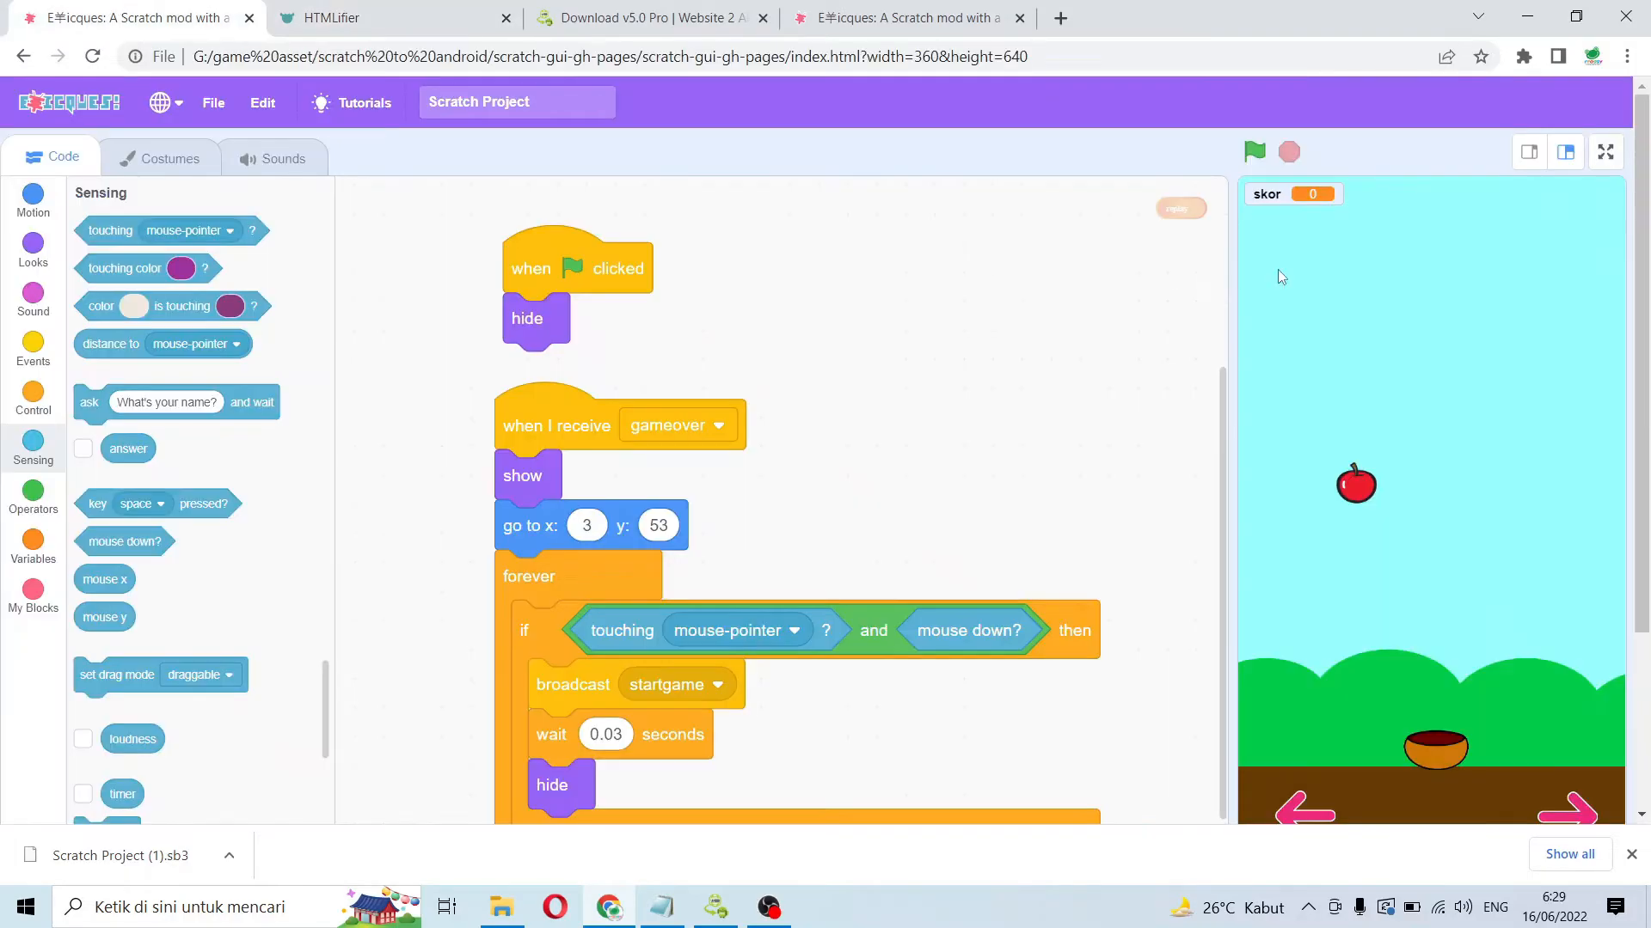
left_click(416, 21)
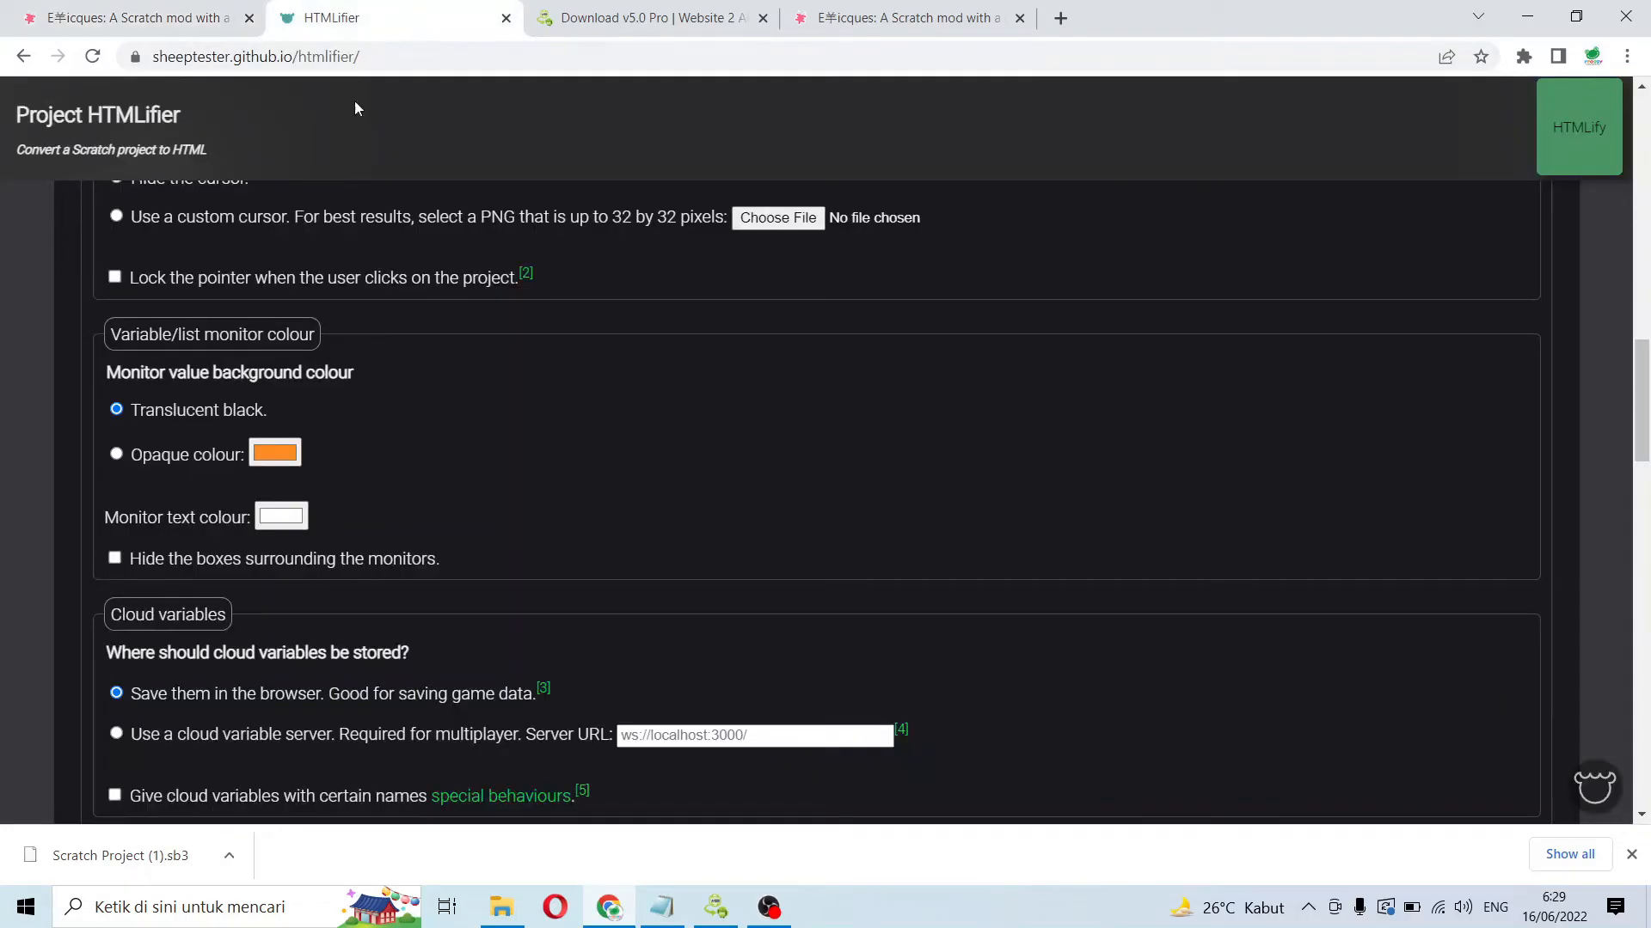
left_click(116, 454)
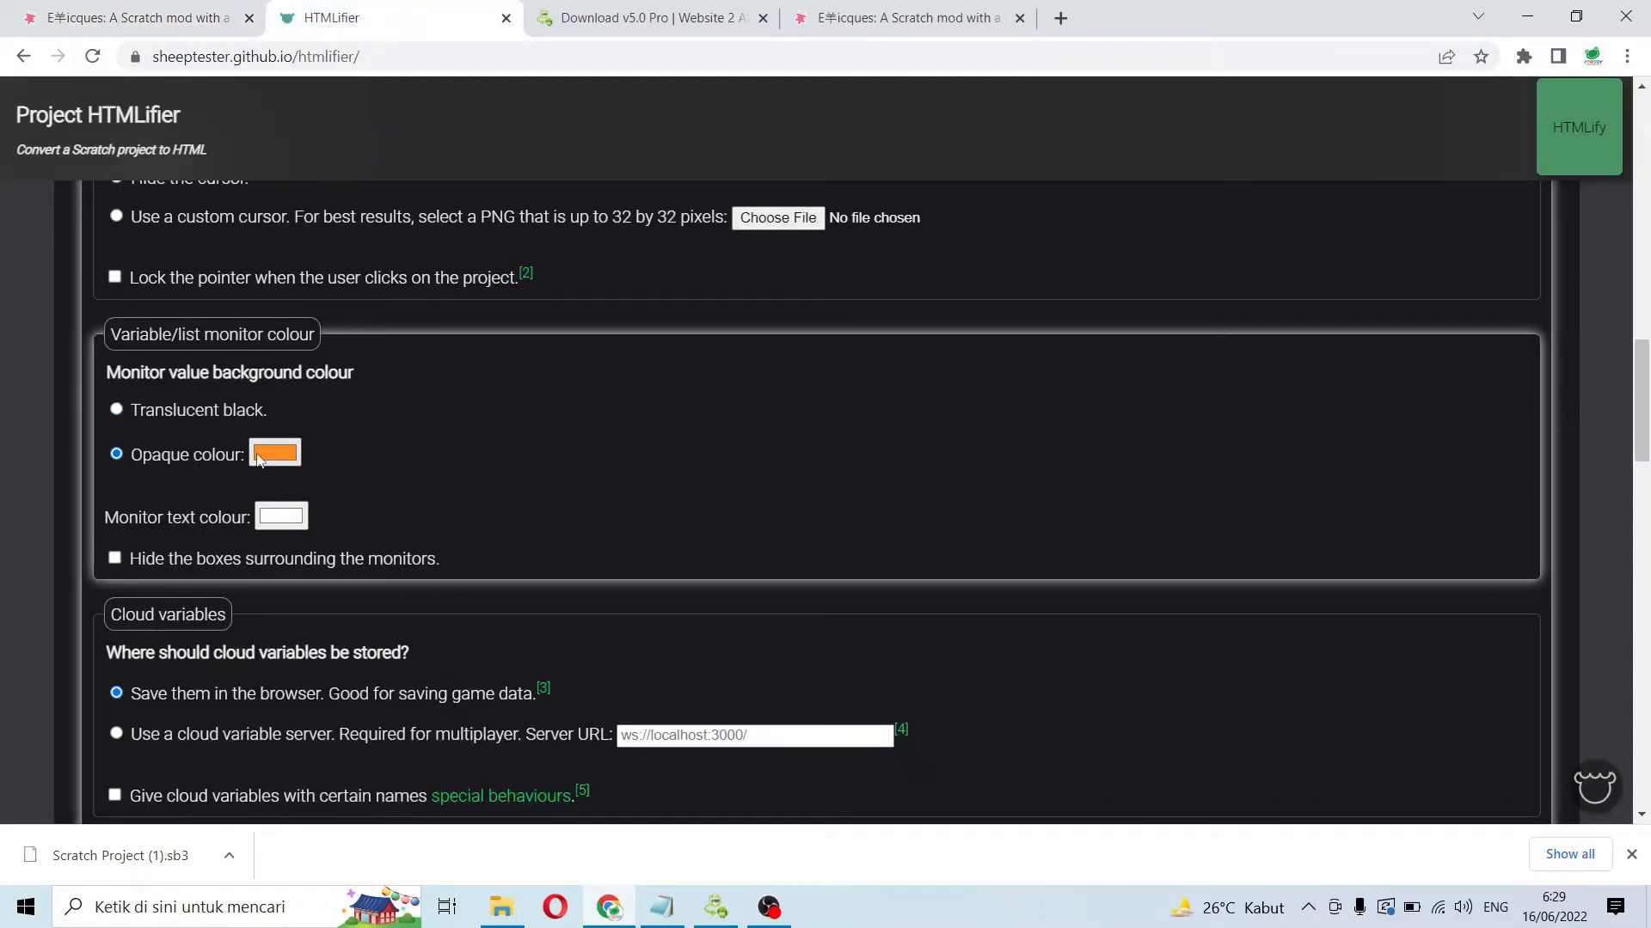
left_click(137, 24)
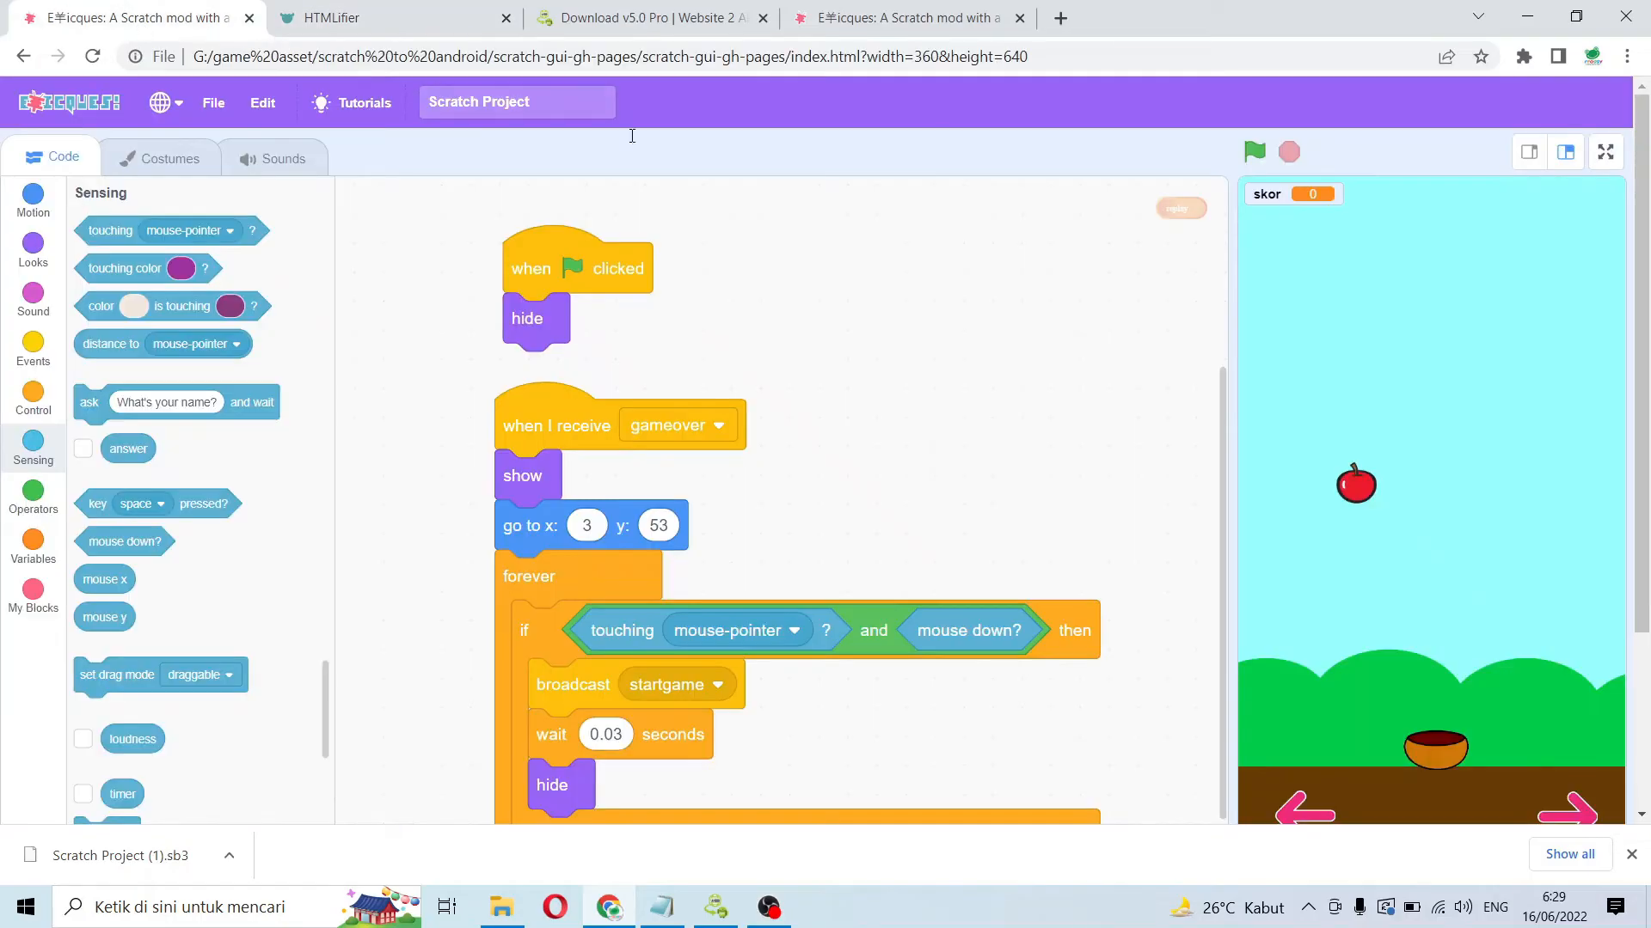
left_click(376, 8)
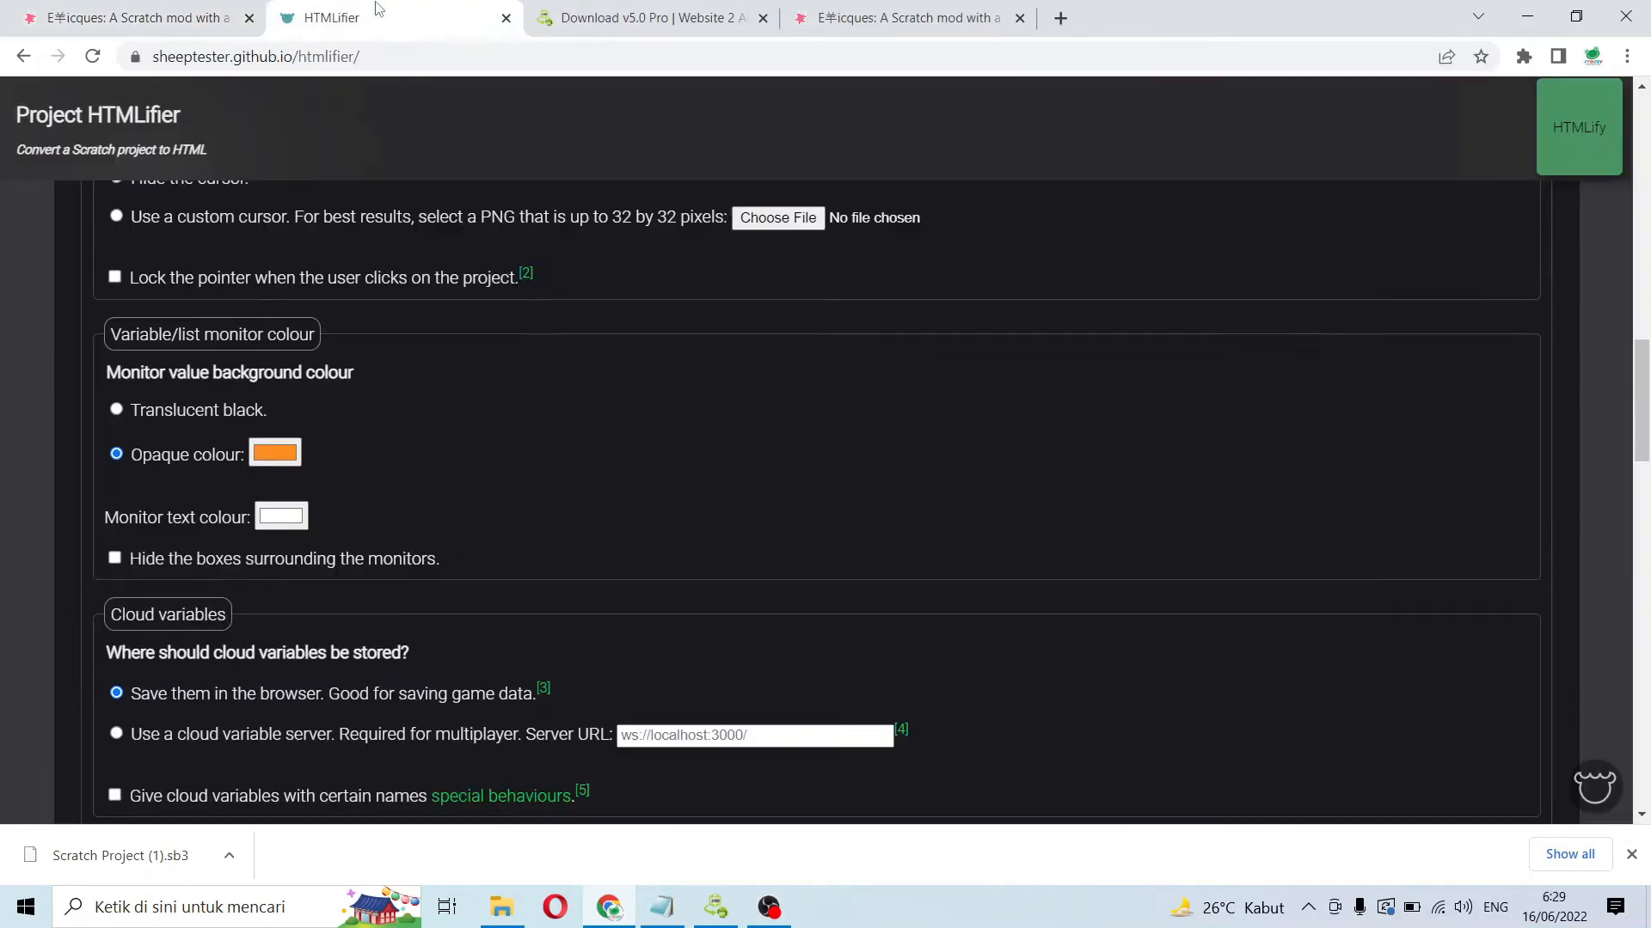
left_click(192, 414)
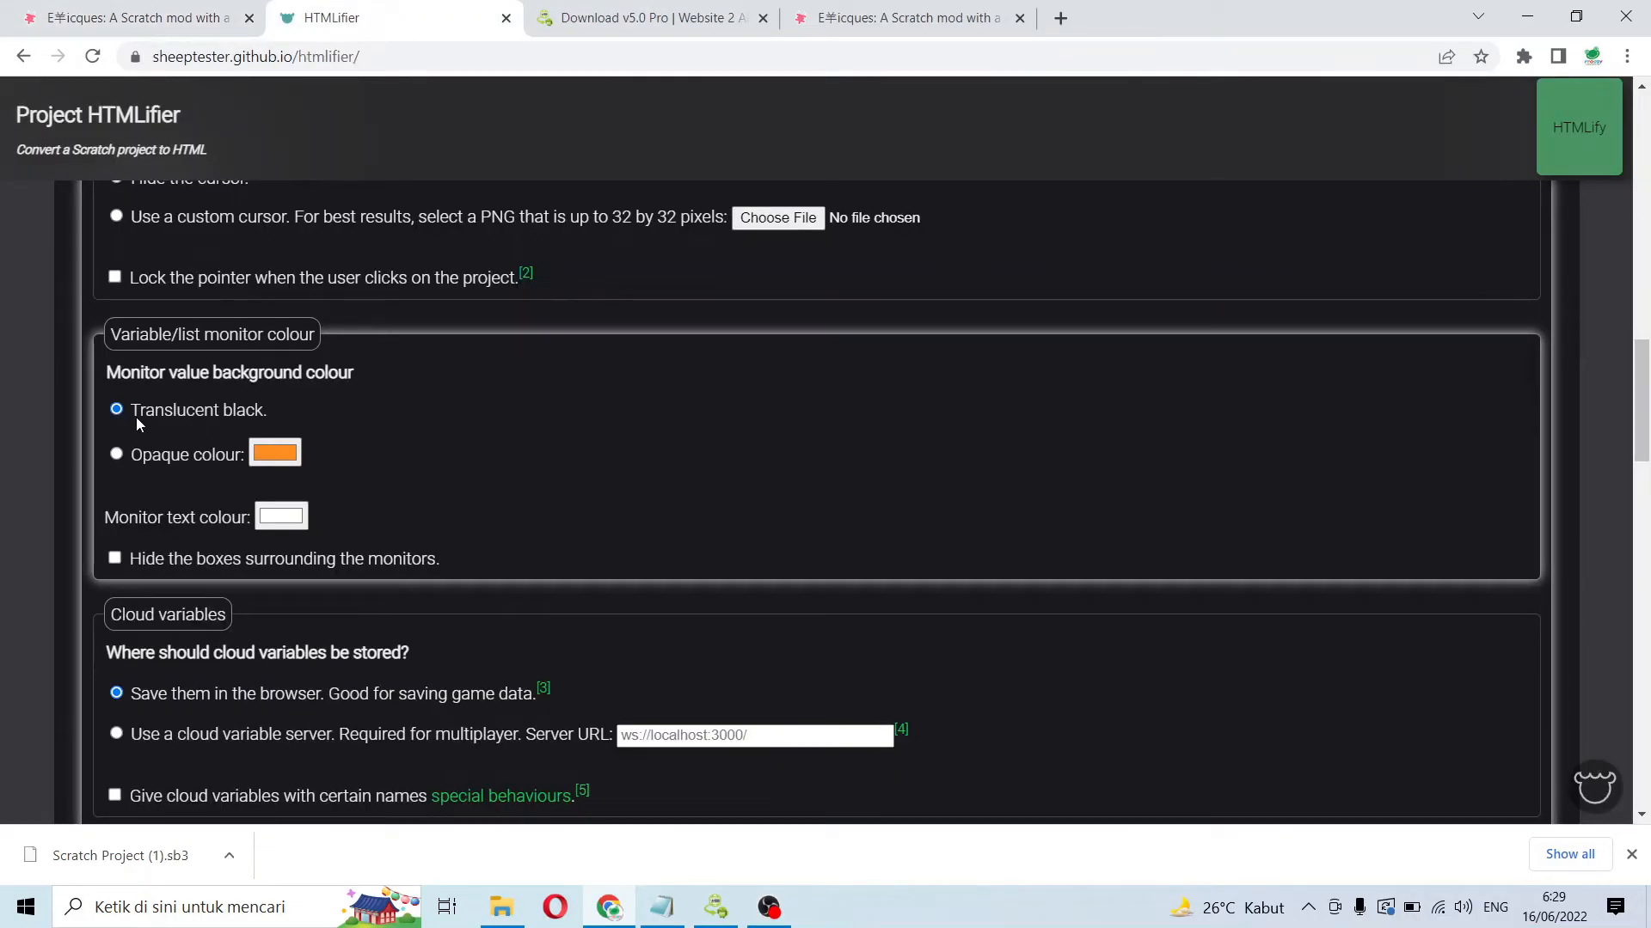
left_click(129, 17)
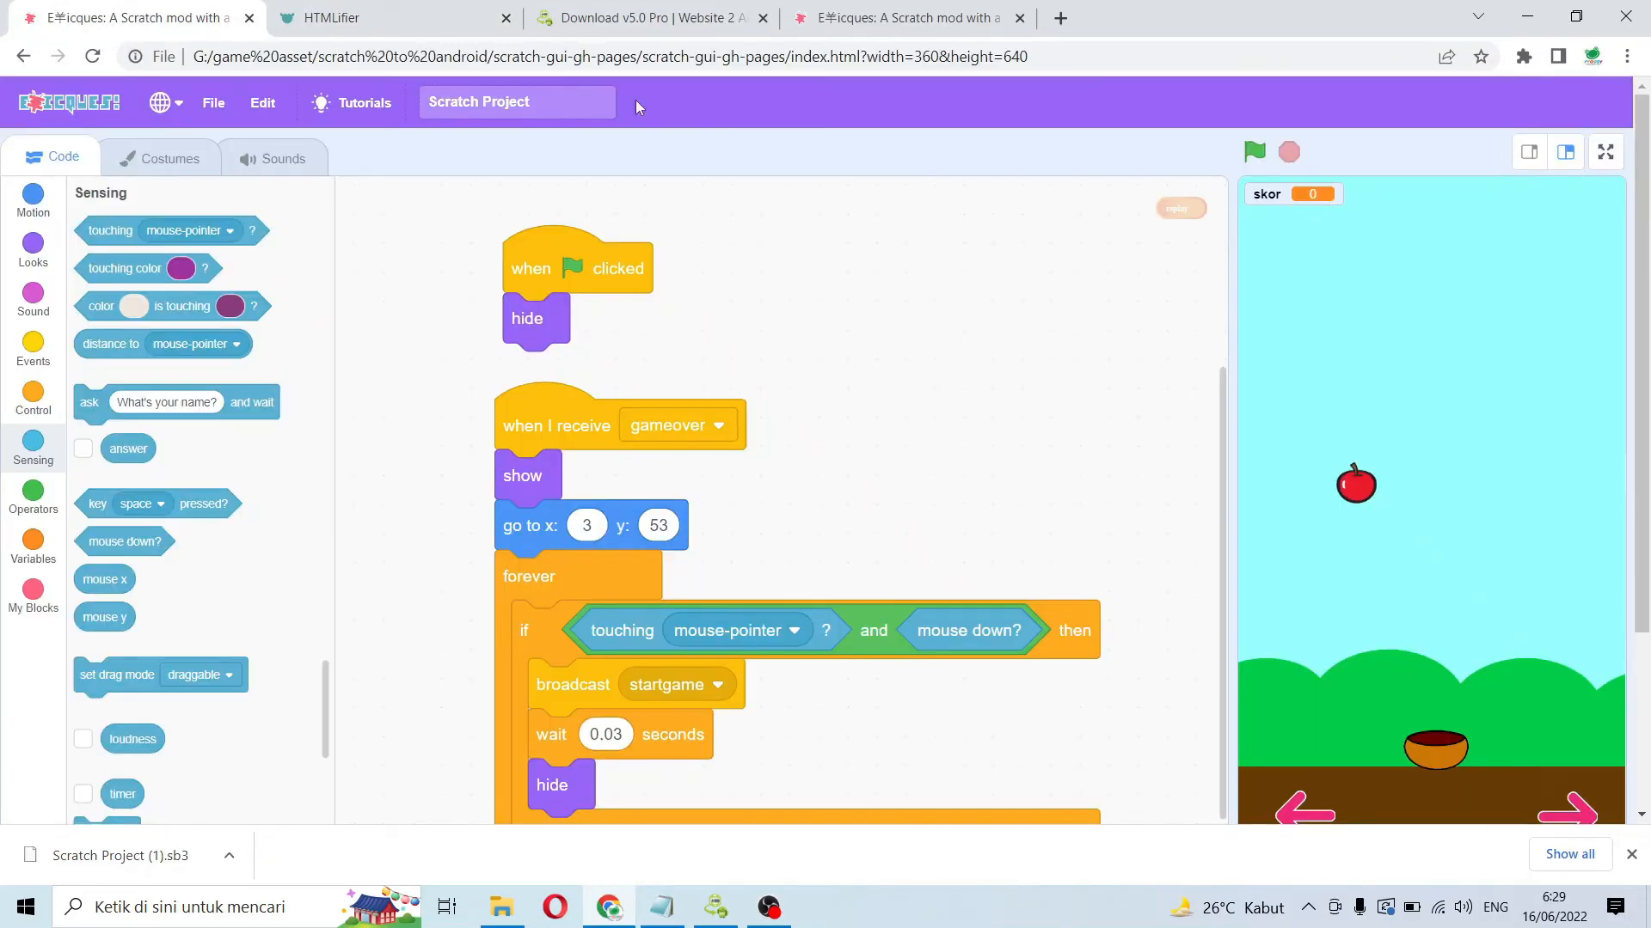
left_click(413, 19)
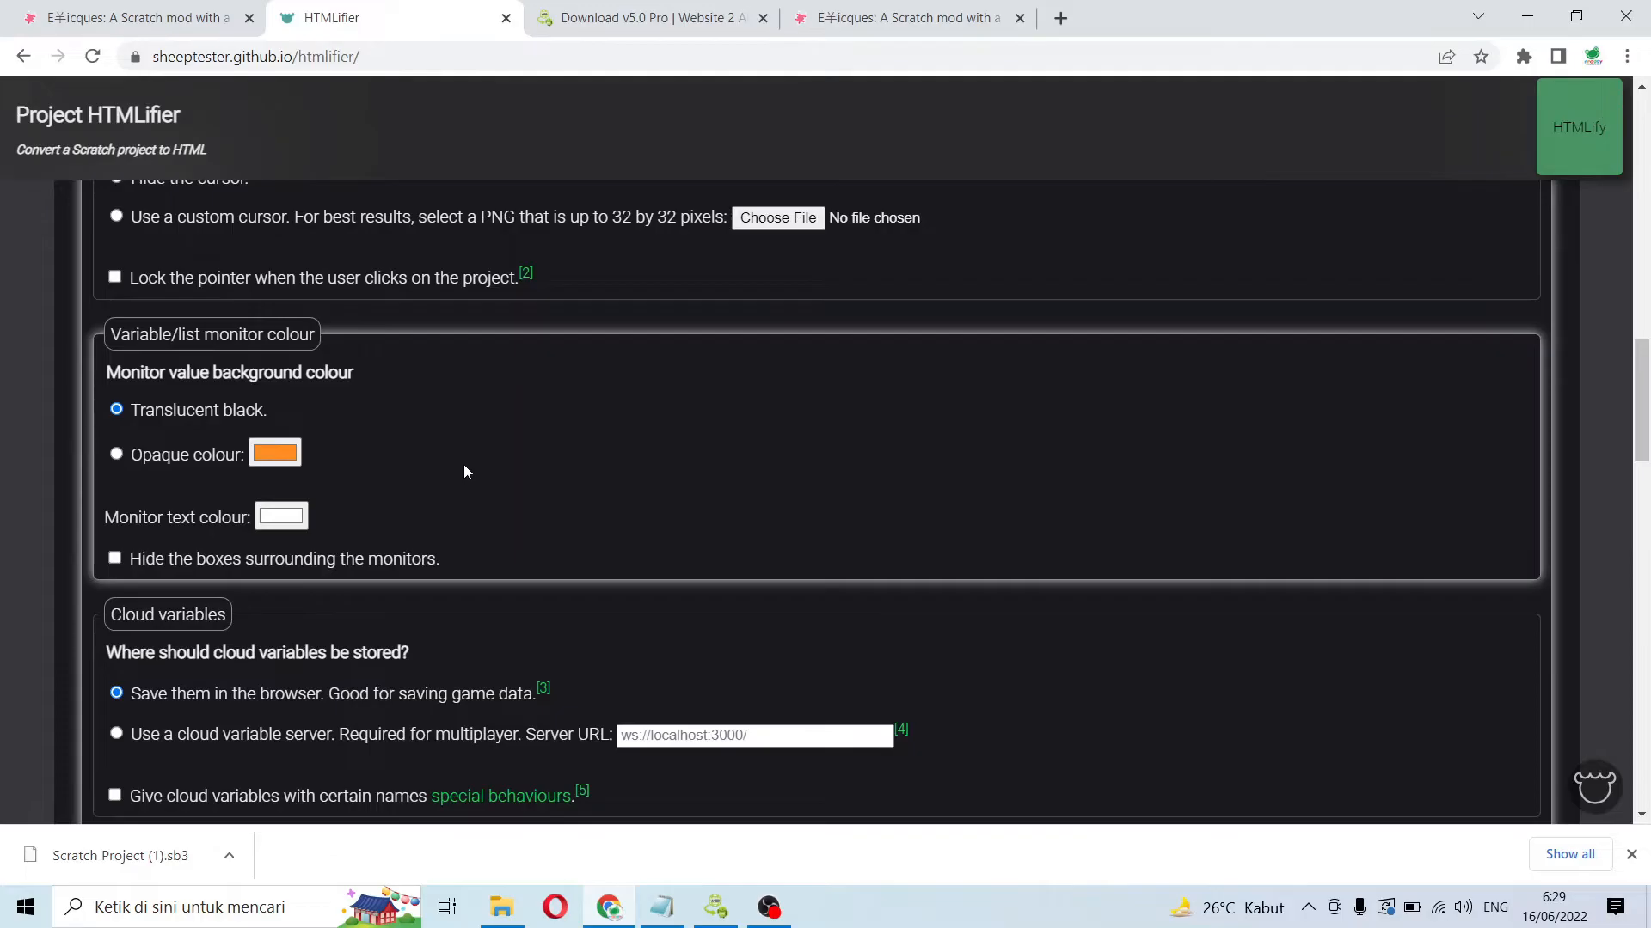
- Set the stage width in the E羊icques (modded) options to 360, matching the width in the game project's URL
scroll(465, 471, "down", 1)
scroll(467, 458, "down", 2)
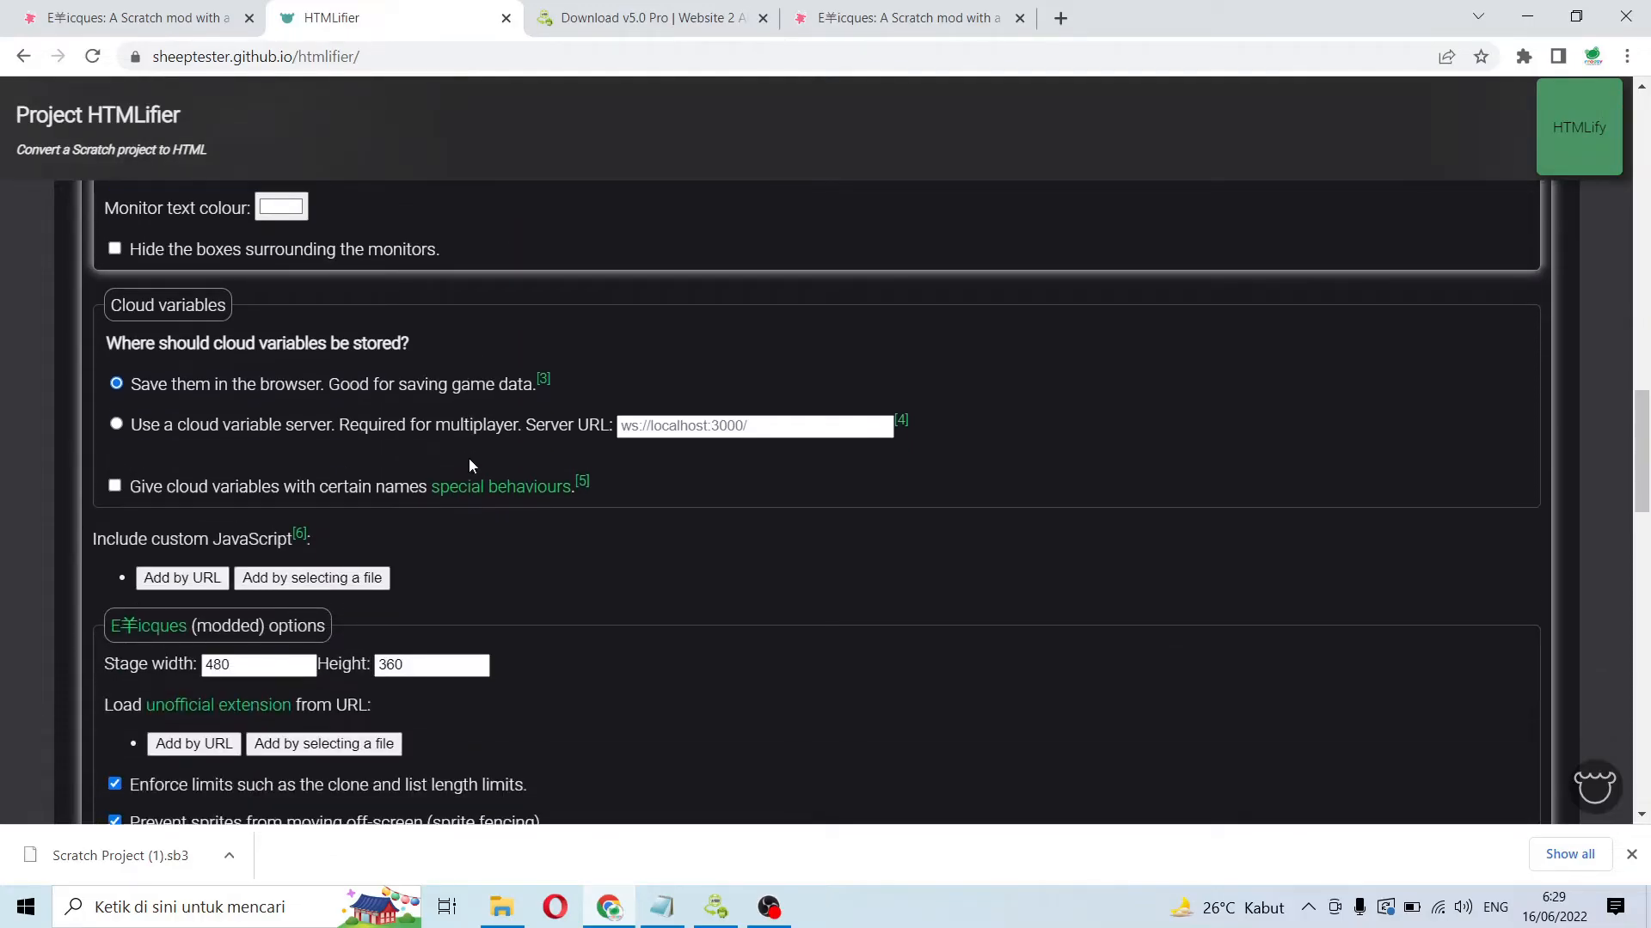
scroll(471, 455, "down", 1)
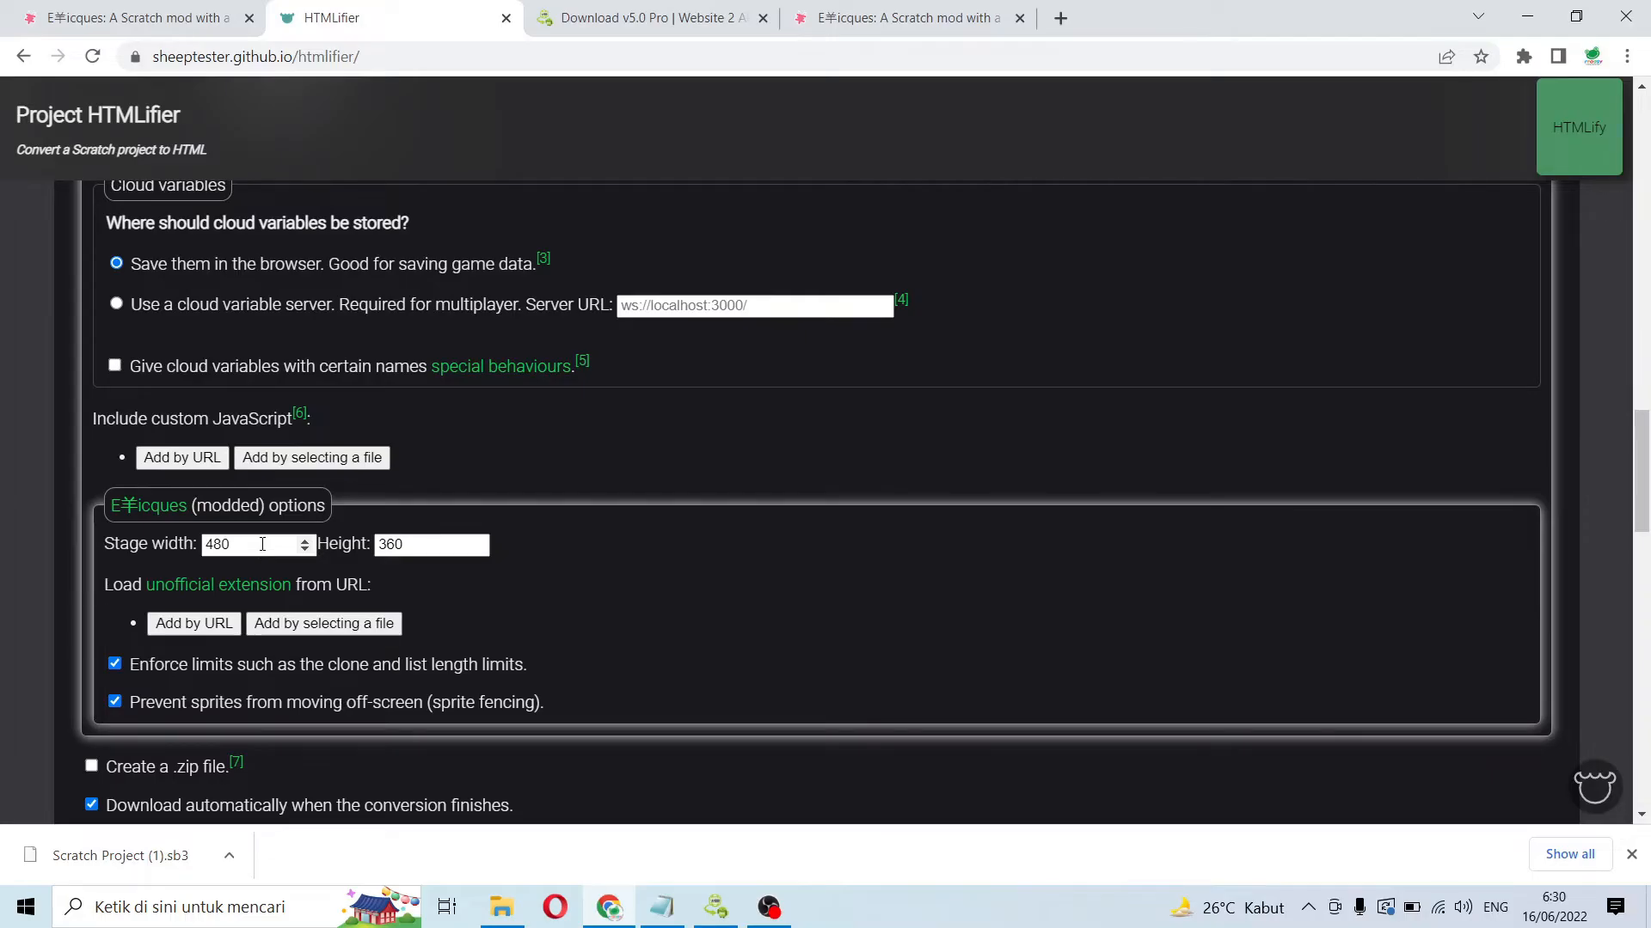
left_click(151, 15)
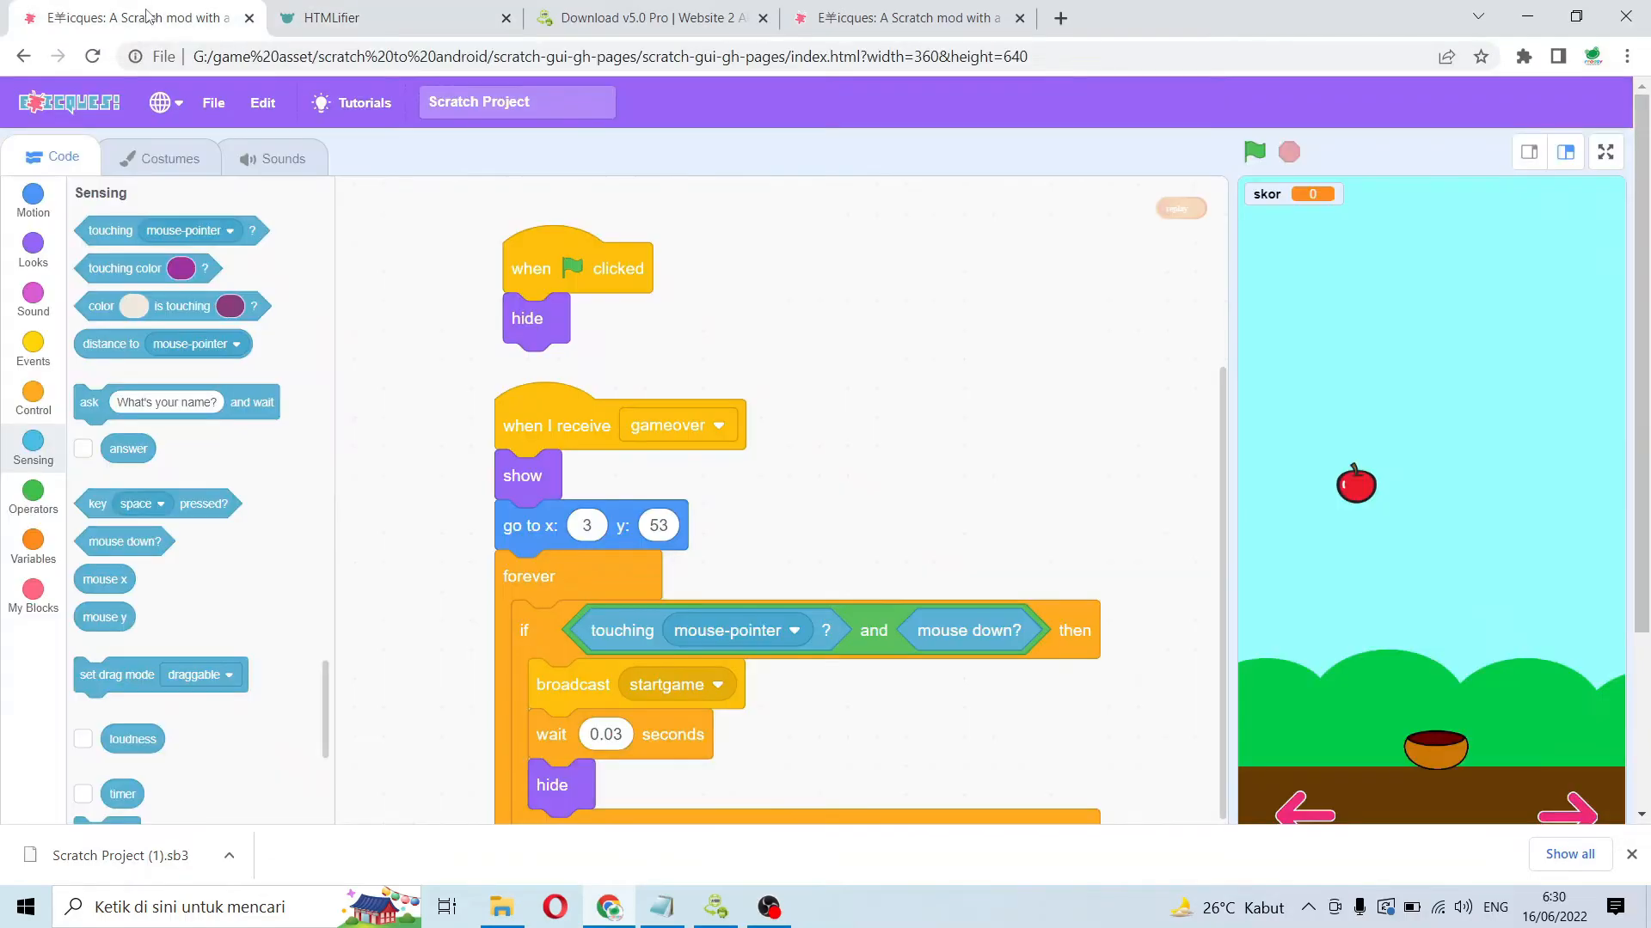
double_click(921, 56)
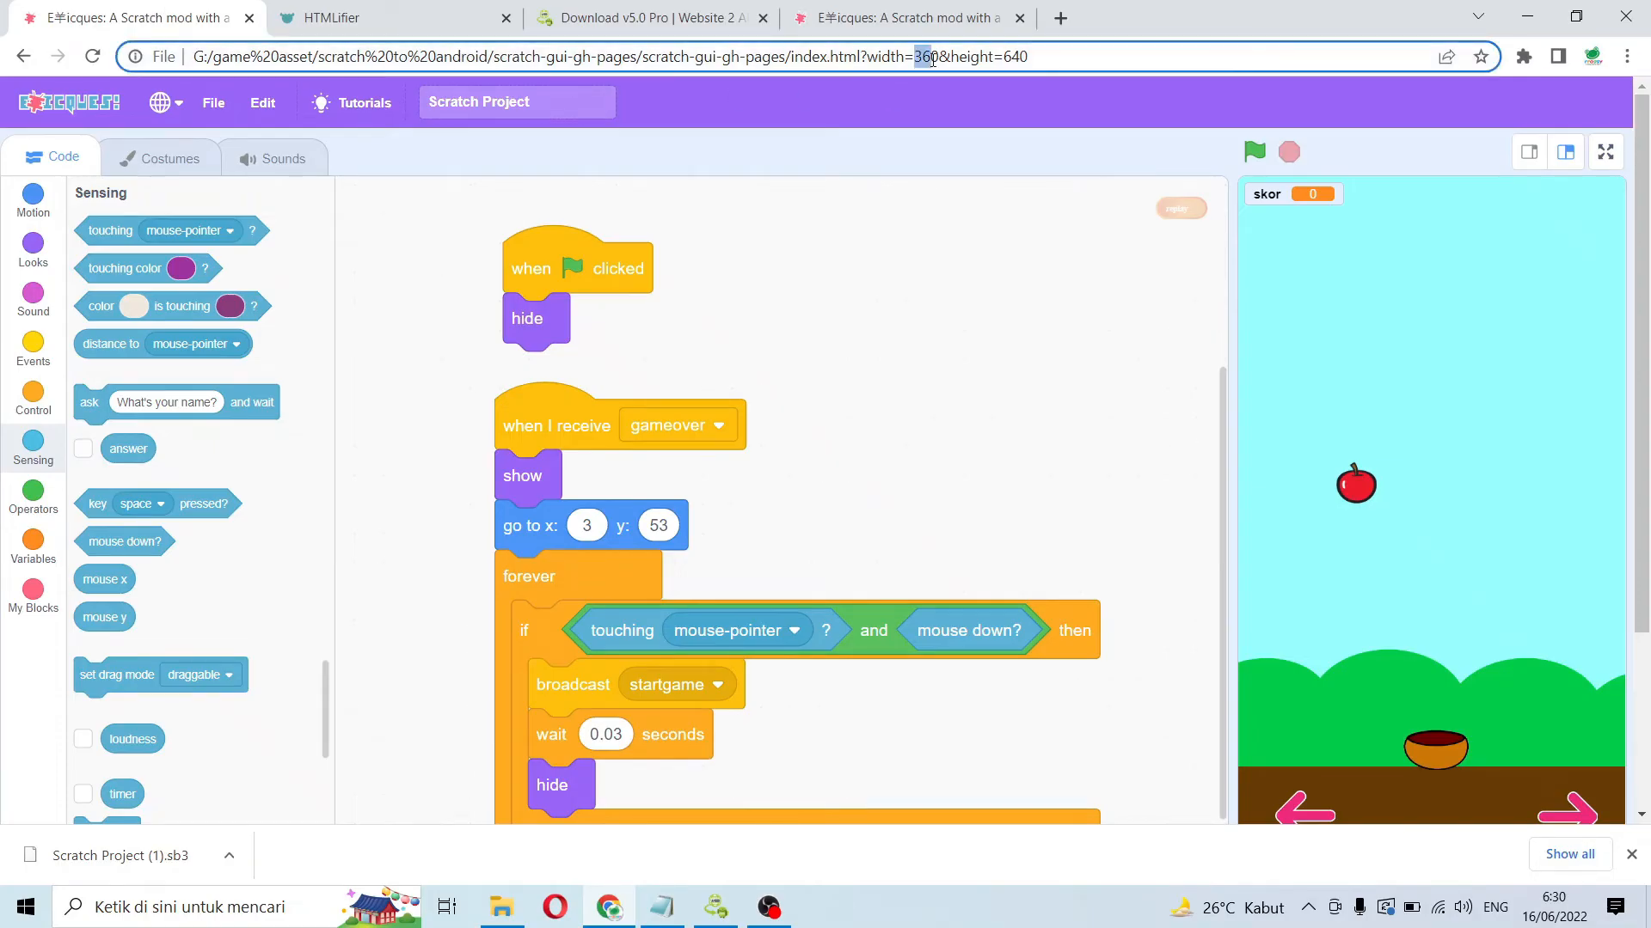
left_click(457, 13)
left_click_drag(255, 549, 194, 555)
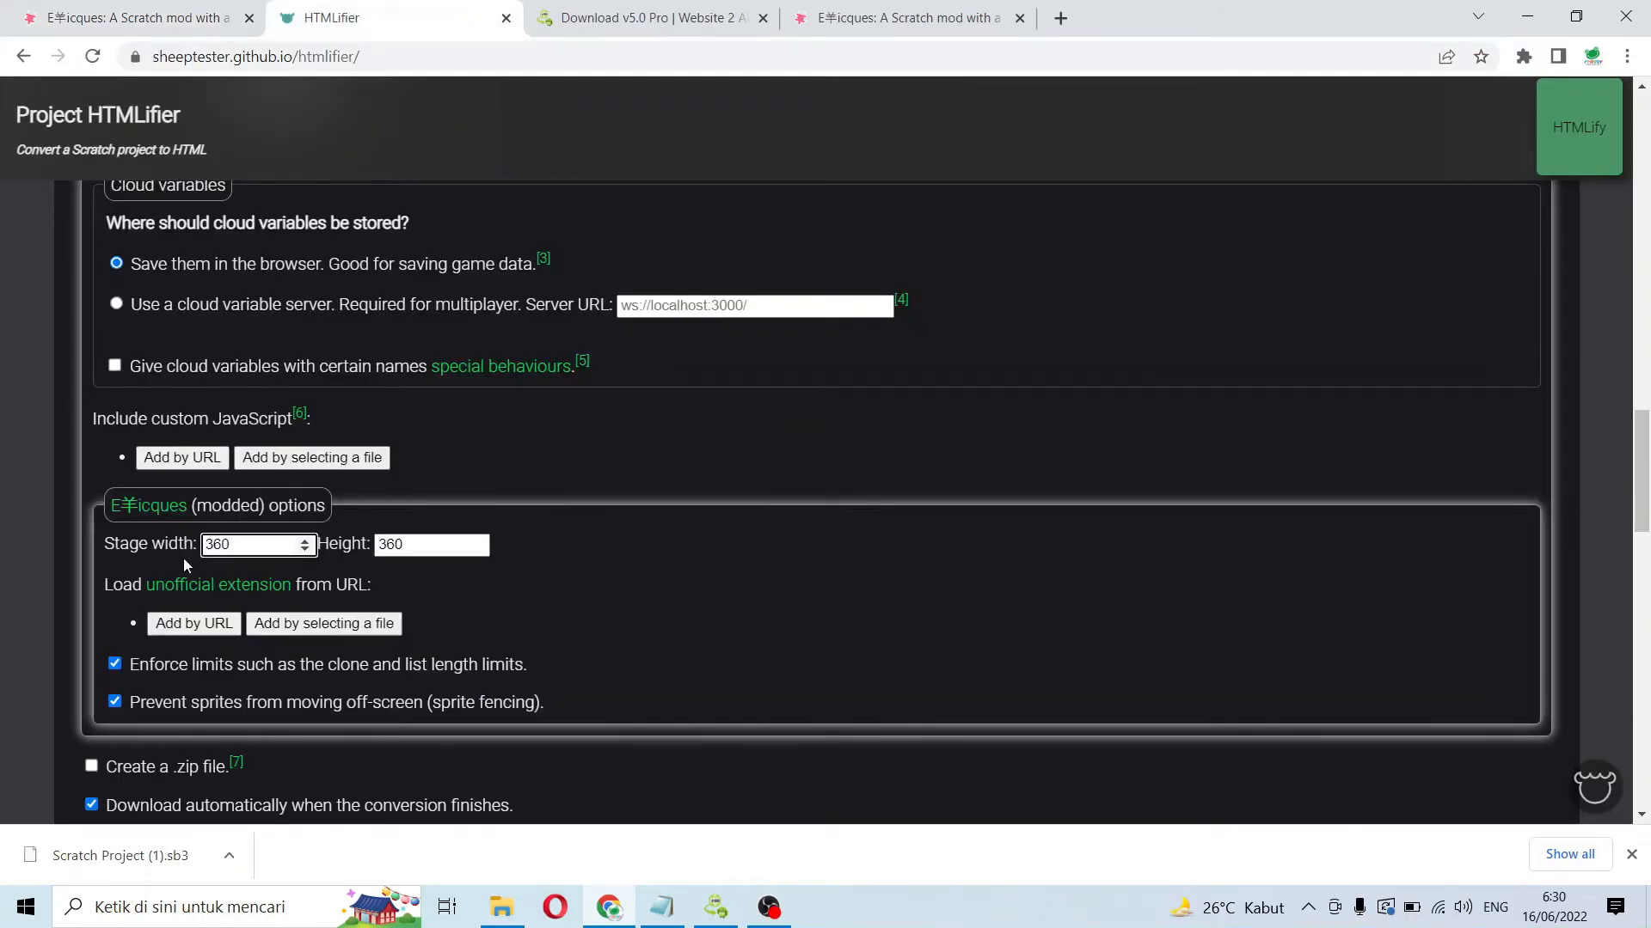
- Set the stage height in the E羊icques (modded) options to 640, matching the height in the project's URL
left_click(200, 16)
left_click(473, 15)
left_click_drag(445, 547, 294, 551)
type("6")
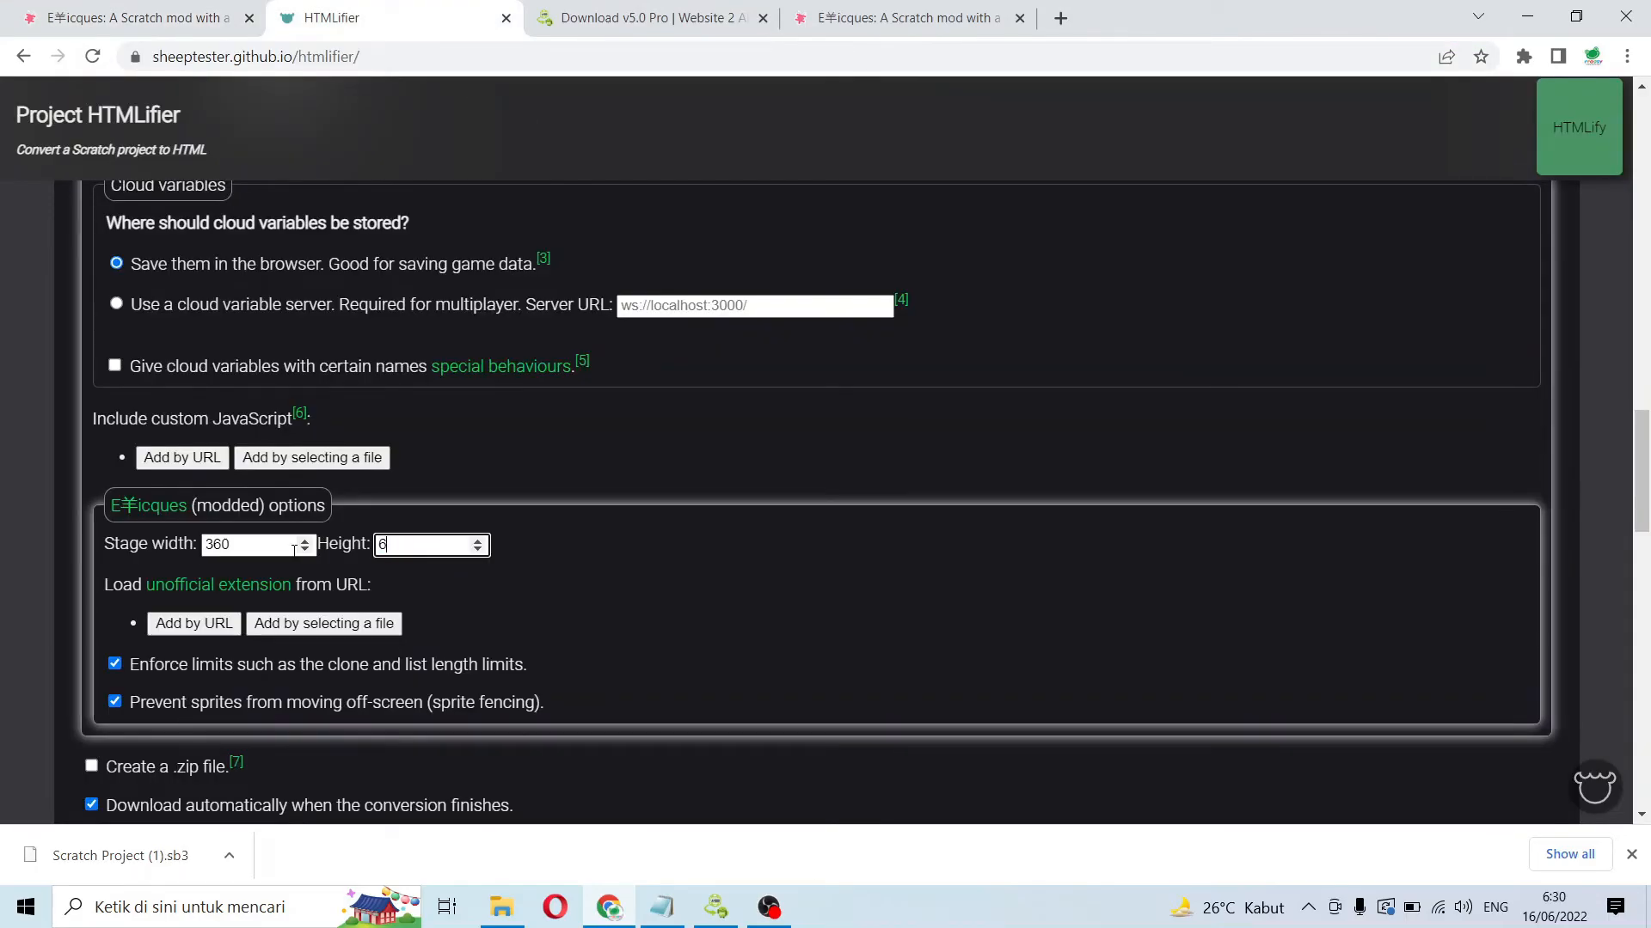
scroll(469, 401, "down", 1)
scroll(470, 403, "up", 1)
scroll(470, 409, "down", 3)
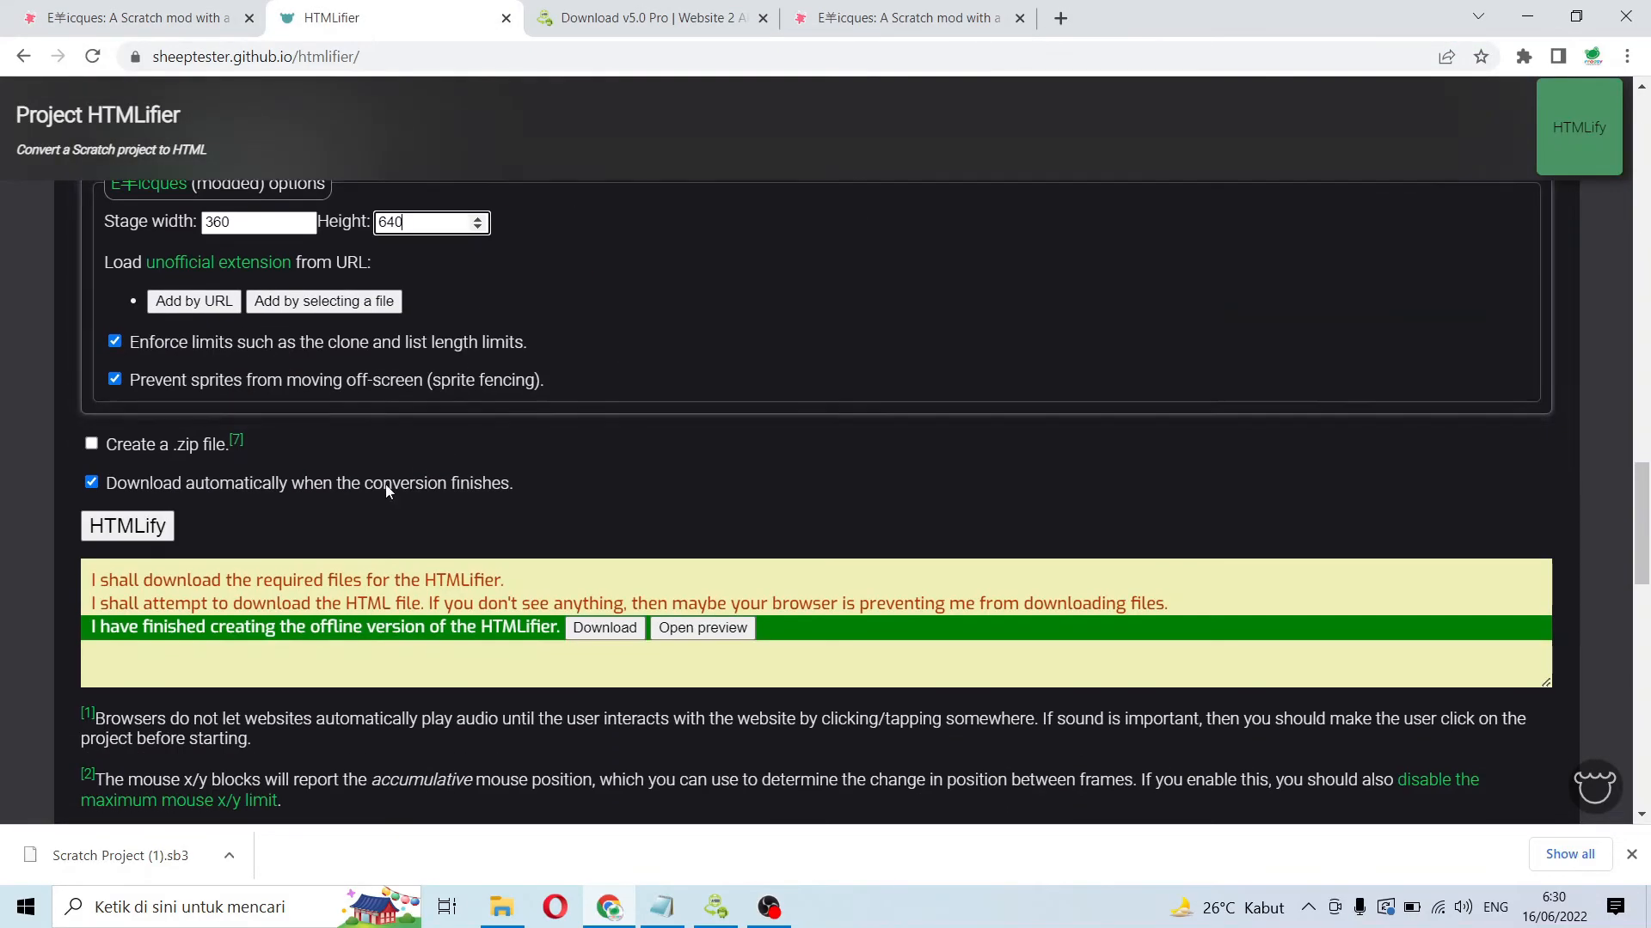
- Convert the Scratch project to a single HTML file and create a folder named gameku in the Software folder
left_click(131, 527)
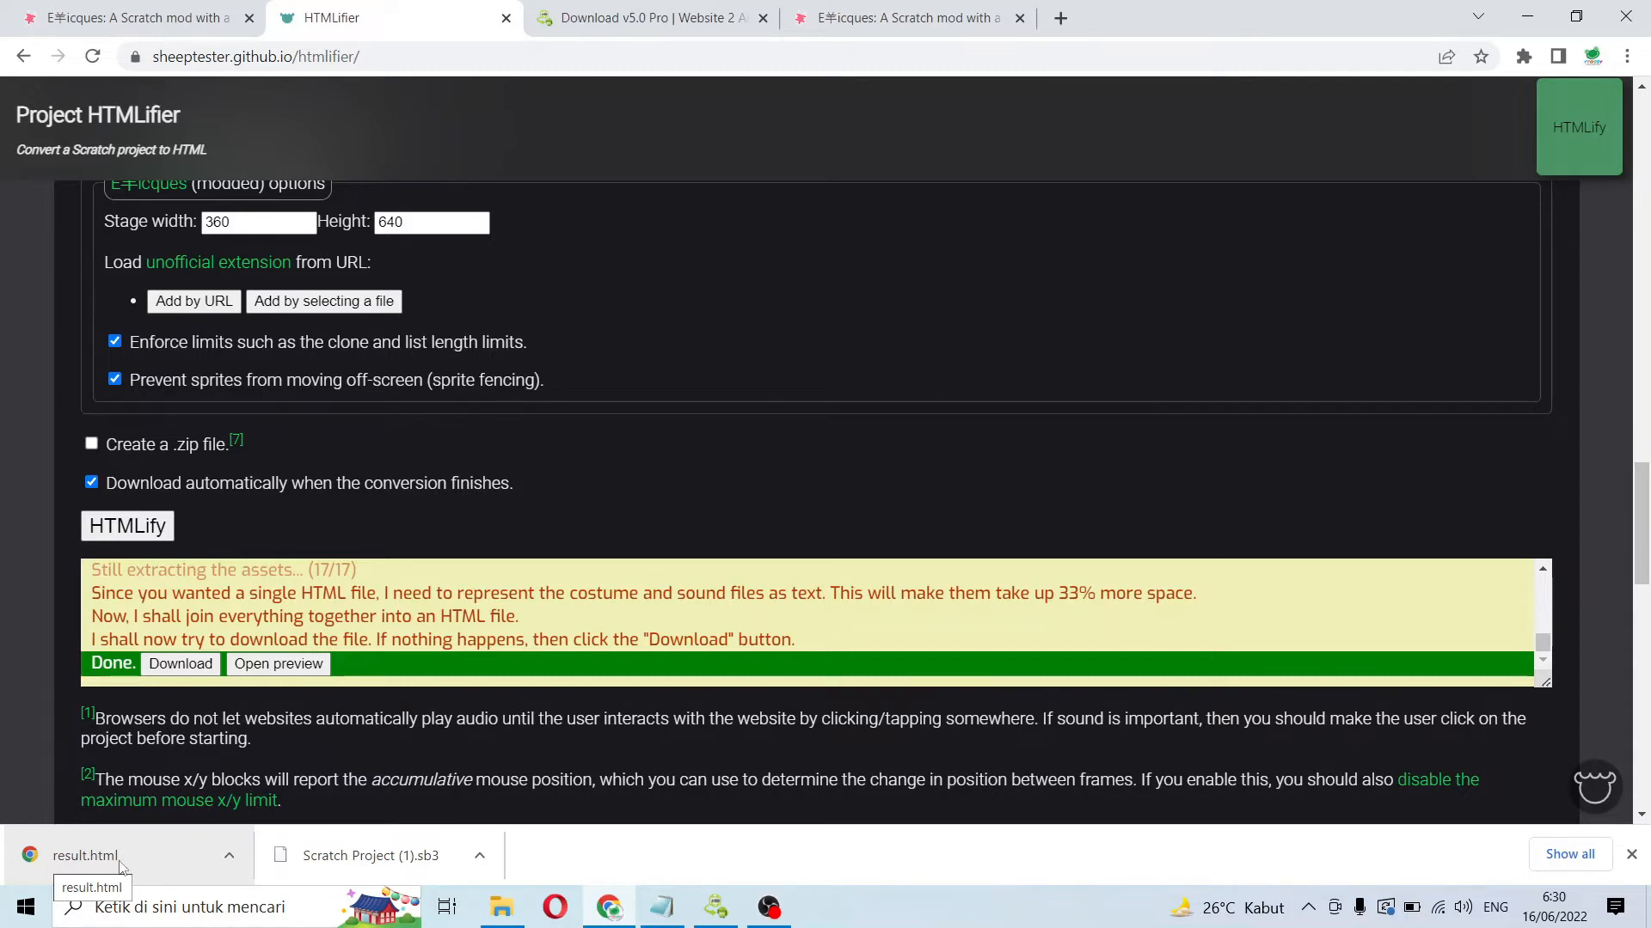
left_click(487, 903)
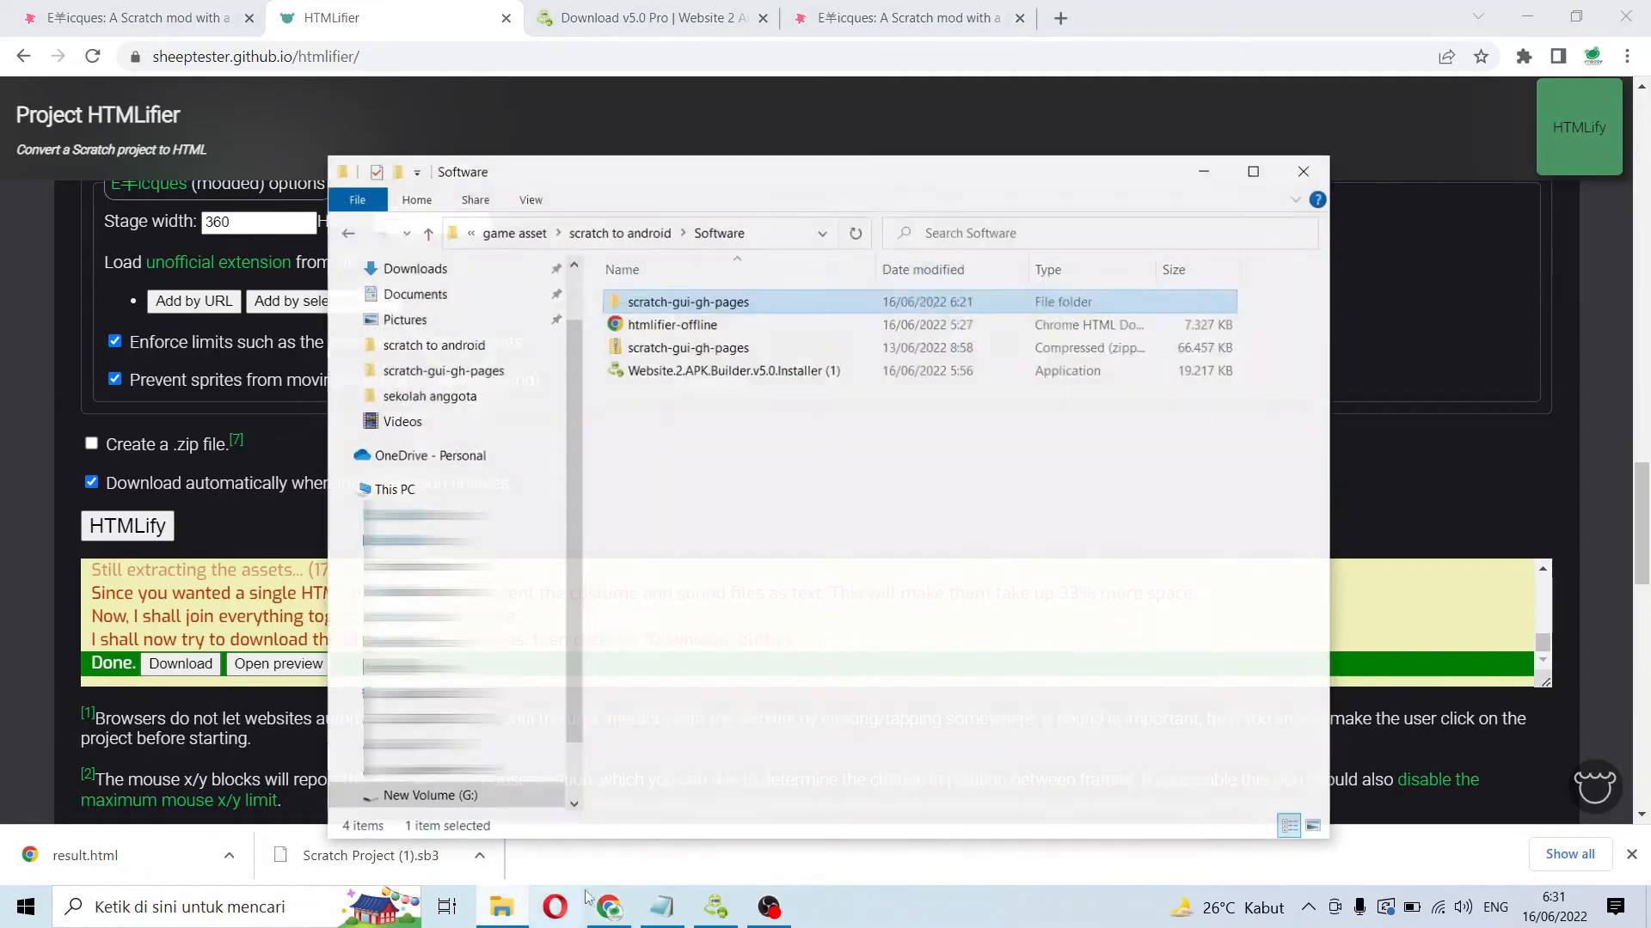
left_click(398, 161)
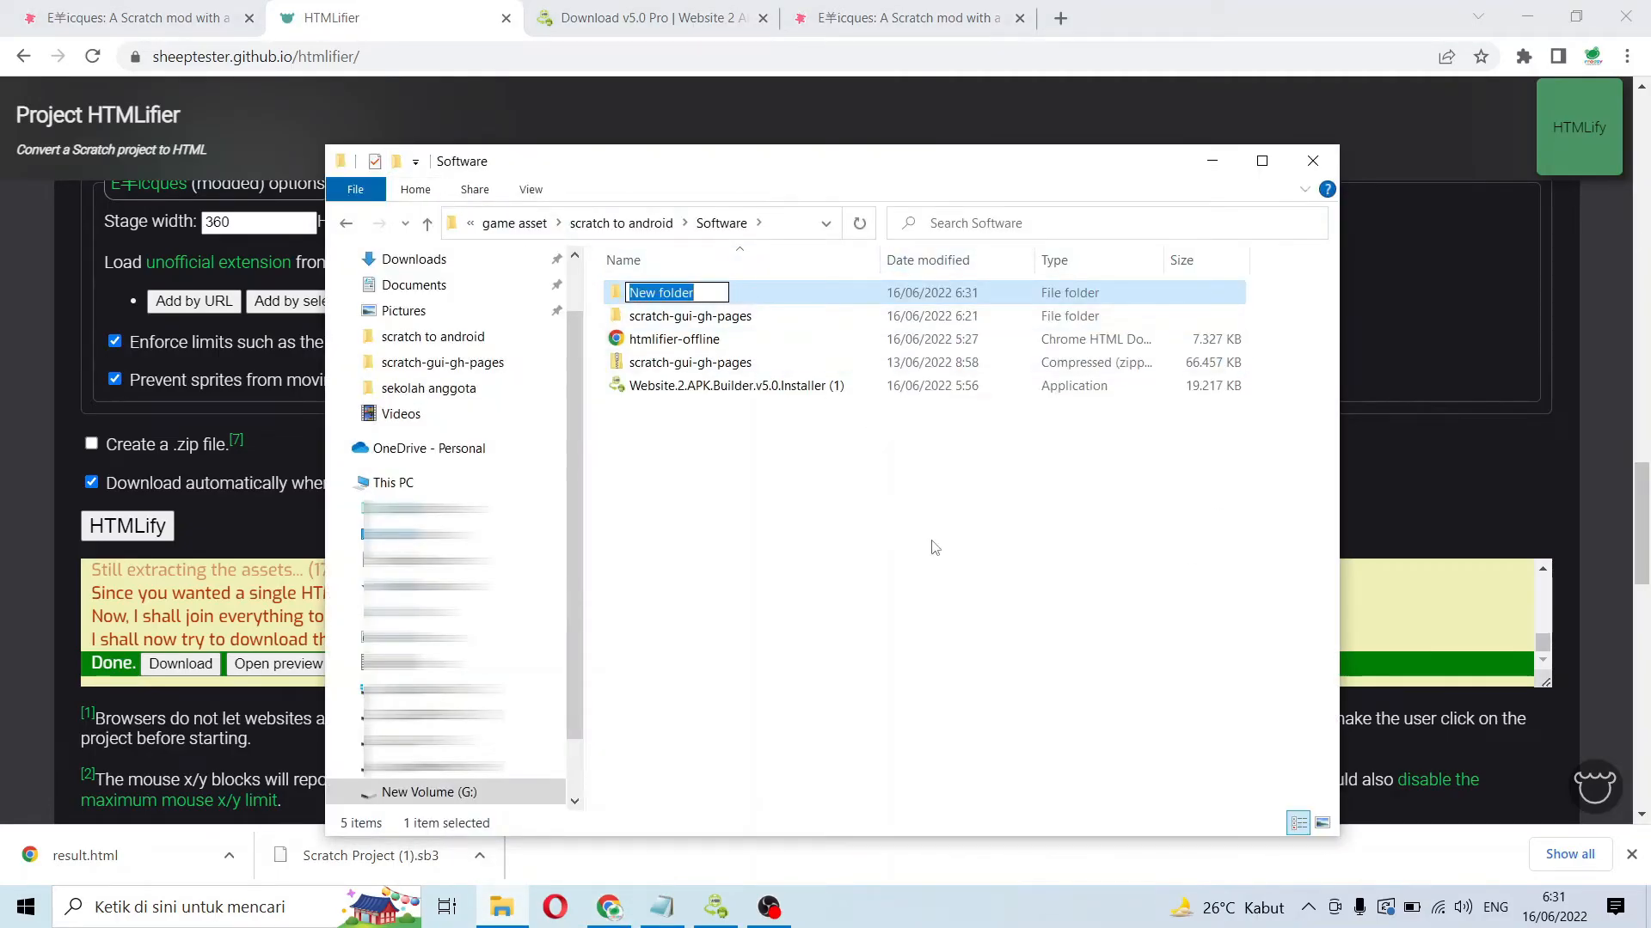
type("gameku")
key("Return")
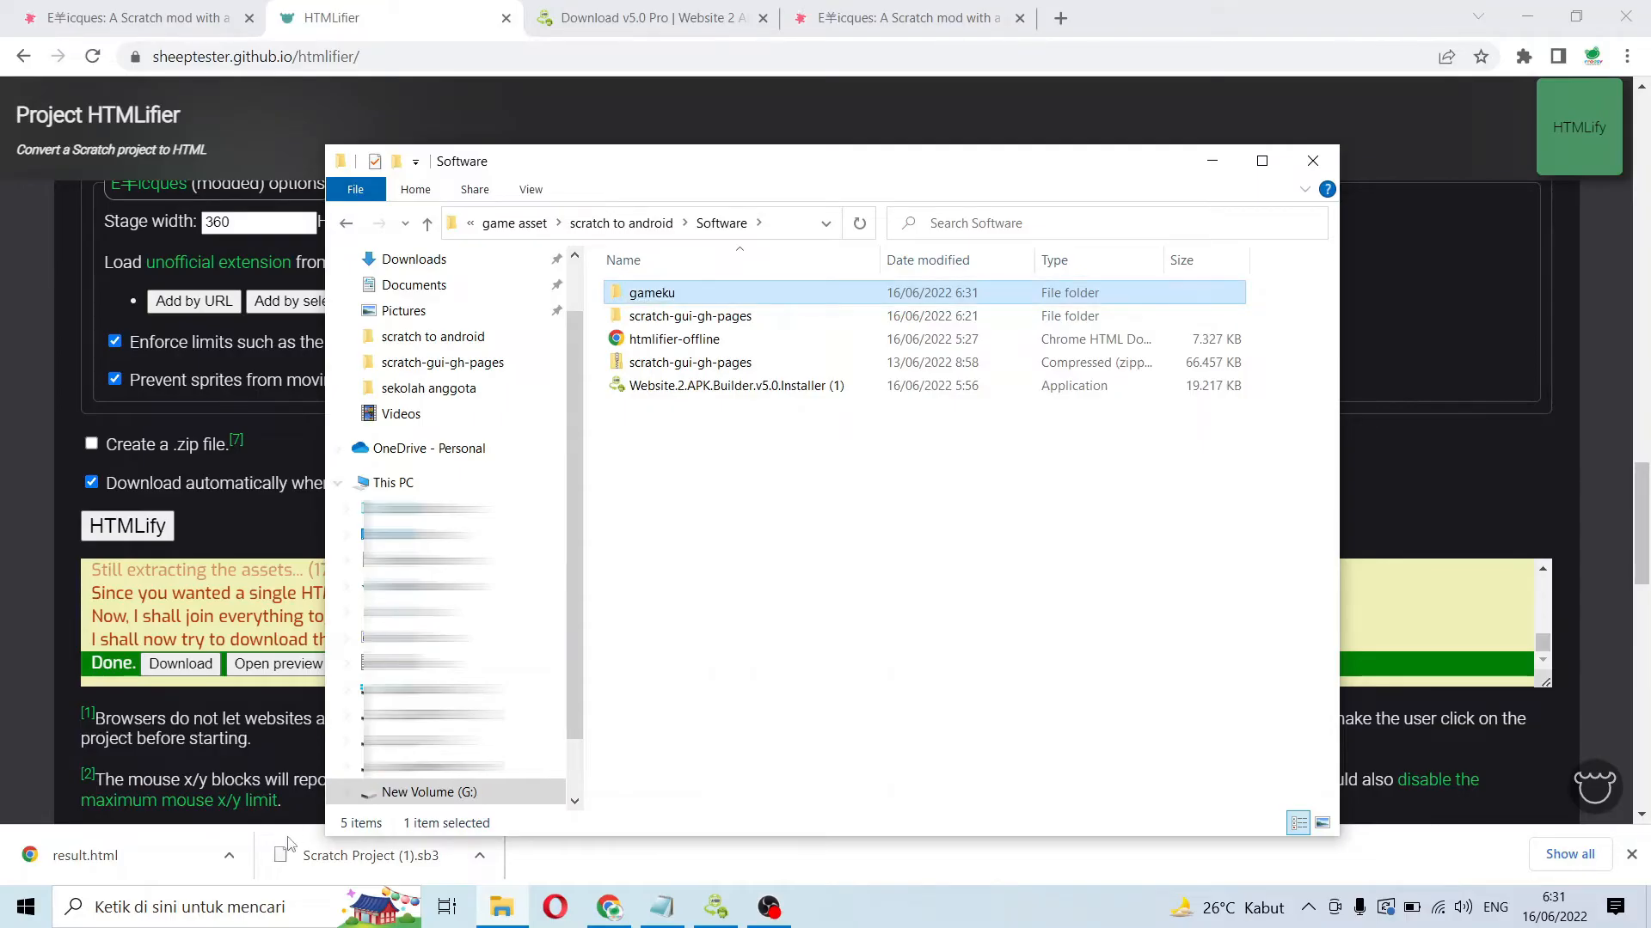
- Put the downloaded result.html into the gameku folder and rename it index
double_click(653, 294)
left_click_drag(85, 855, 862, 540)
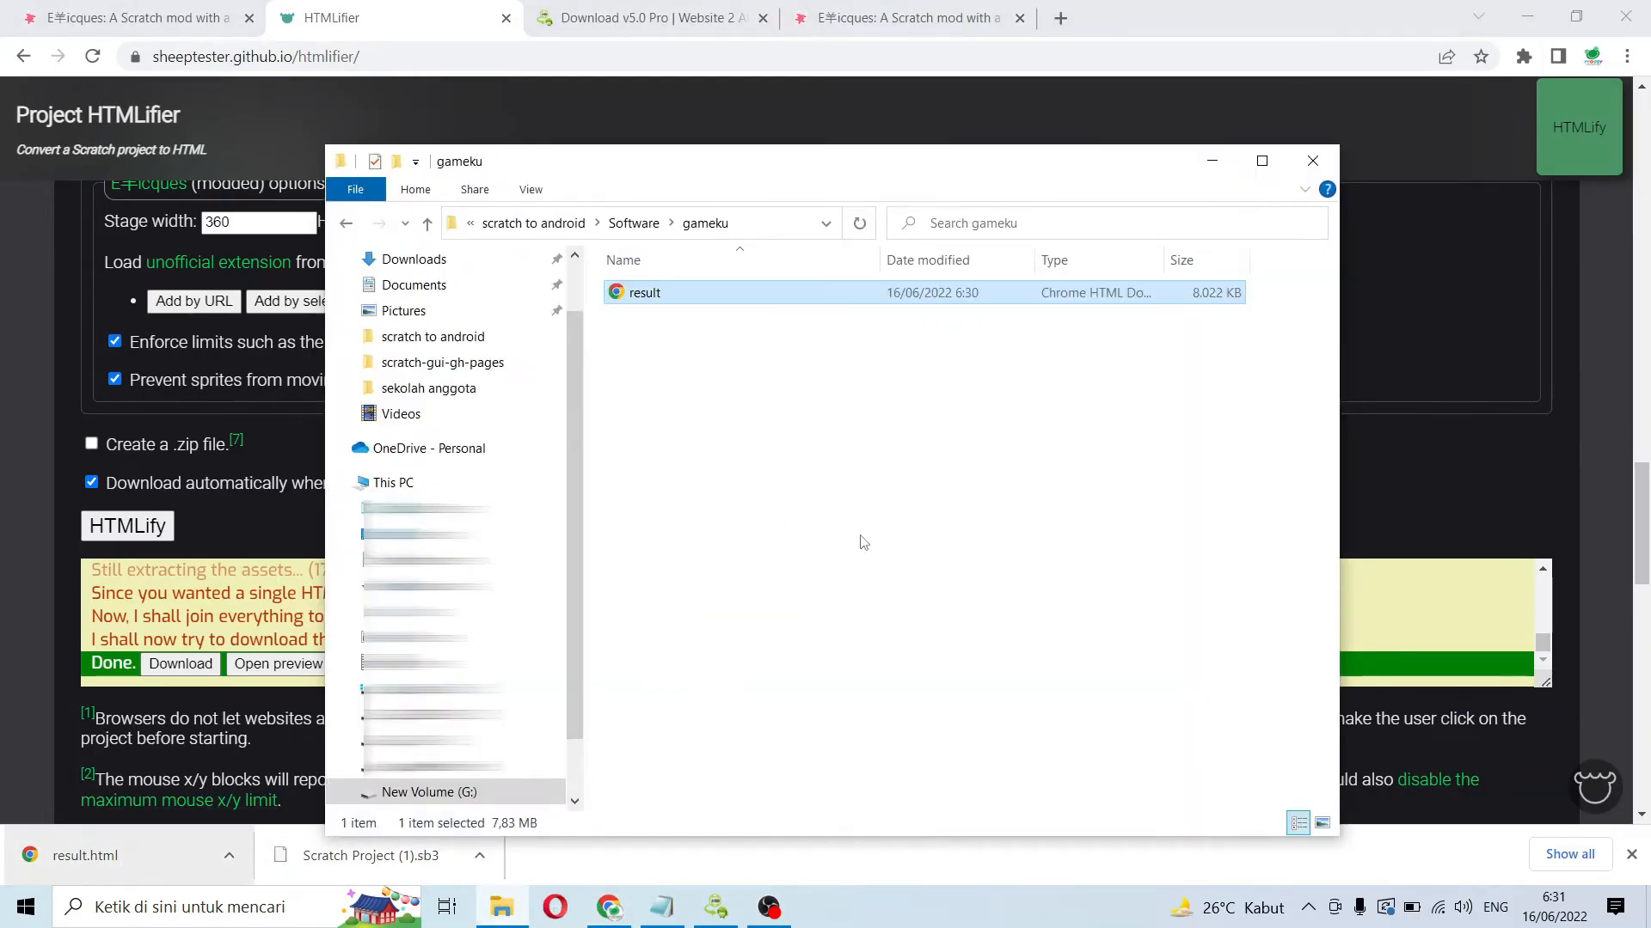
right_click(658, 298)
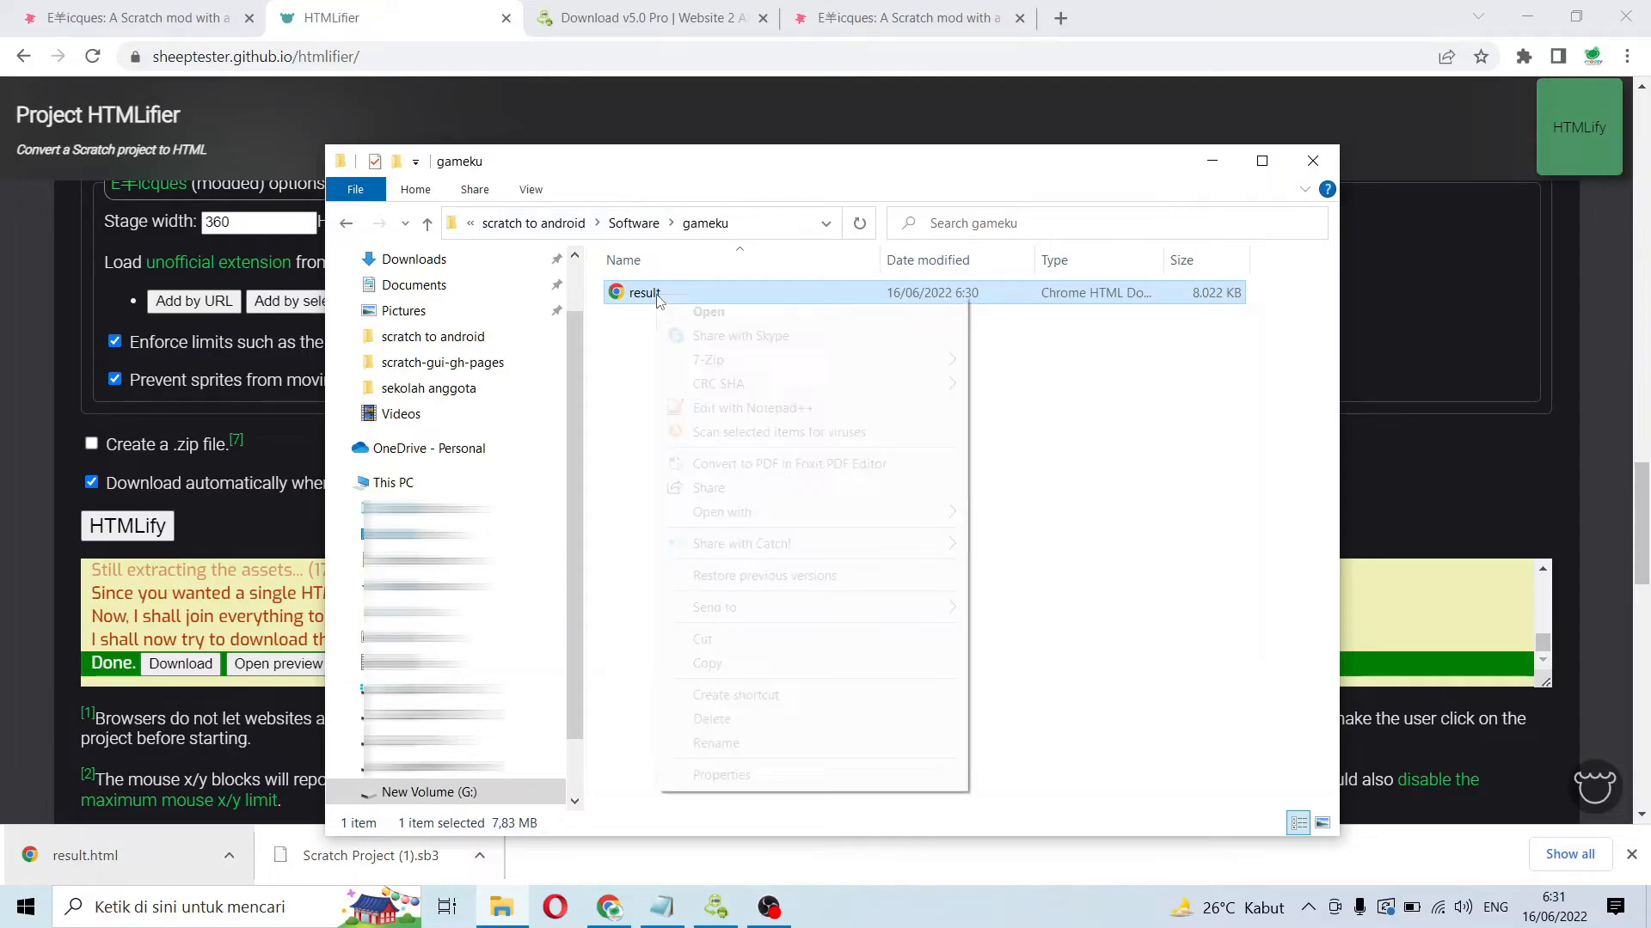
left_click(744, 741)
type("index")
key("Return")
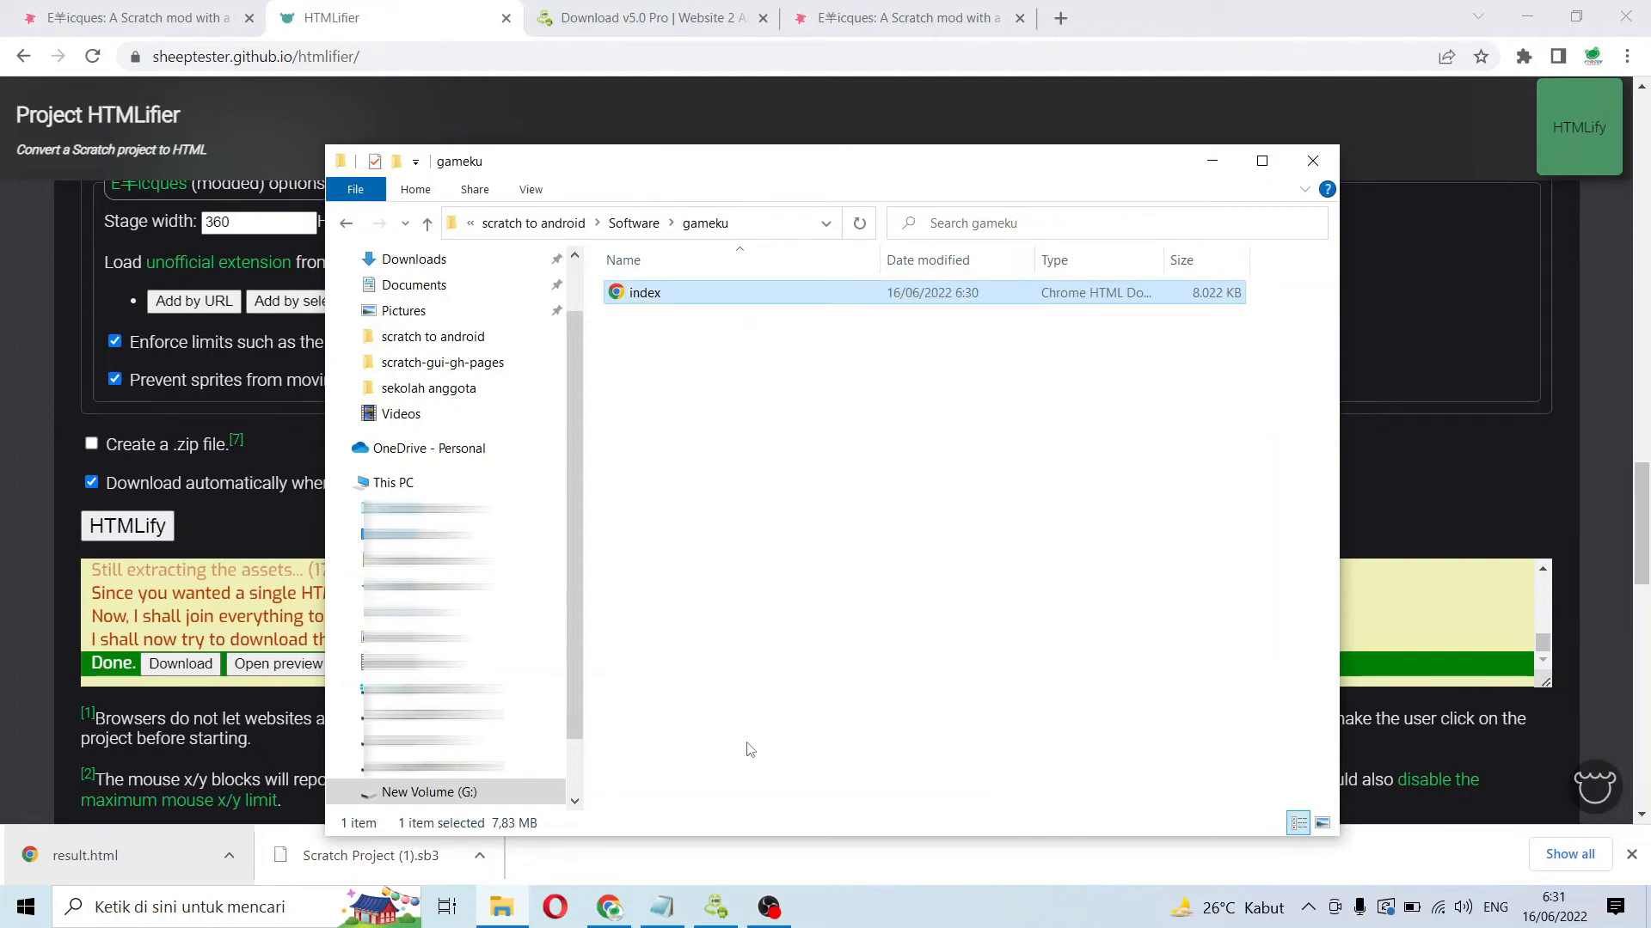
left_click(636, 224)
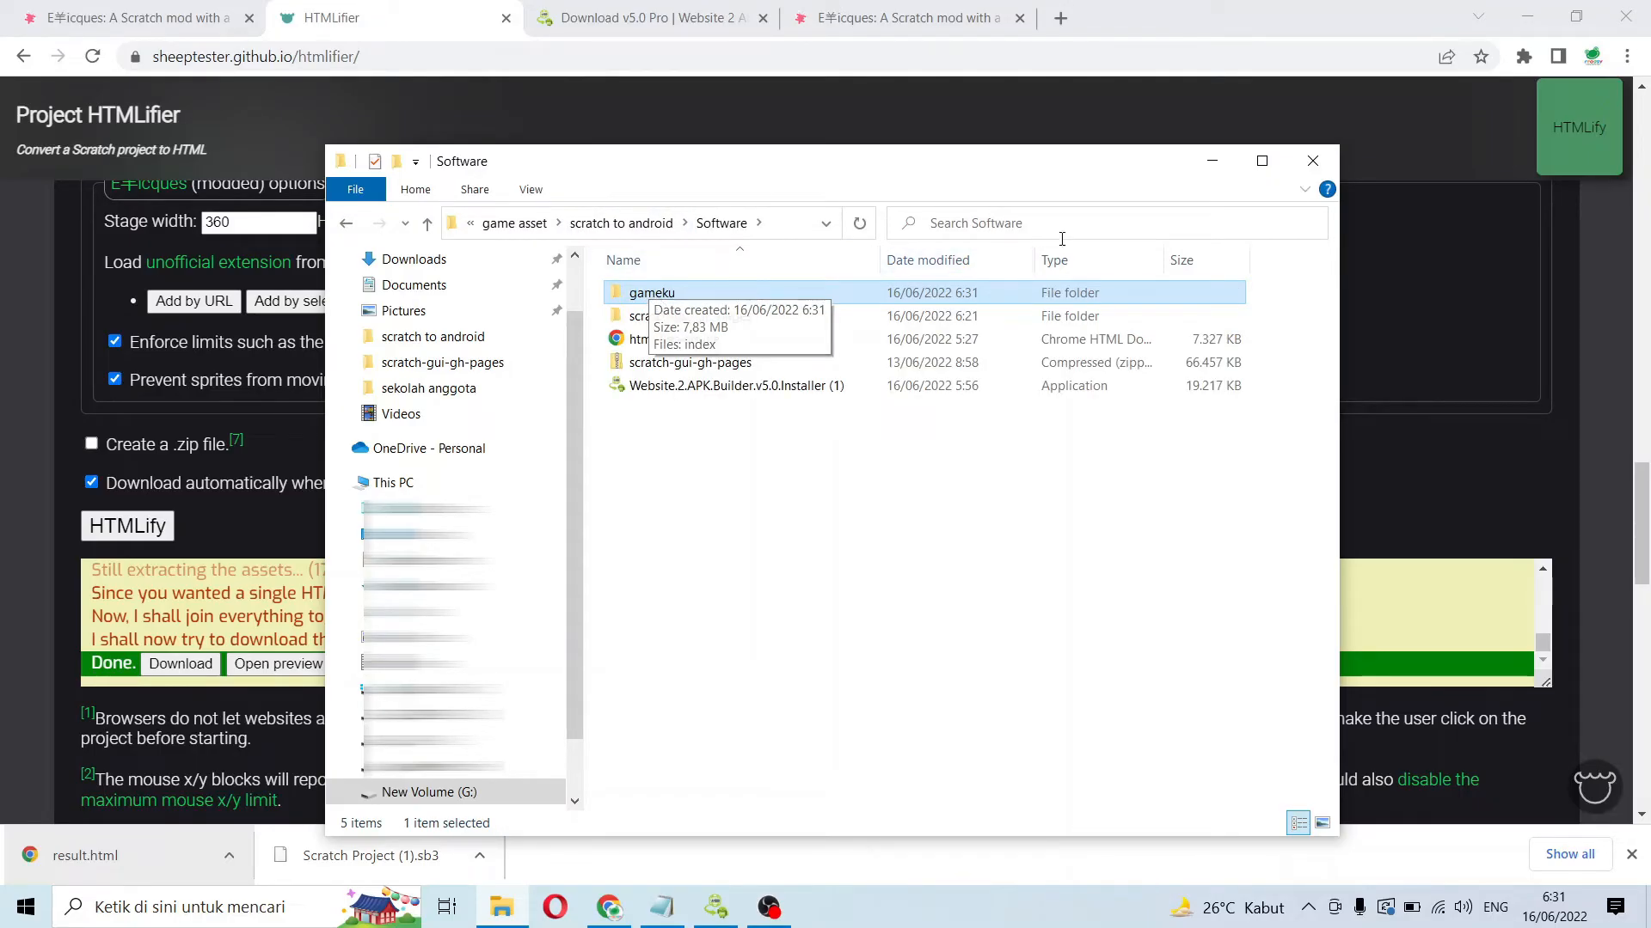
left_click(1211, 172)
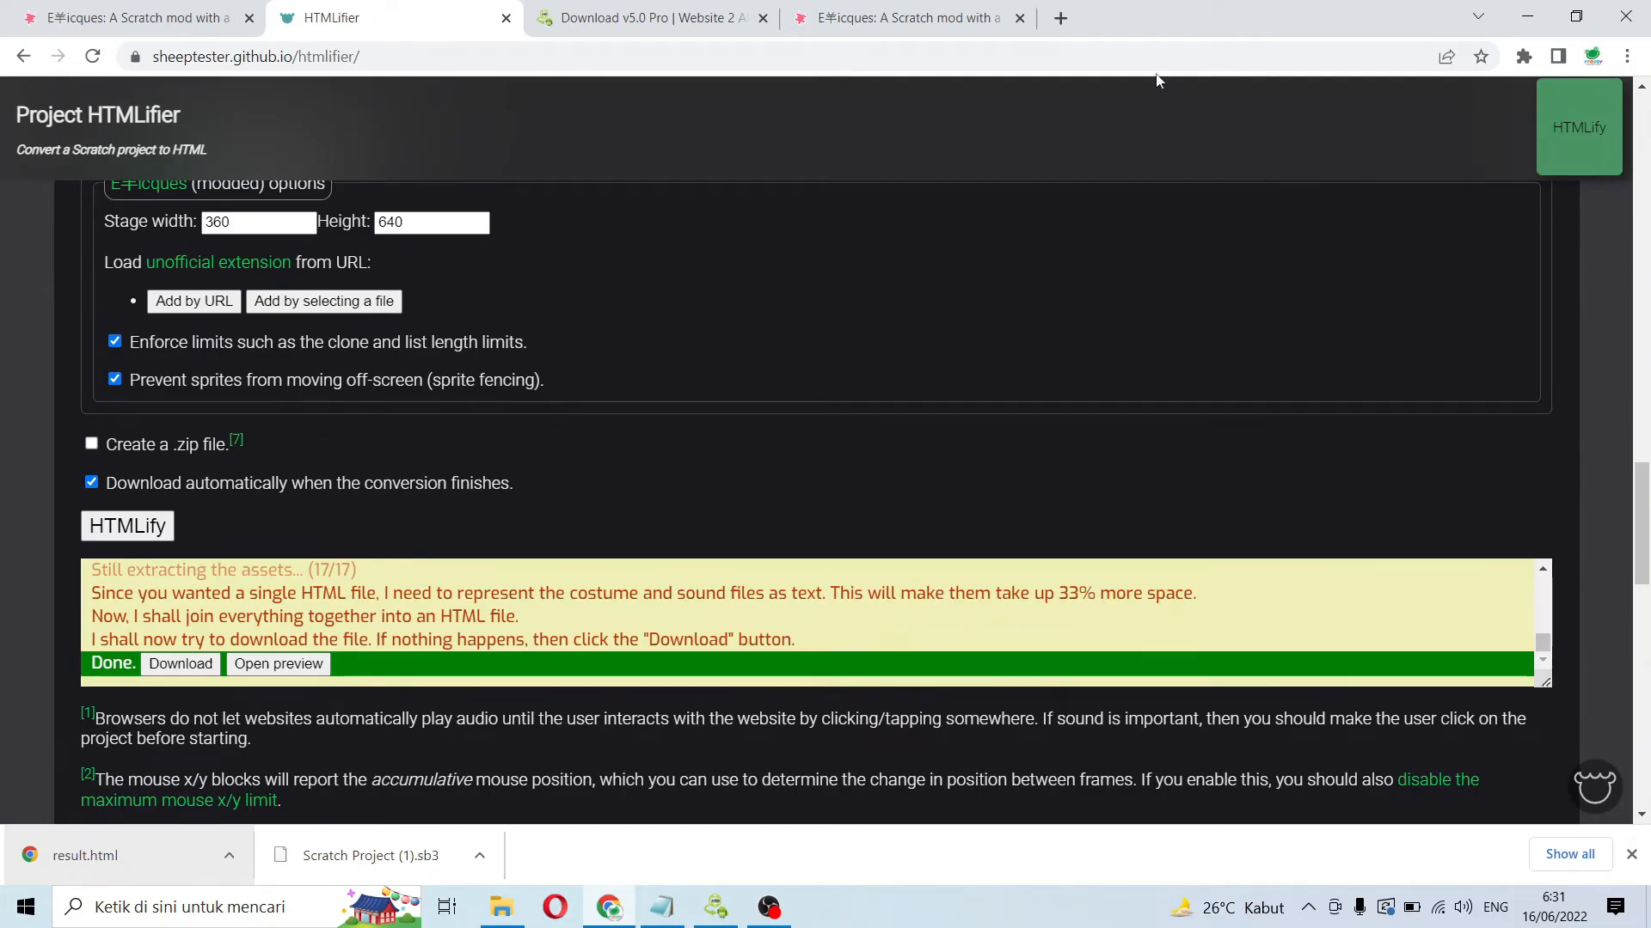
- Review the Website 2 APK Builder home and download pages and locate its v5.0 installer in the Software folder
left_click(662, 24)
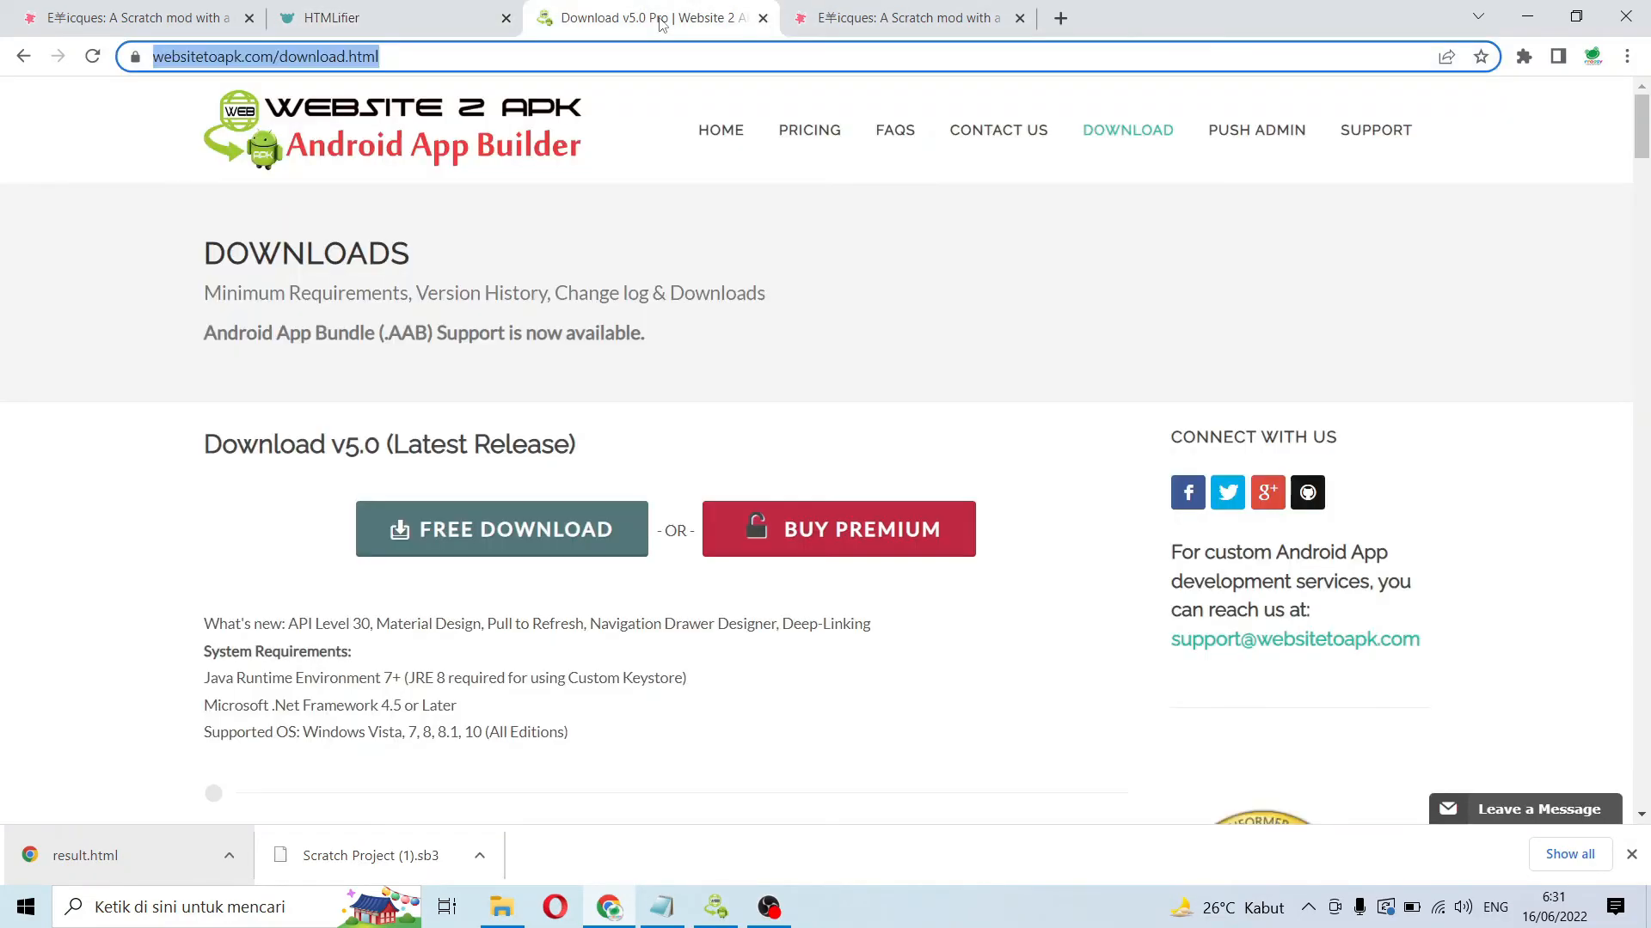
left_click(636, 146)
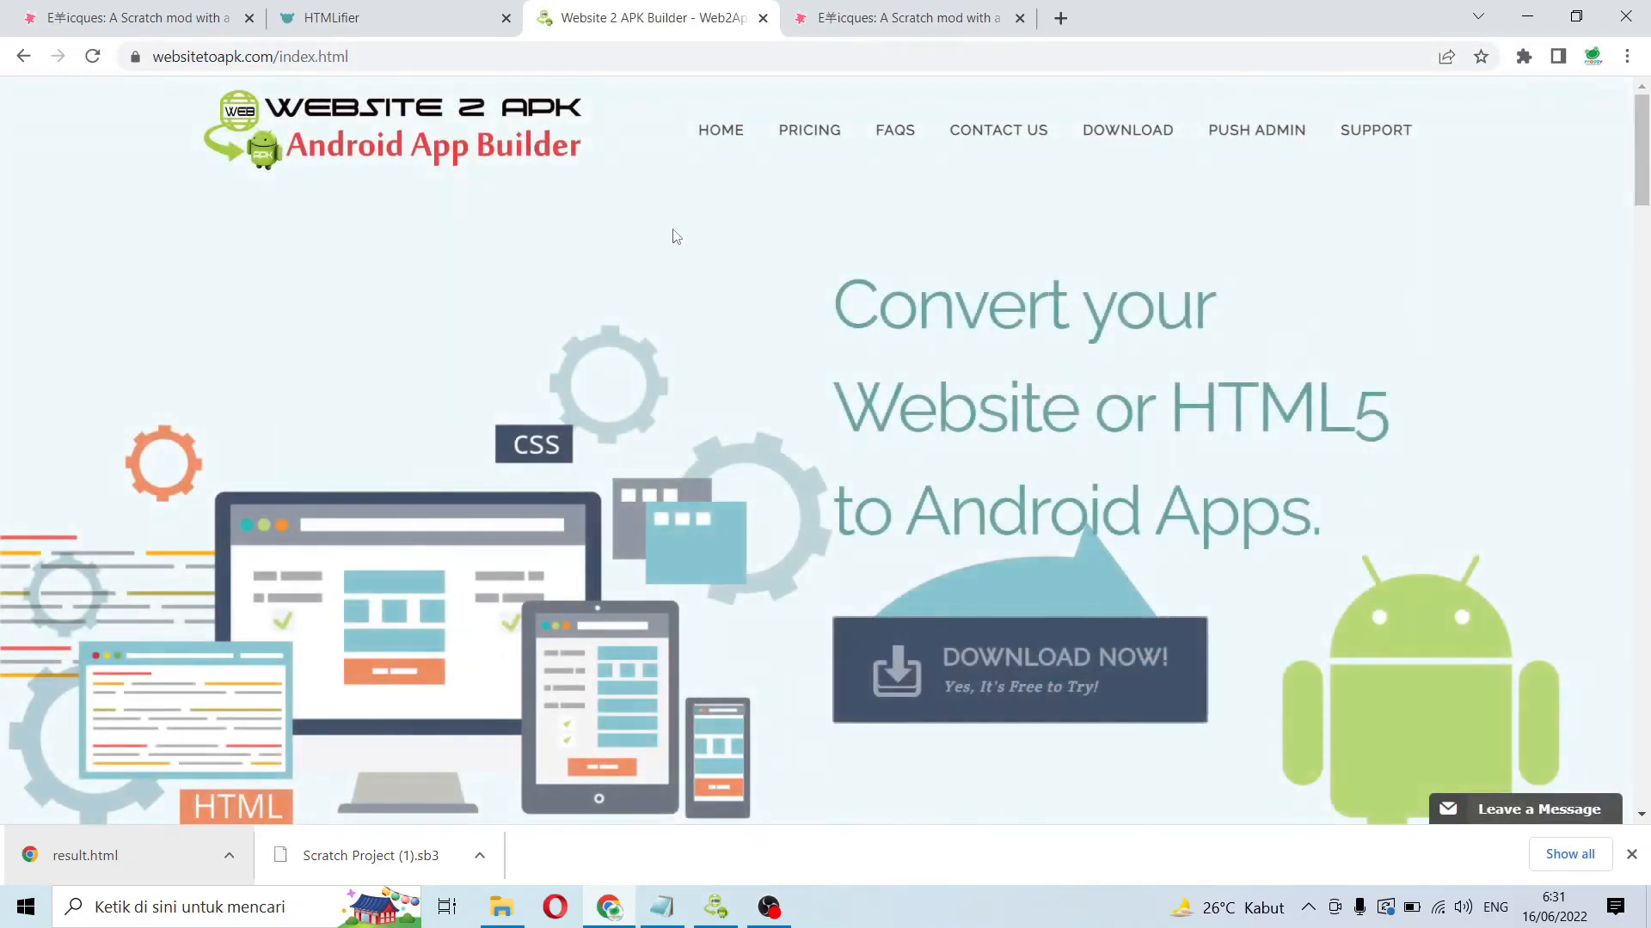
left_click(997, 660)
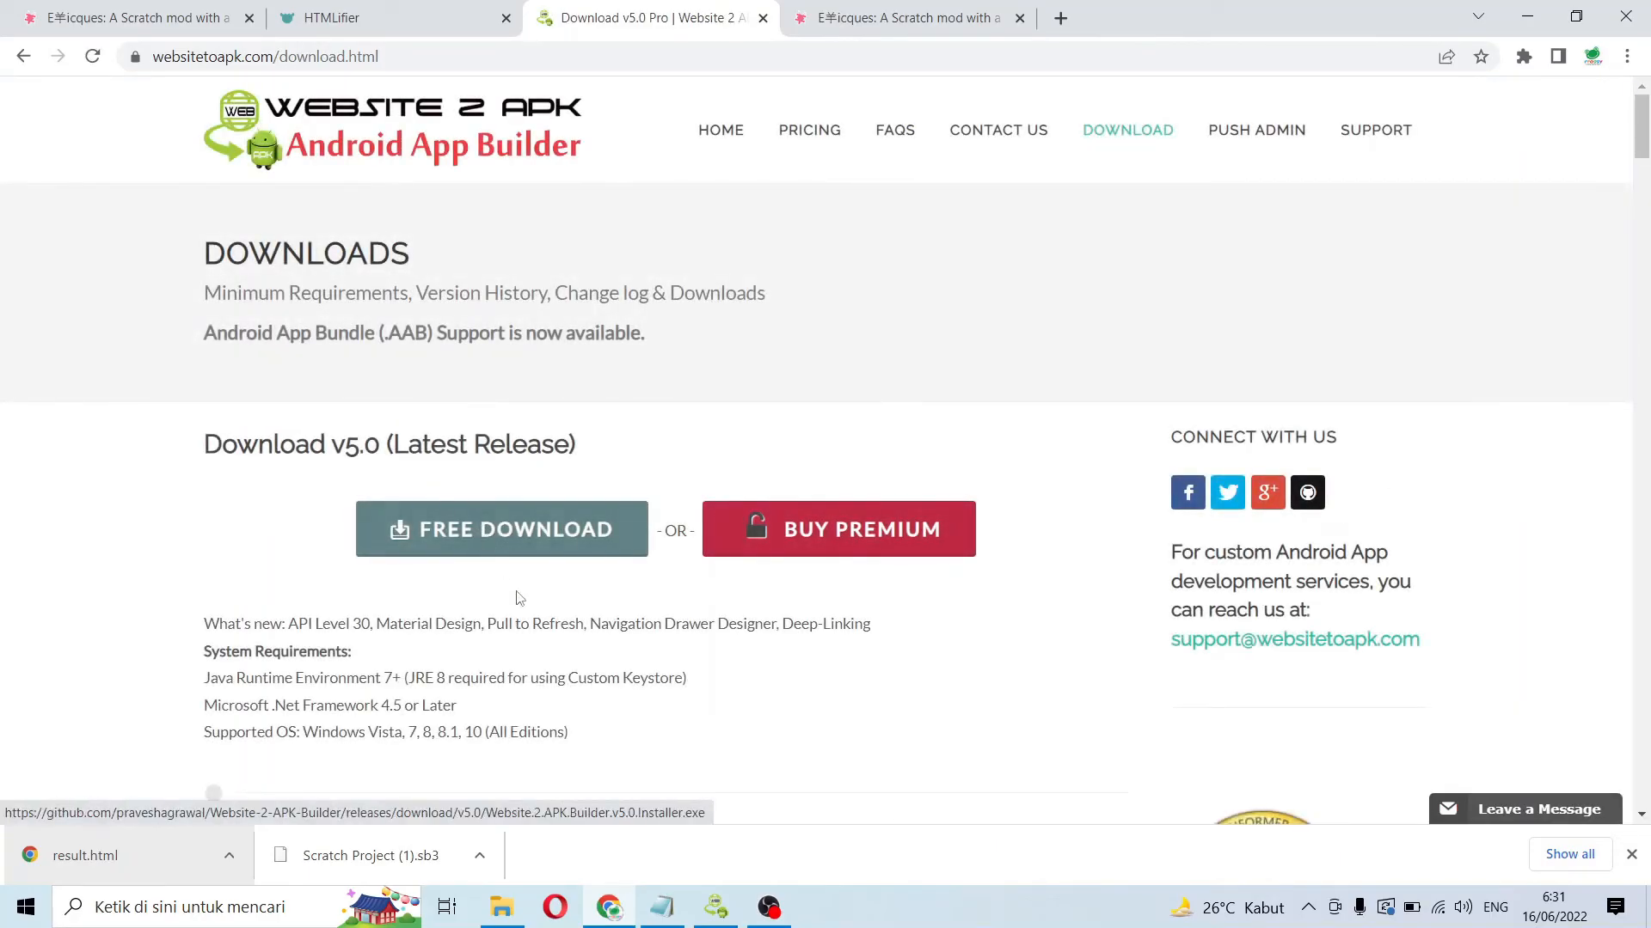
left_click(508, 910)
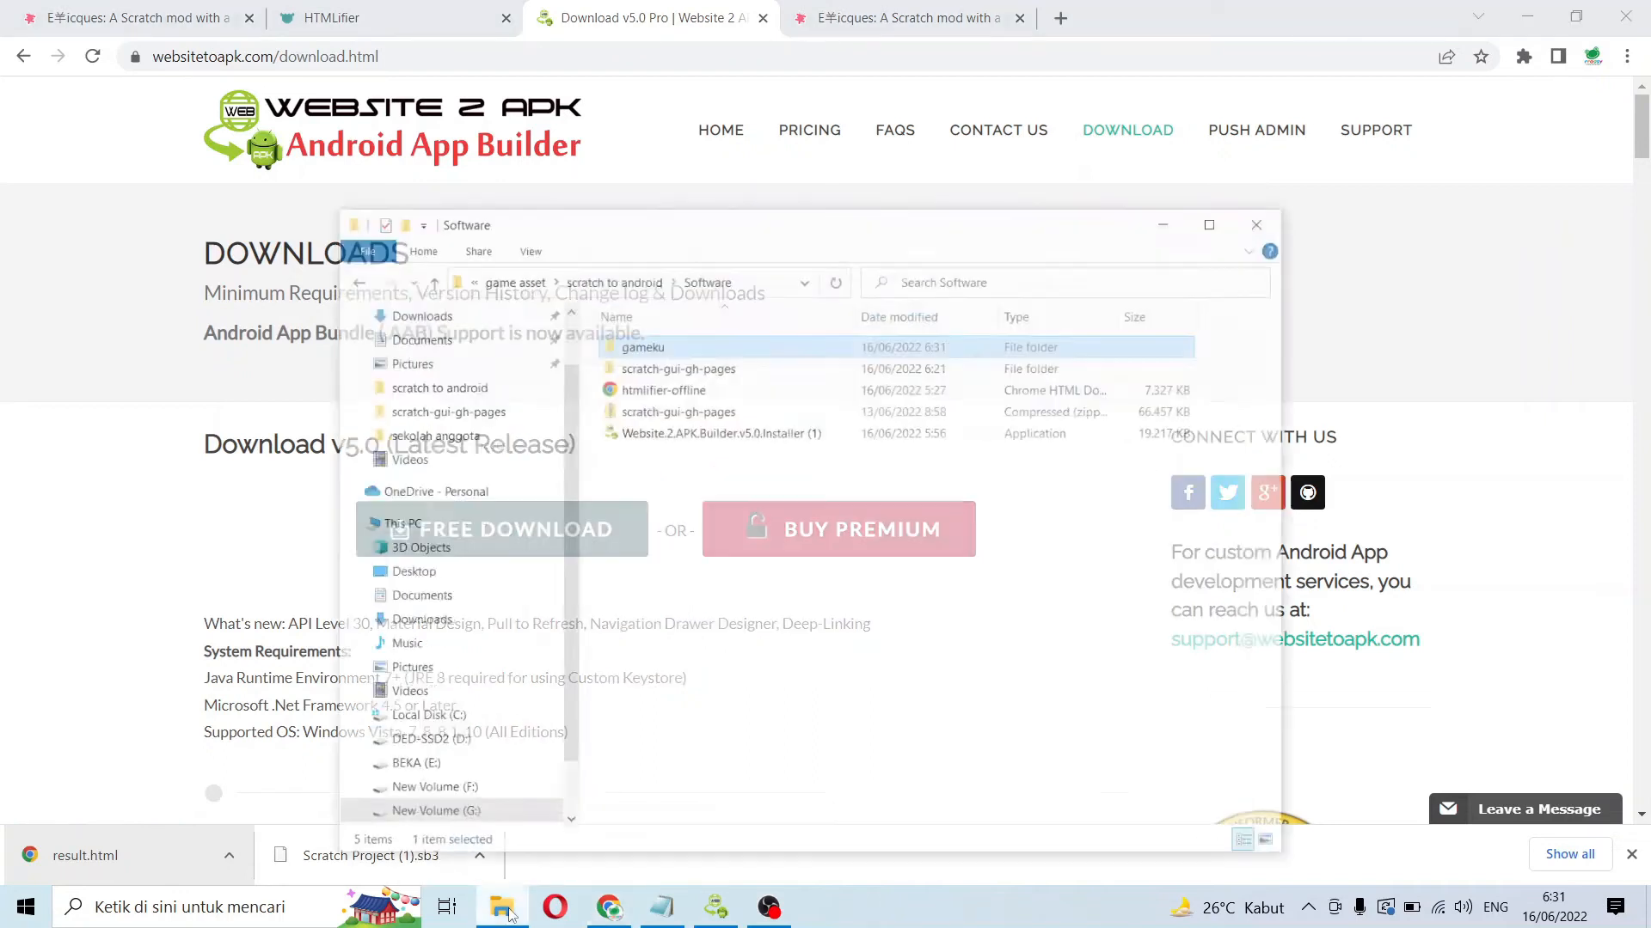
left_click(680, 394)
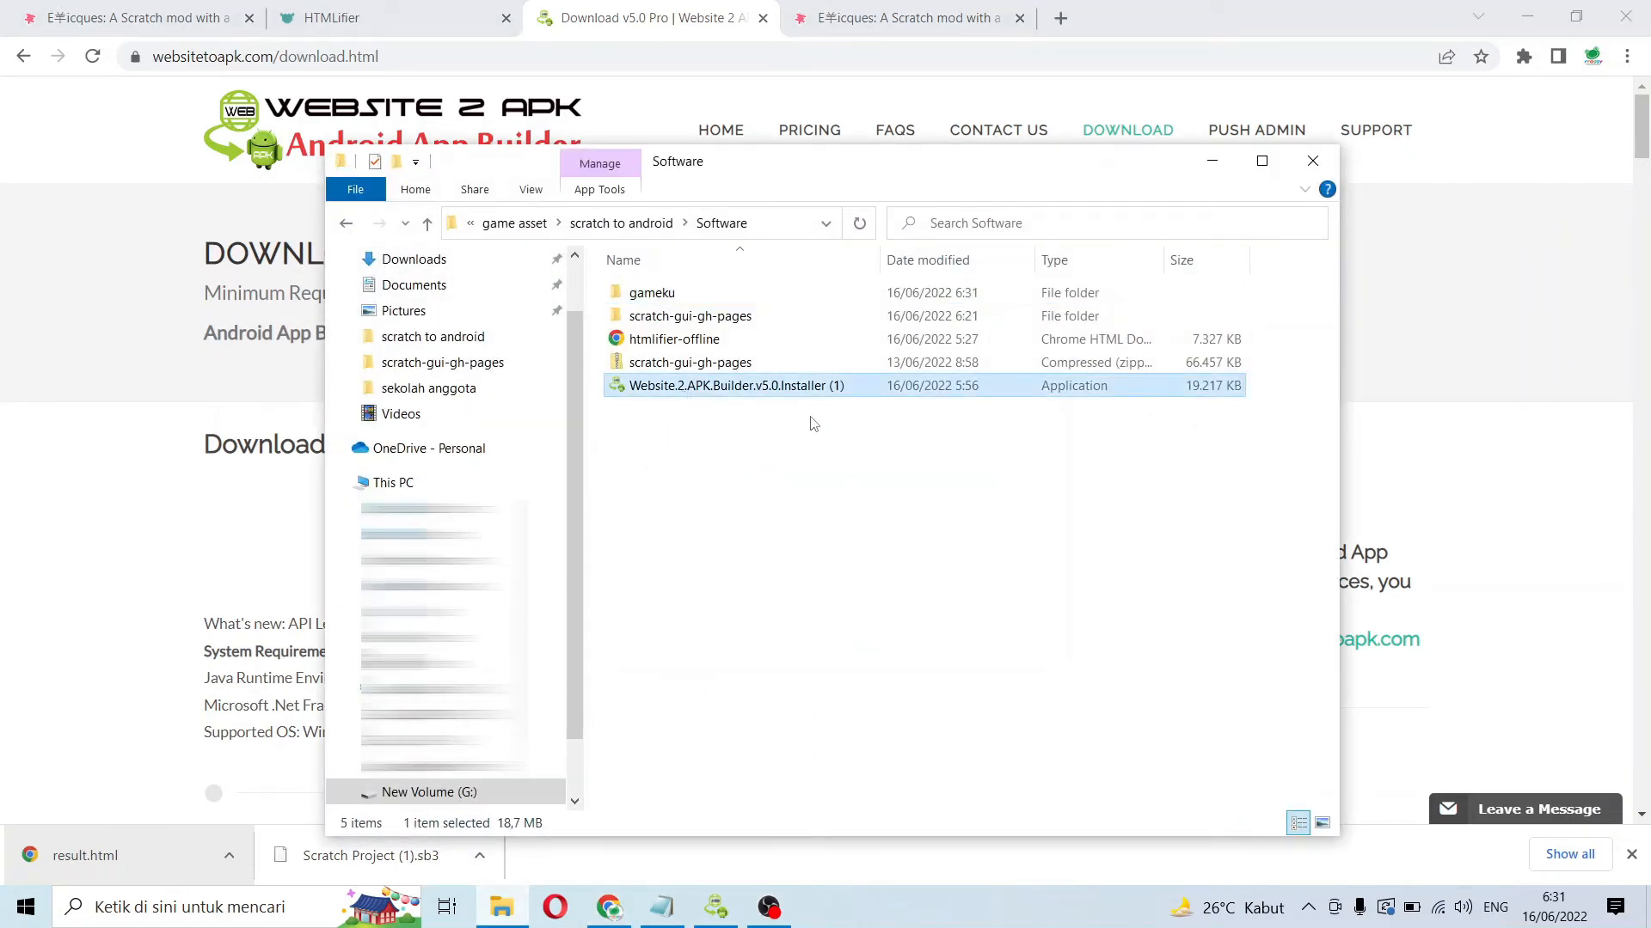
left_click(1212, 163)
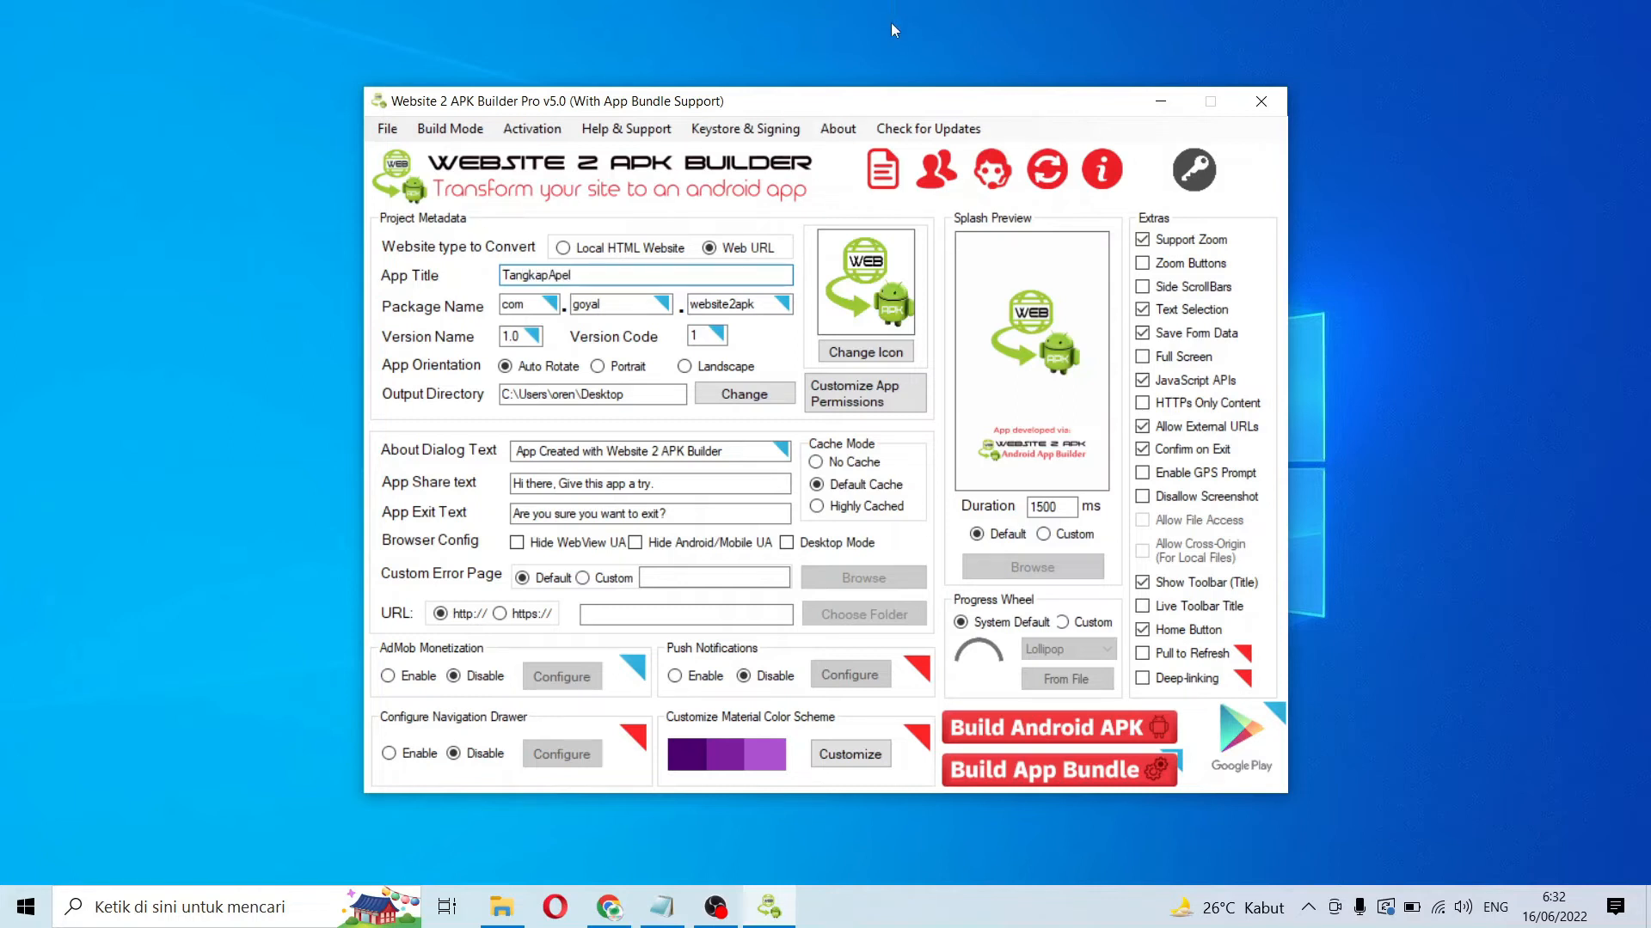
- In Website 2 APK Builder, set the website type to Local HTML Website and the app orientation to Portrait
left_click(563, 251)
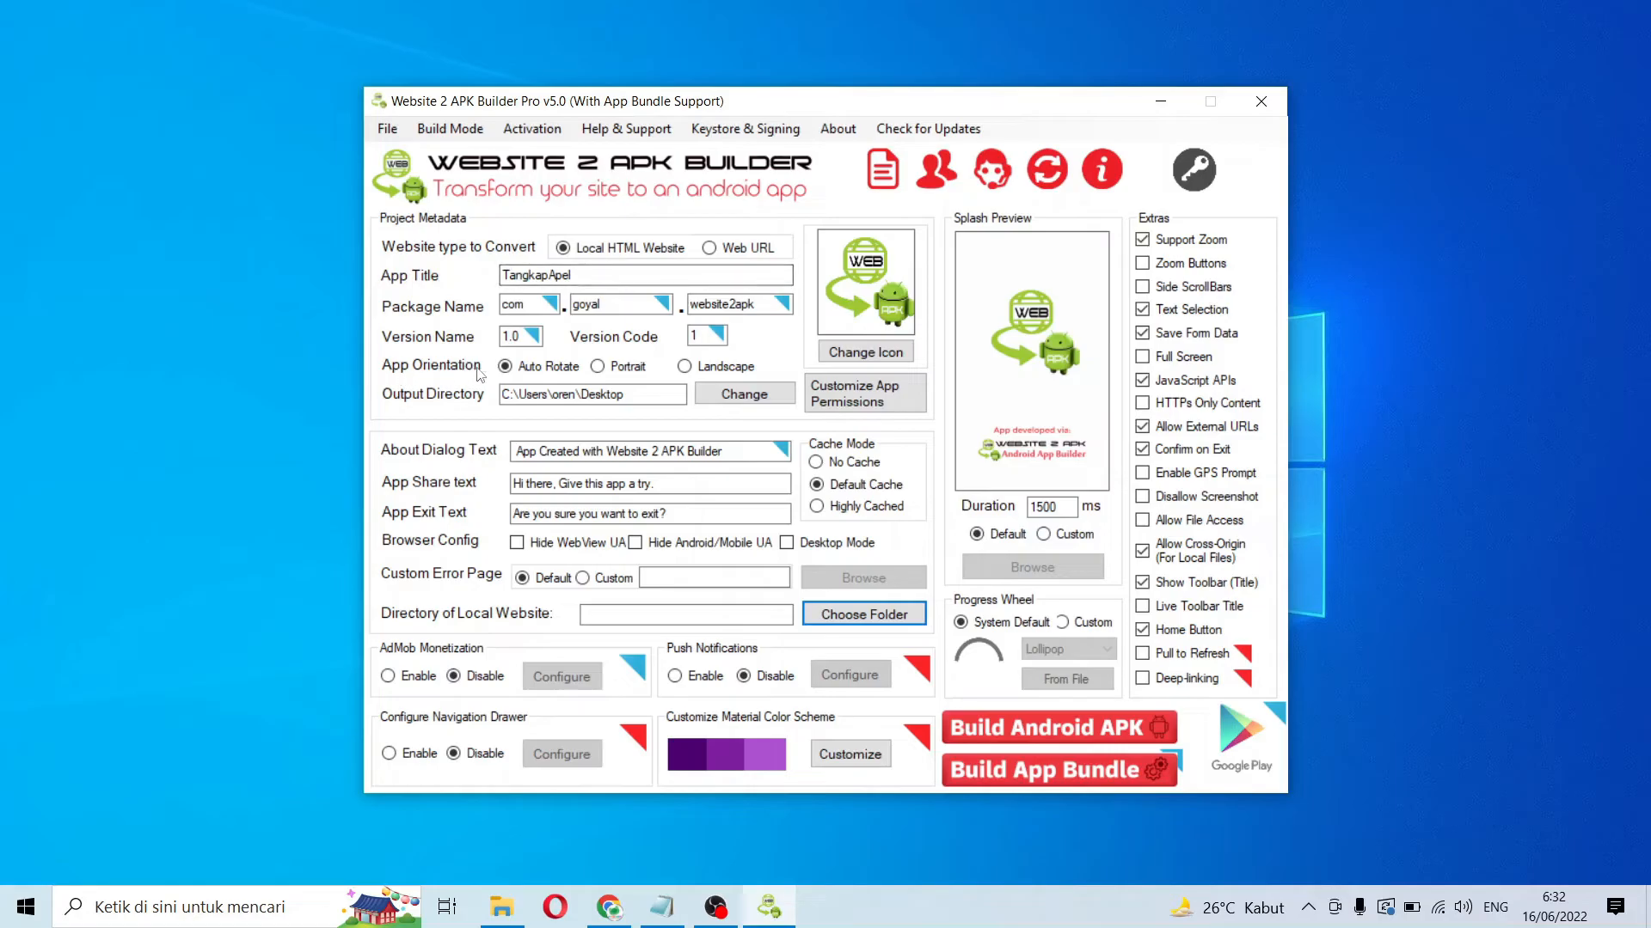
left_click(602, 368)
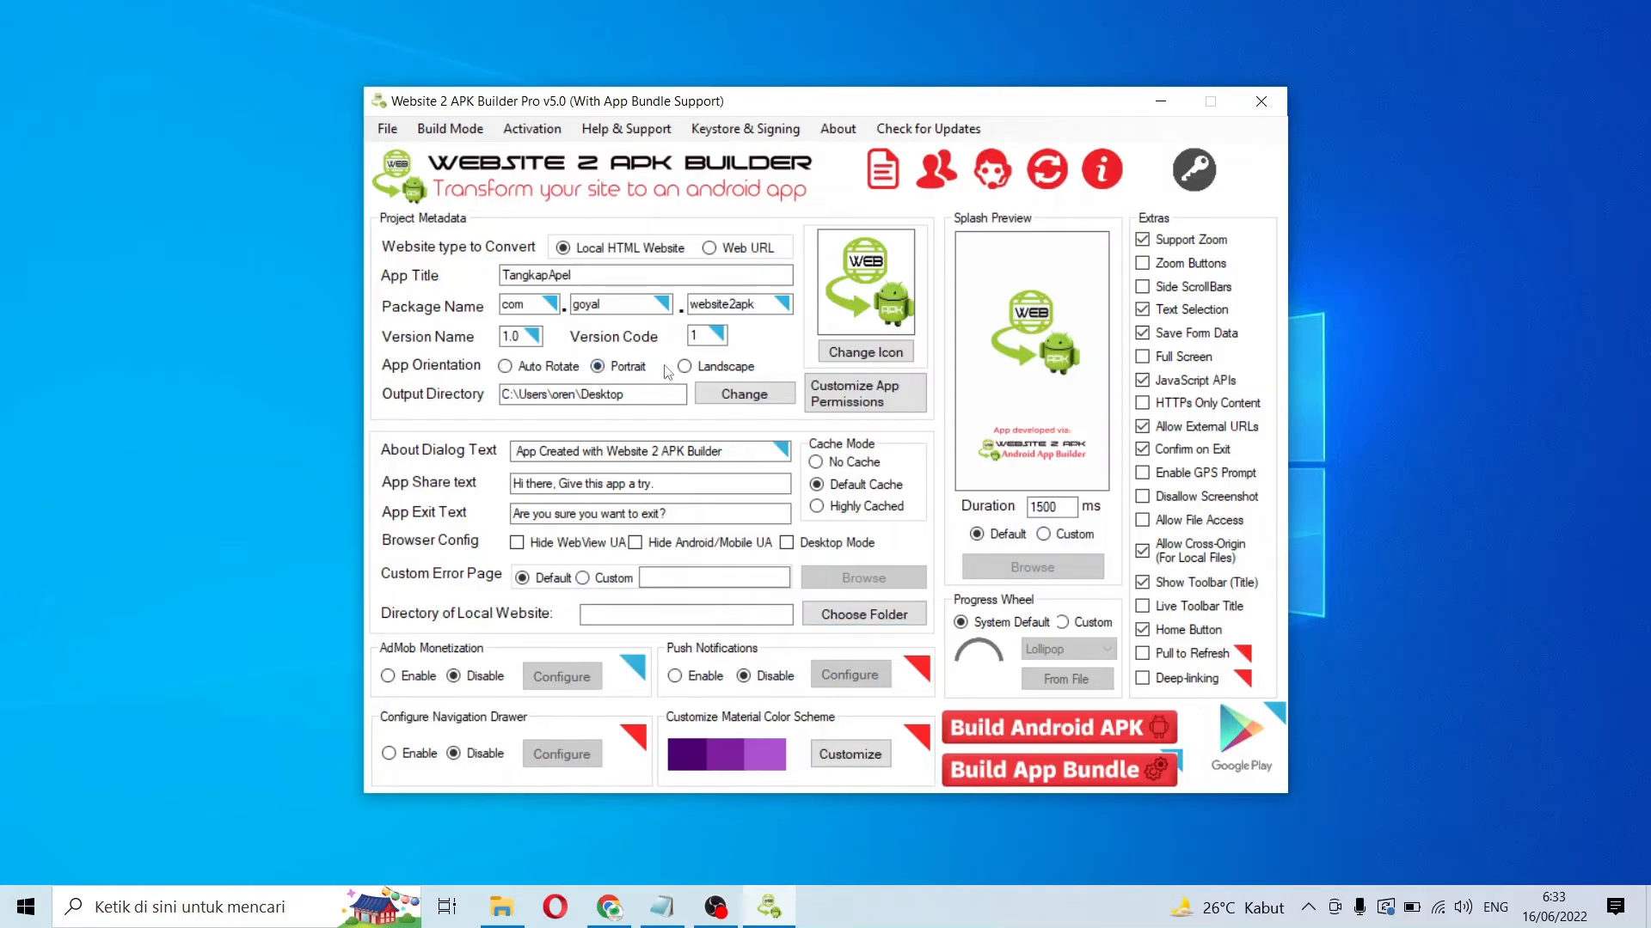
- Set the app's output directory to the Software folder inside G:\game asset\scratch to android
left_click(739, 397)
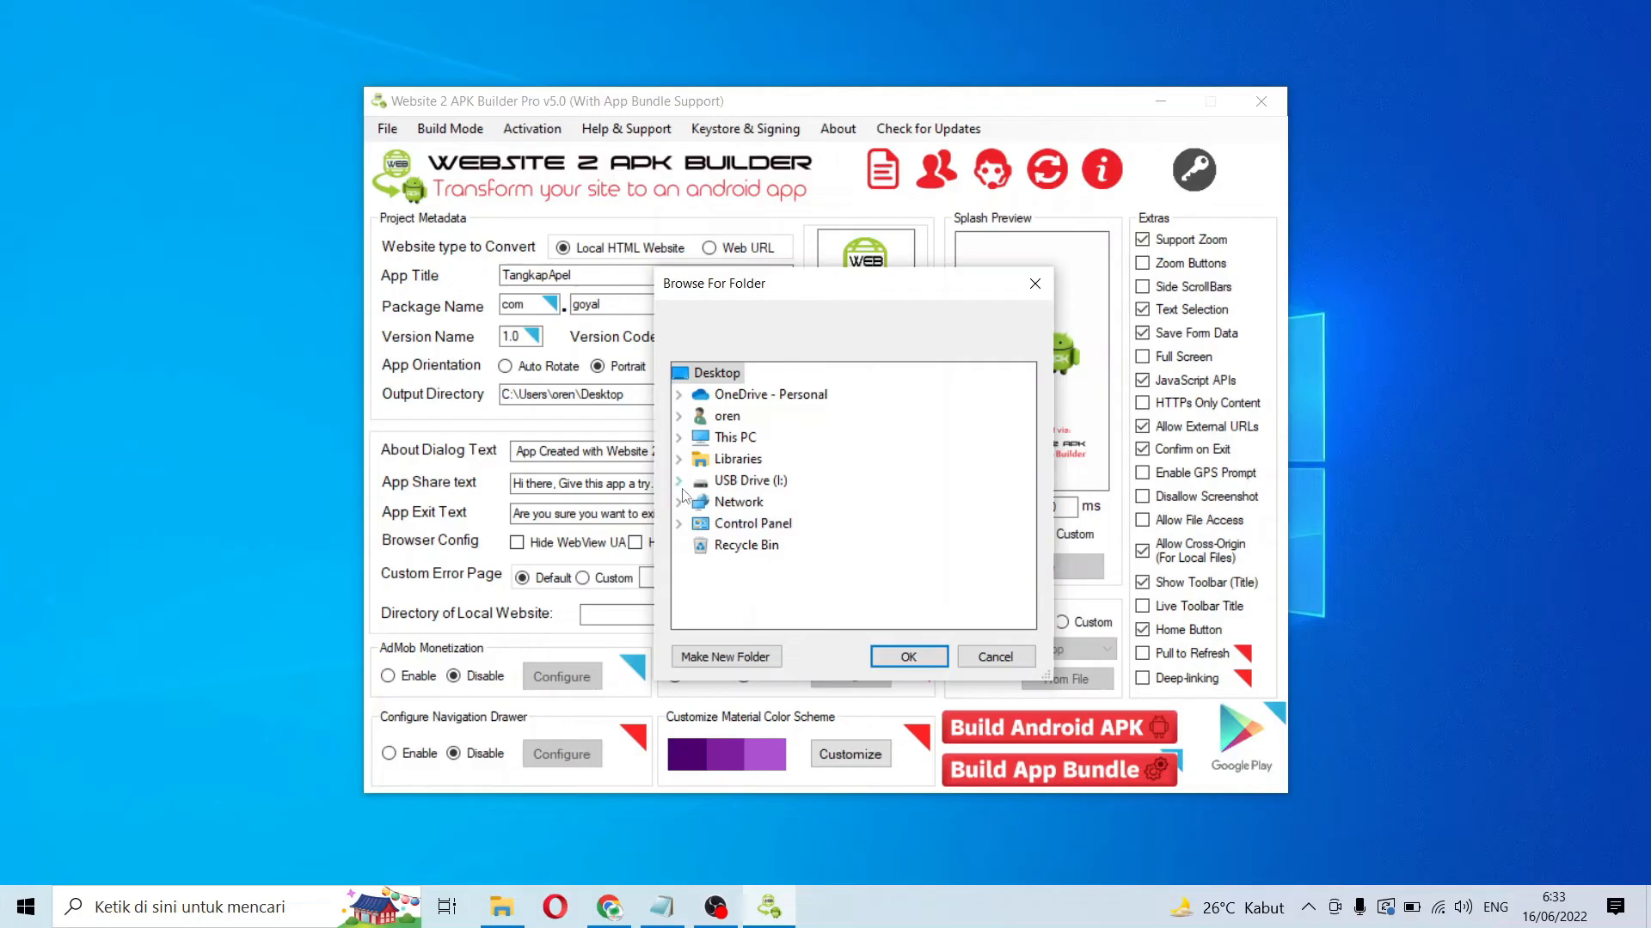
left_click(679, 438)
scroll(877, 494, "down", 3)
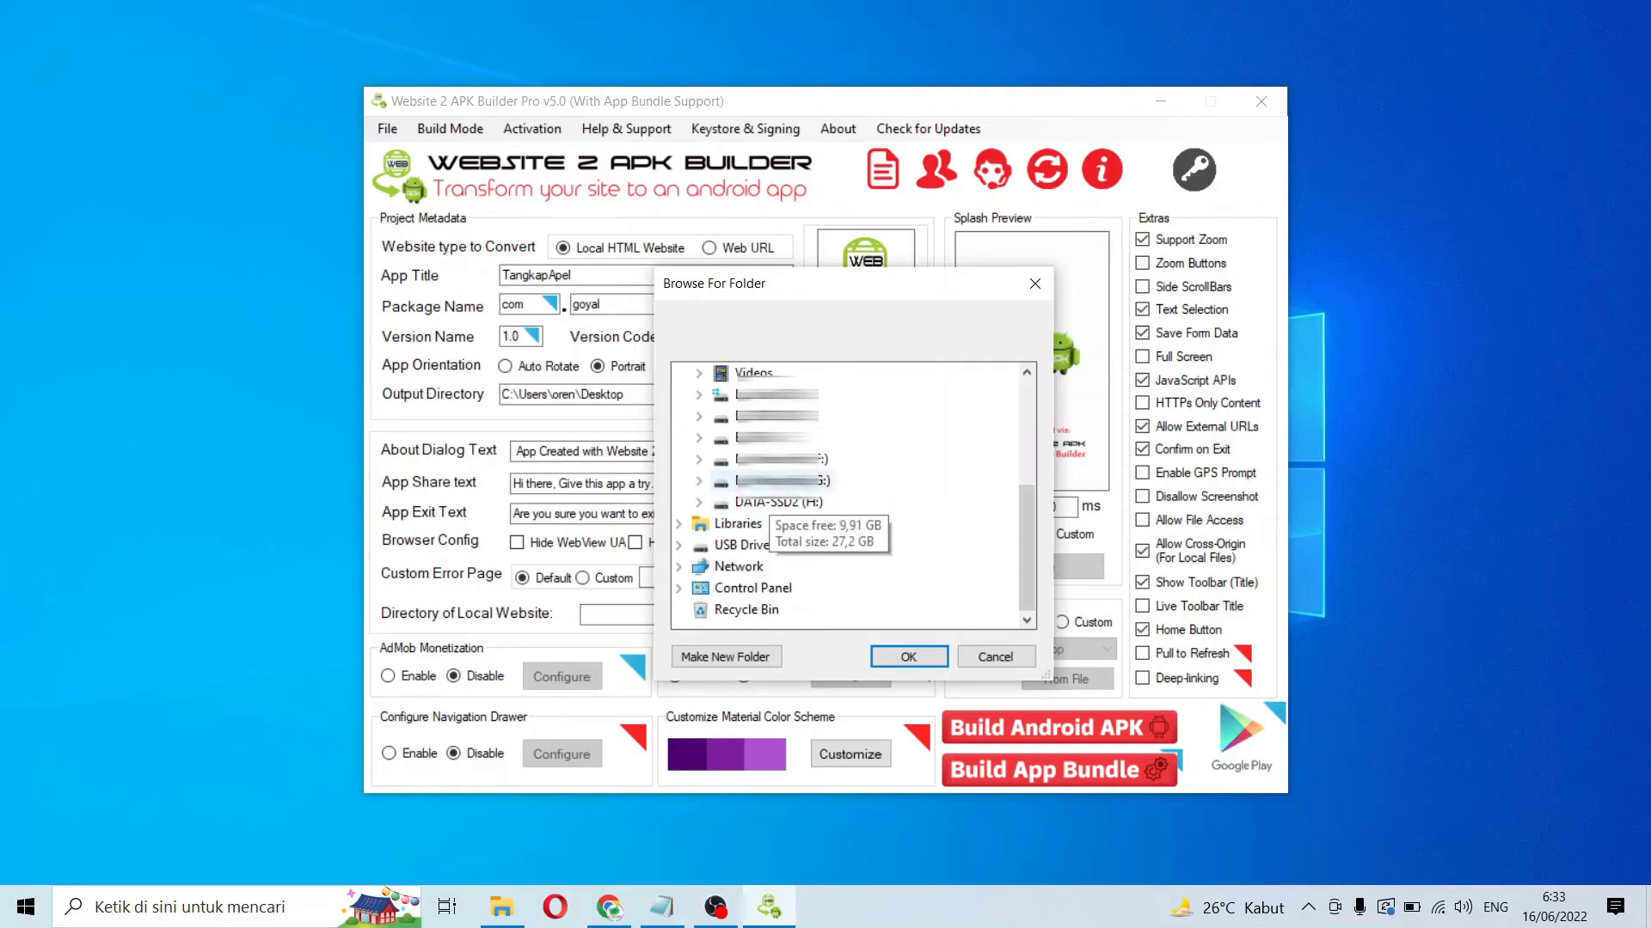
double_click(778, 480)
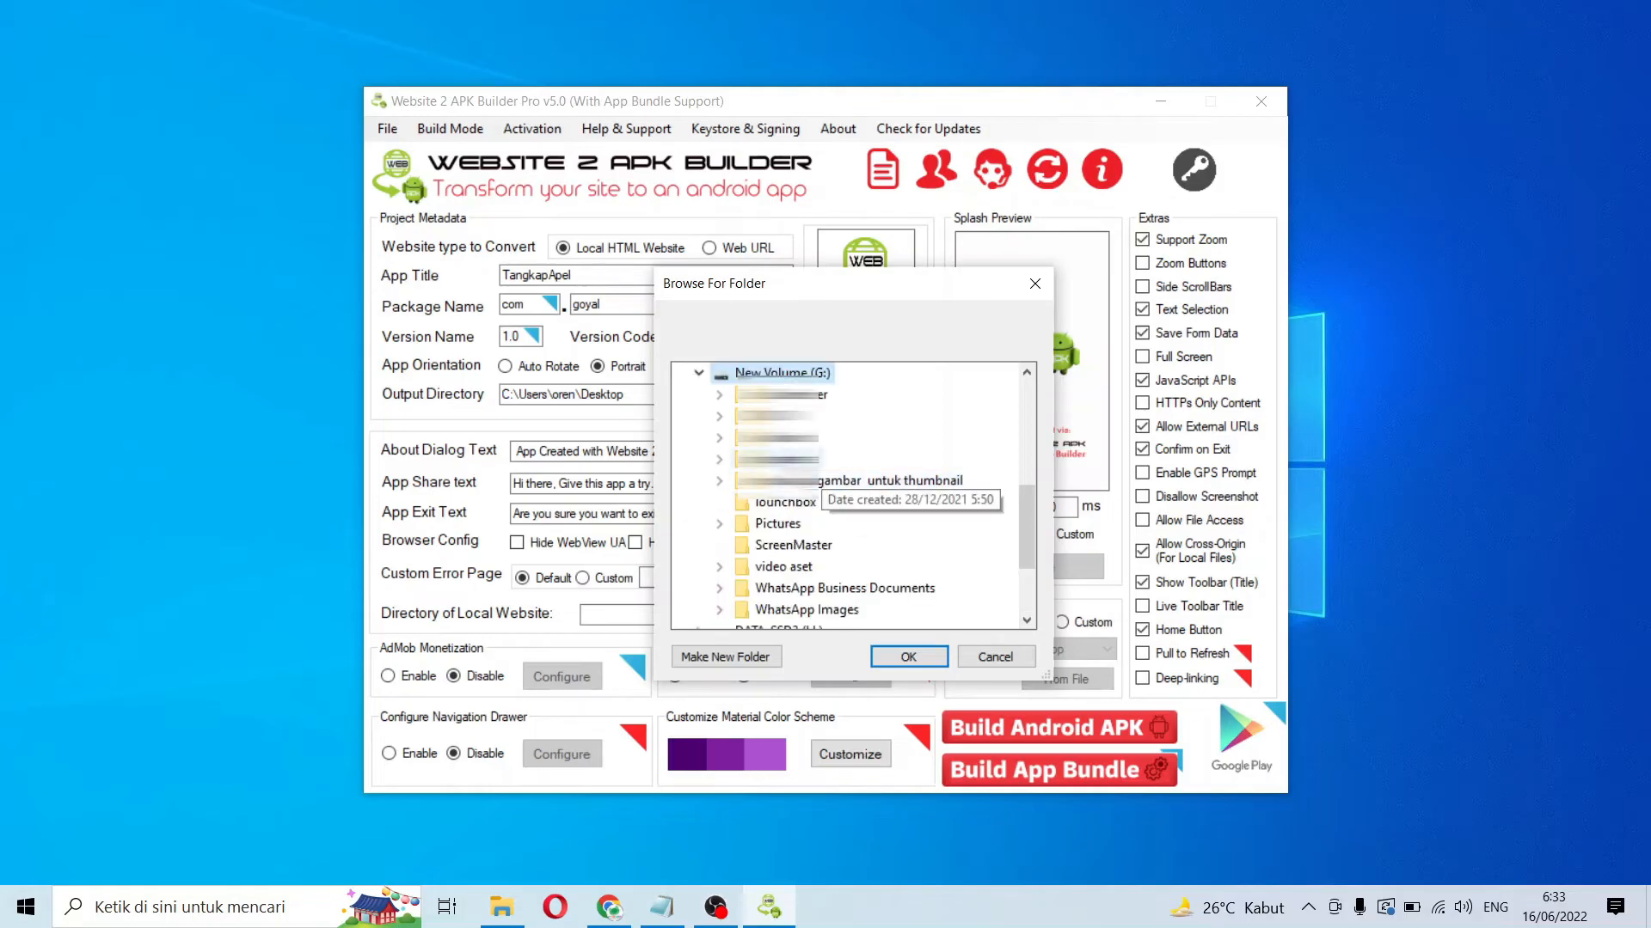
double_click(804, 462)
scroll(856, 576, "down", 1)
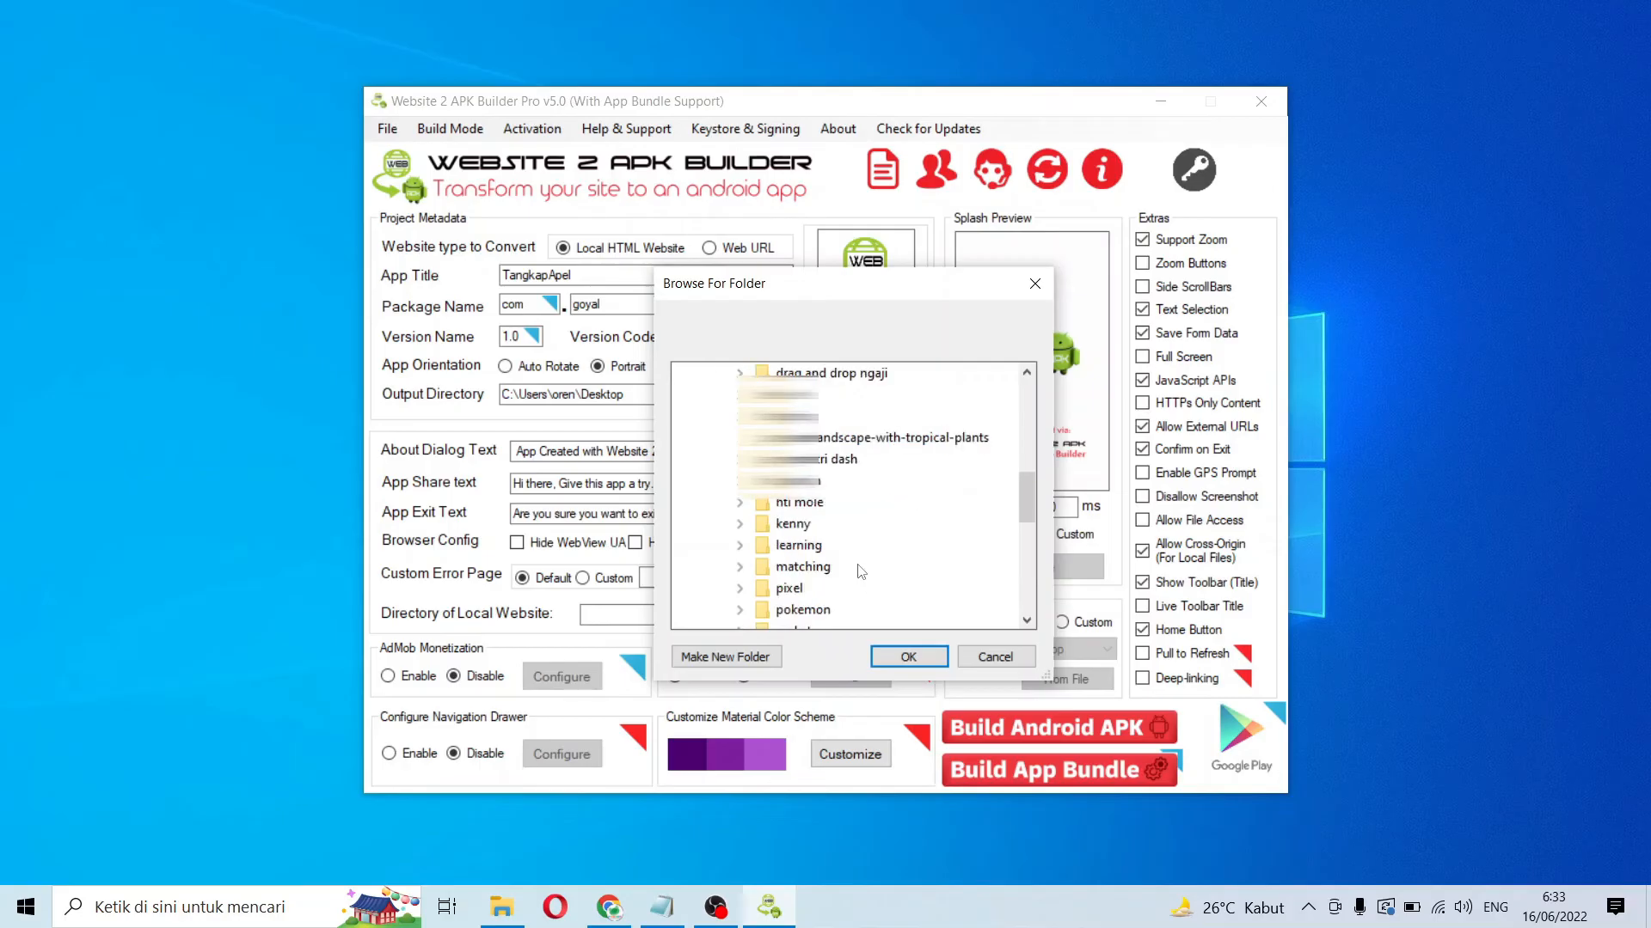
scroll(859, 566, "down", 2)
left_click(740, 523)
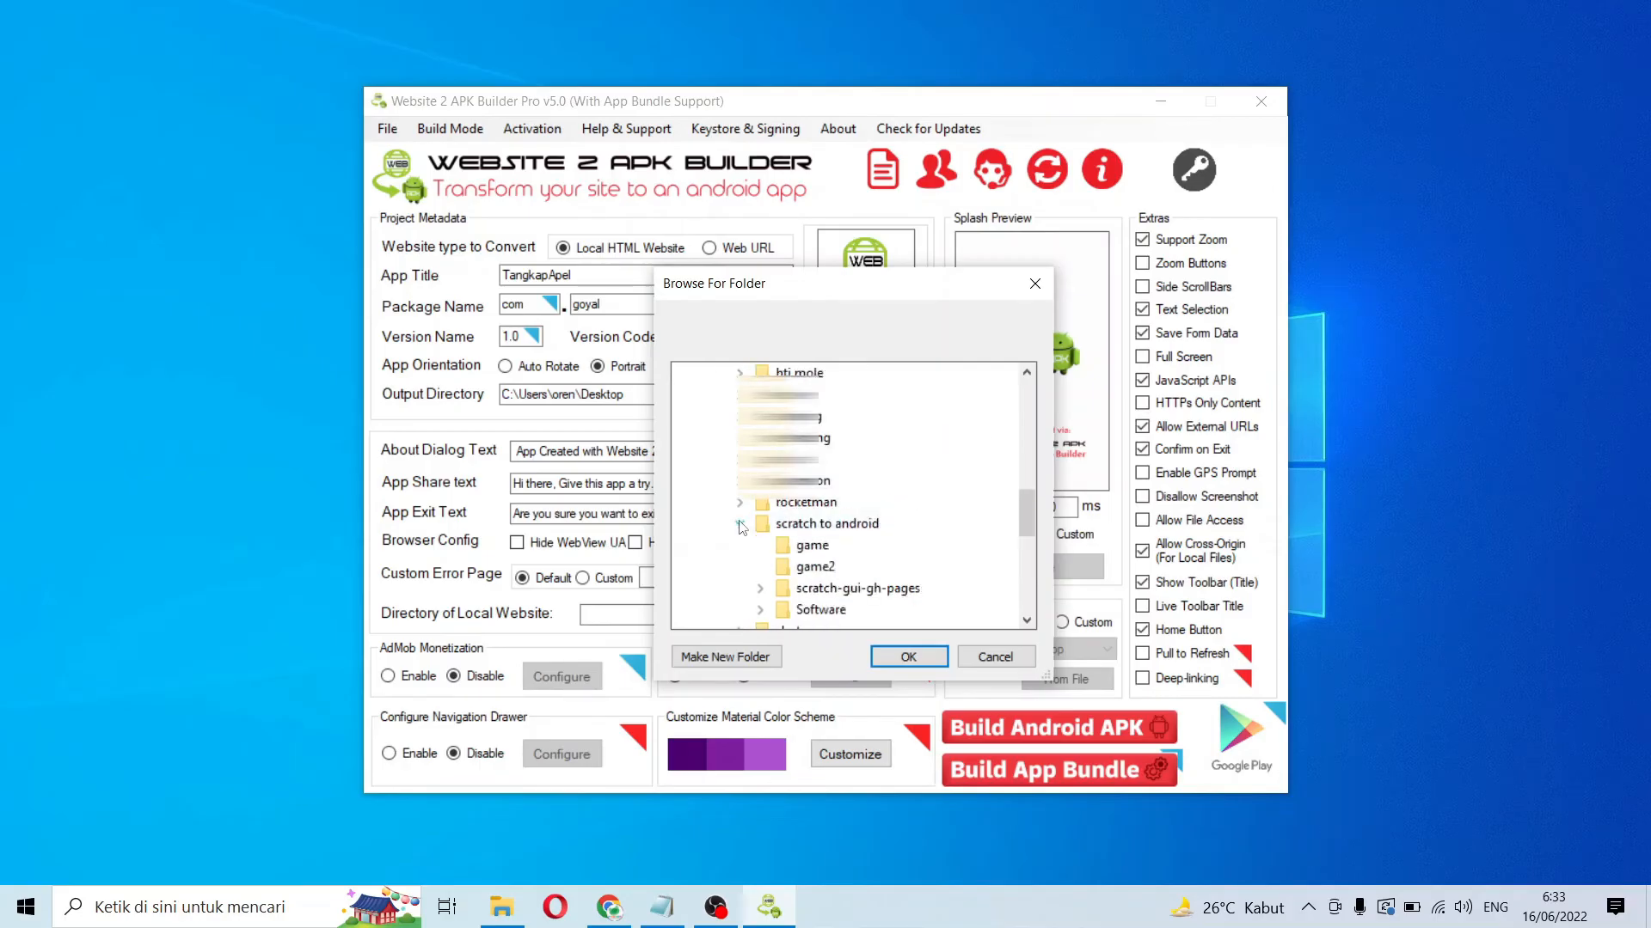
scroll(911, 540, "down", 1)
double_click(821, 545)
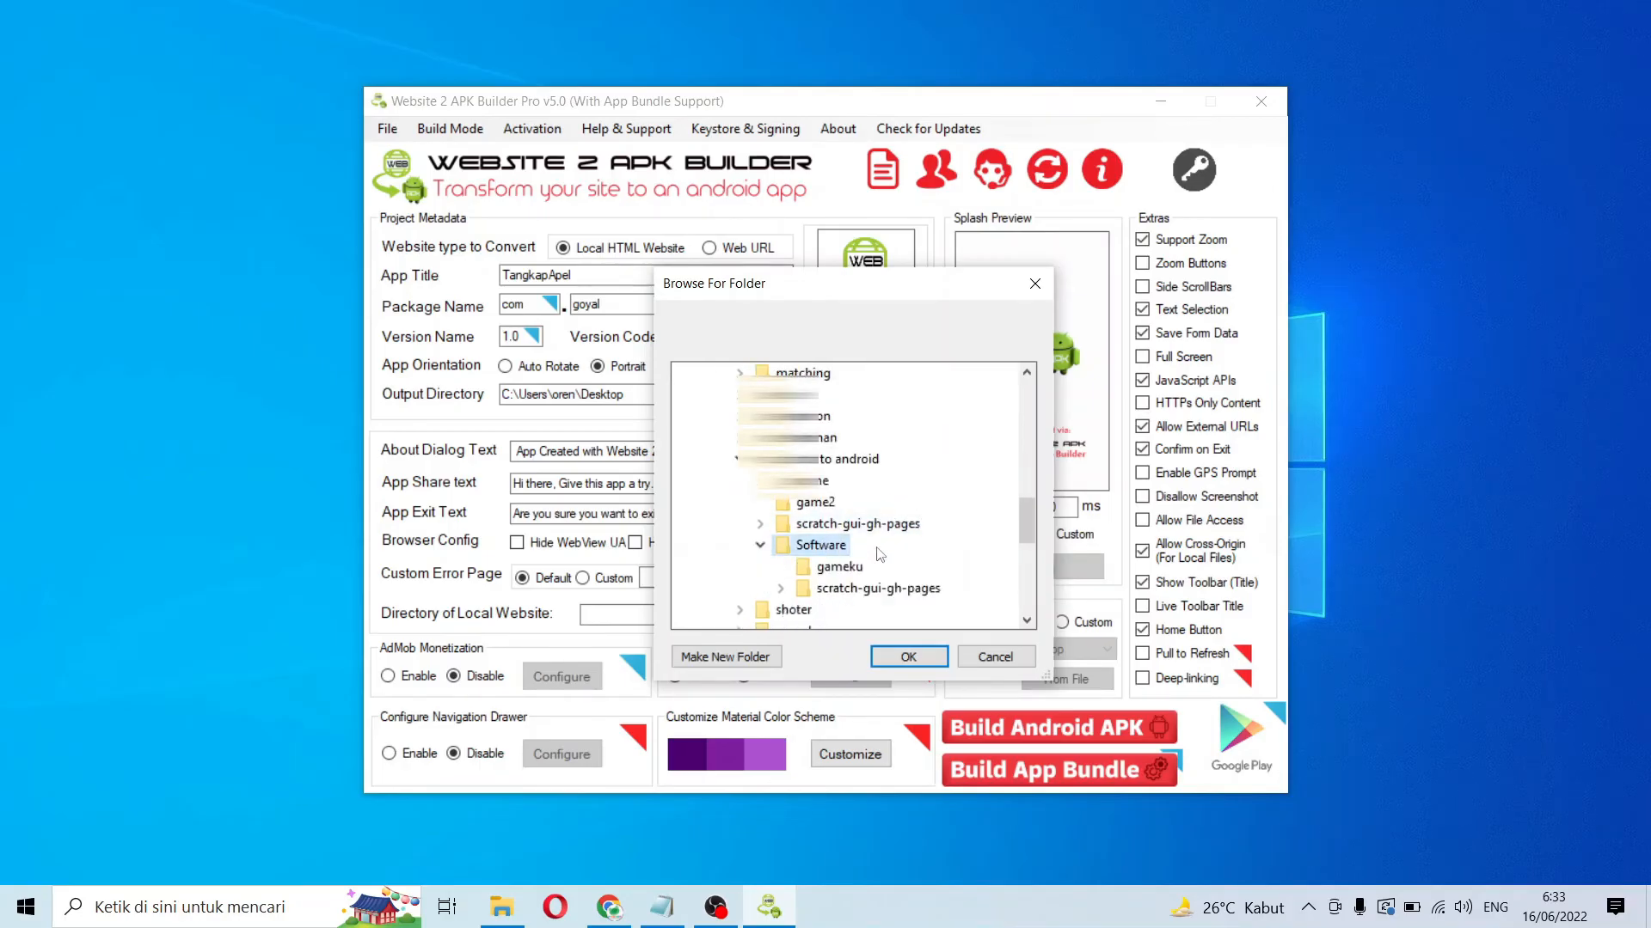
left_click(908, 657)
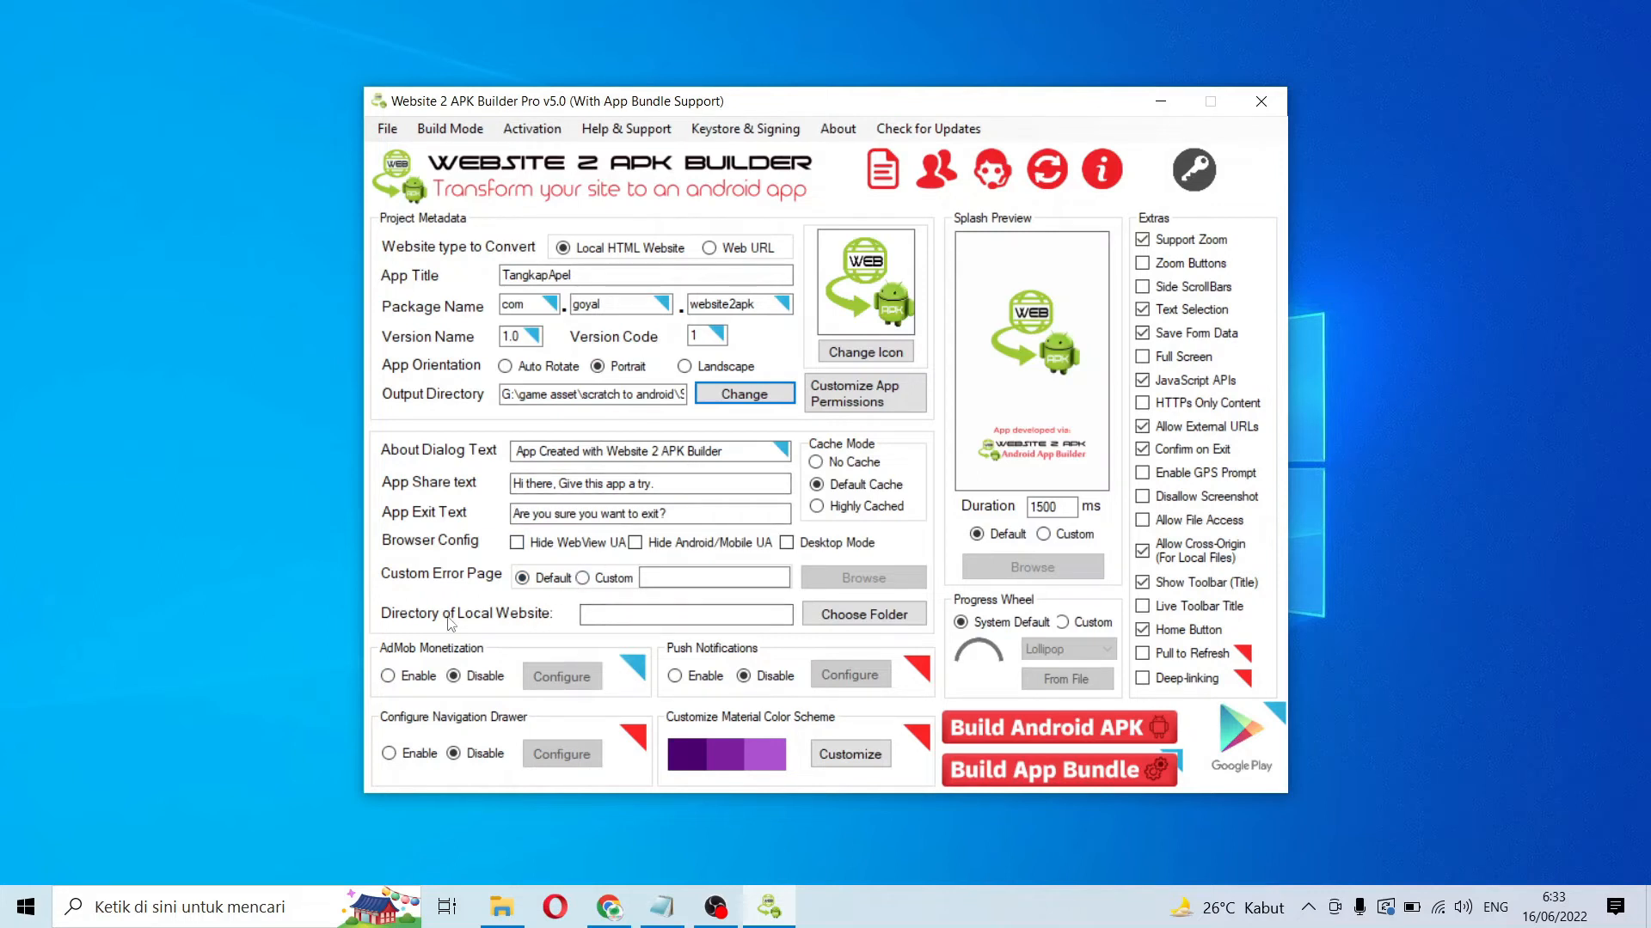
- Choose the gameku folder inside scratch to android\Software as the directory of the local website
left_click(854, 622)
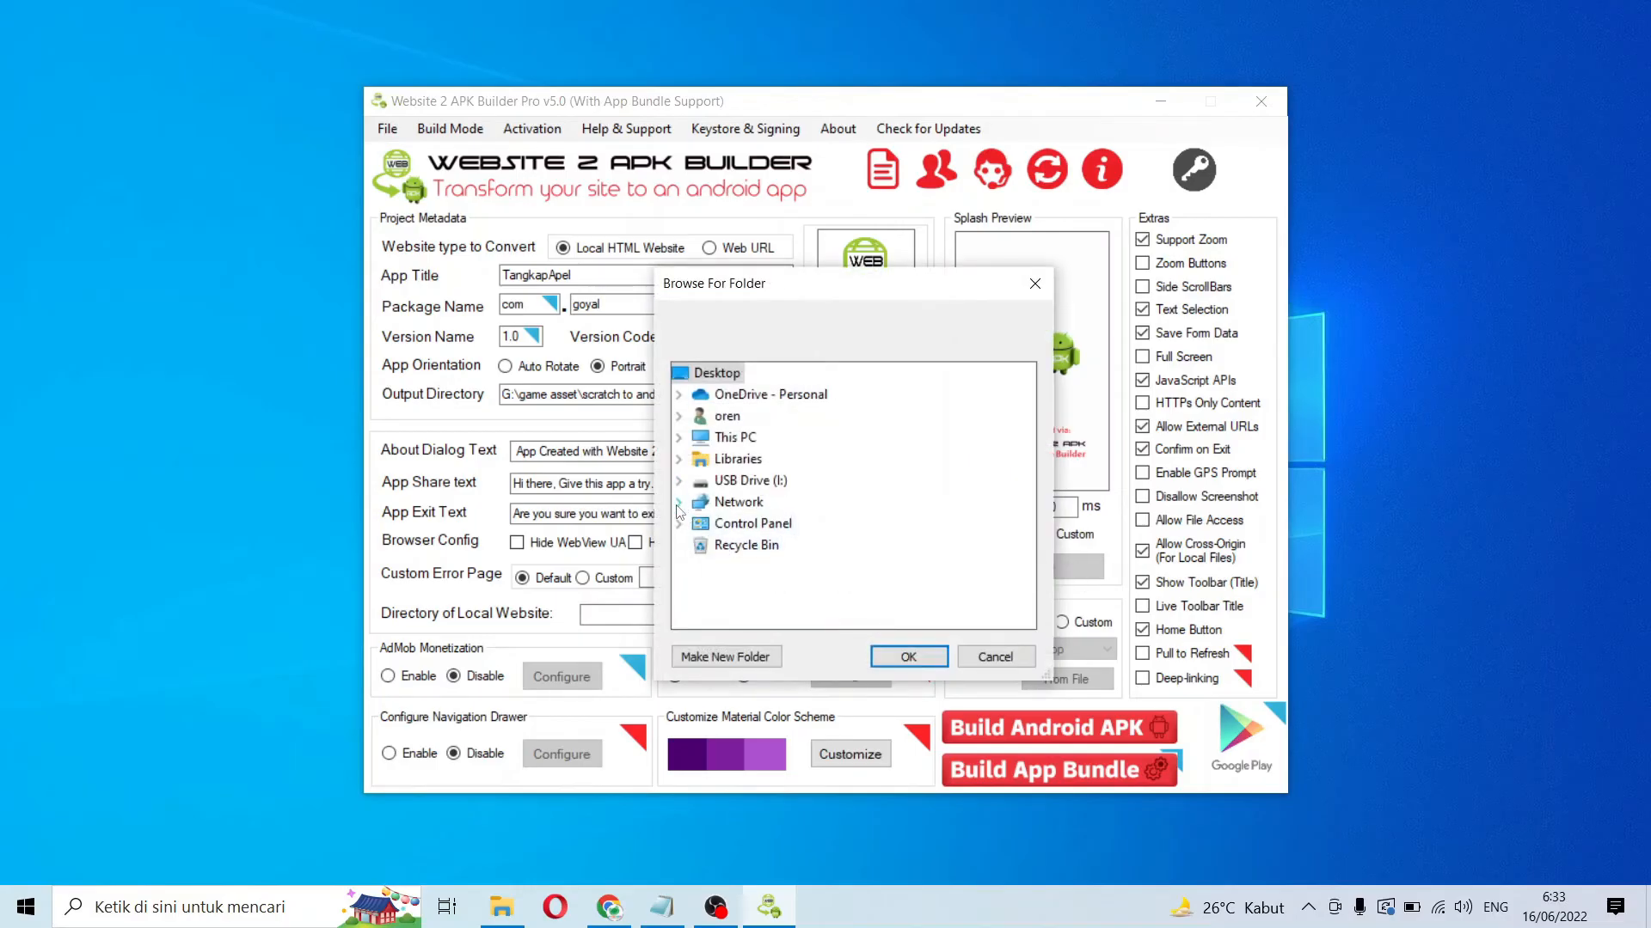
left_click(679, 437)
scroll(737, 529, "down", 6)
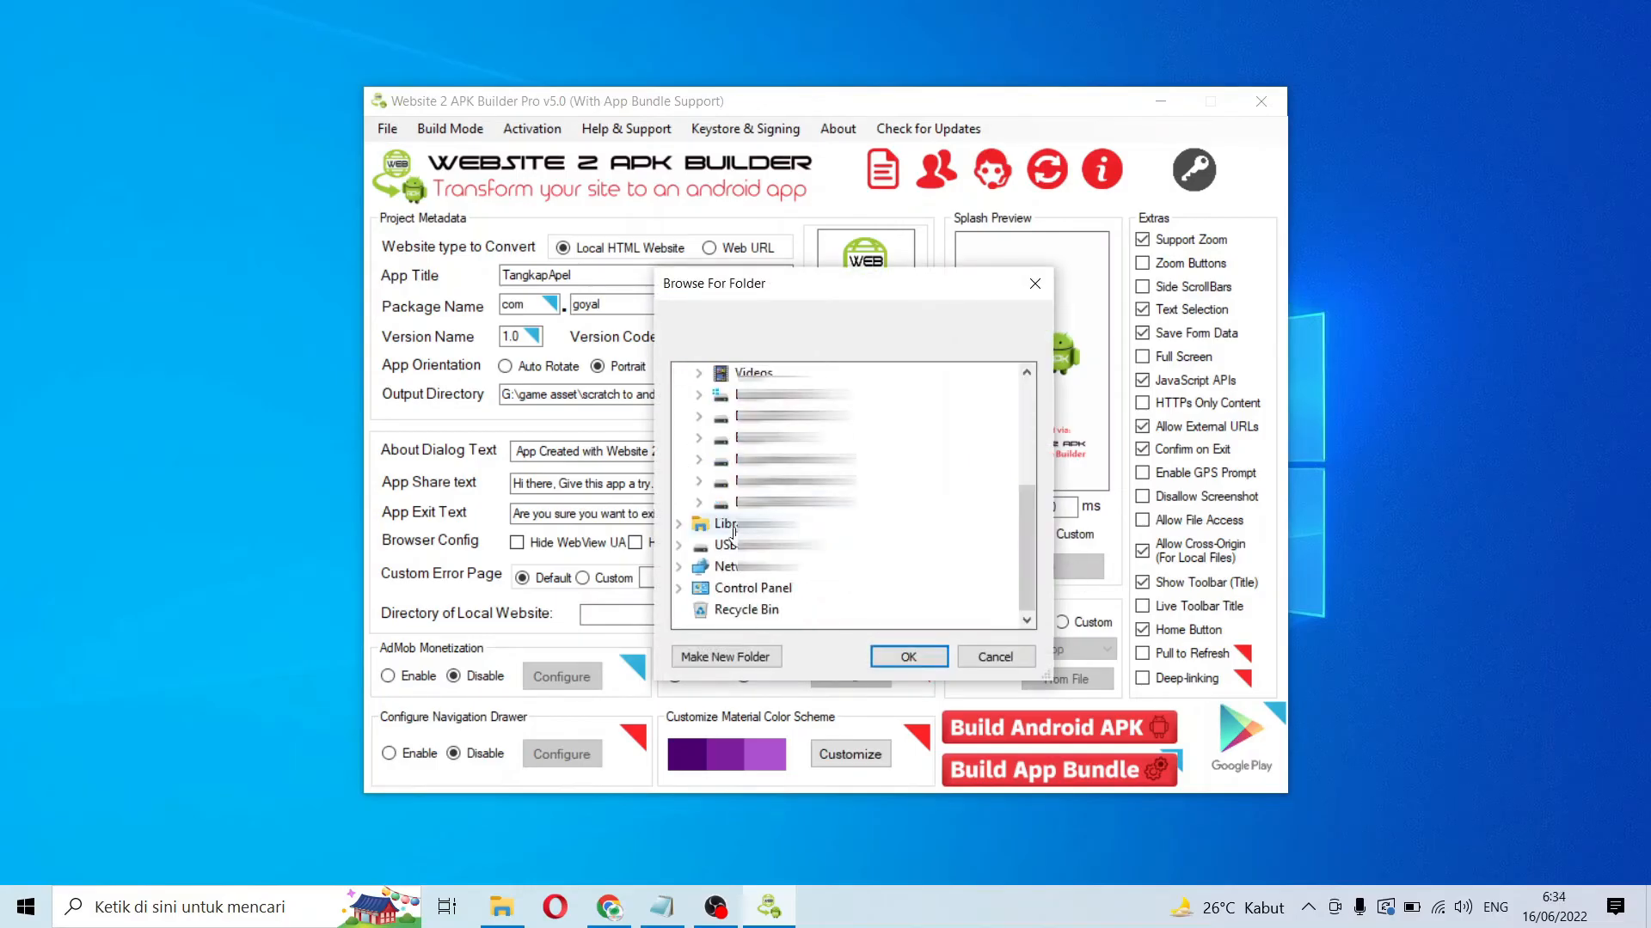
scroll(736, 533, "up", 2)
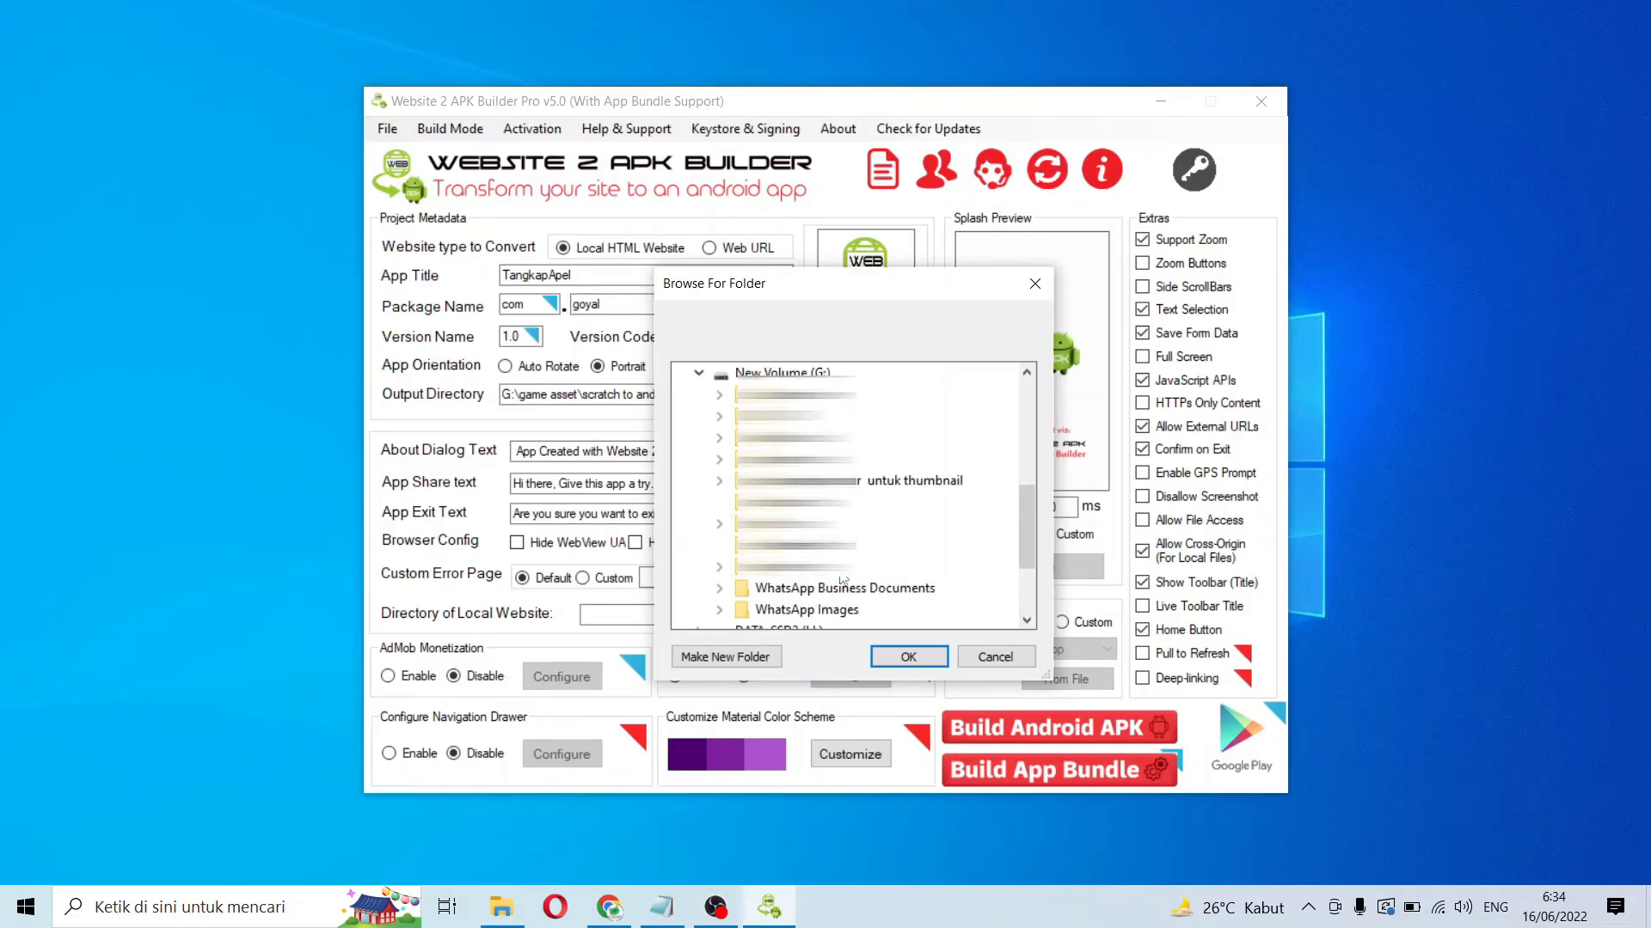
scroll(736, 532, "down", 3)
scroll(736, 532, "up", 1)
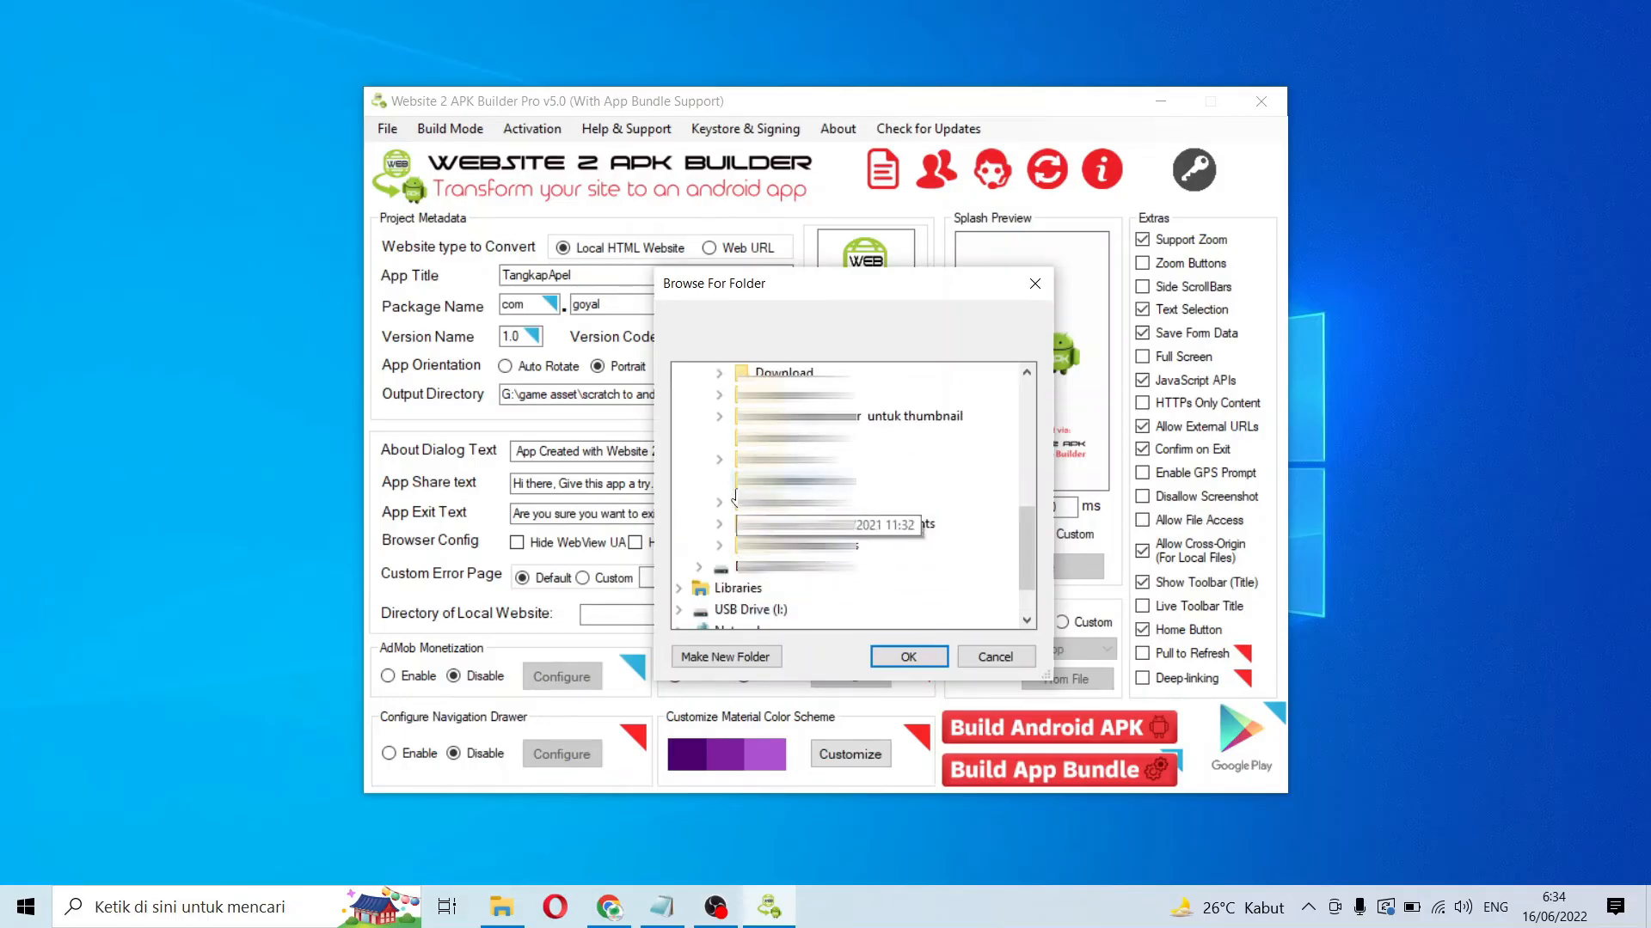
scroll(731, 533, "up", 1)
left_click(720, 462)
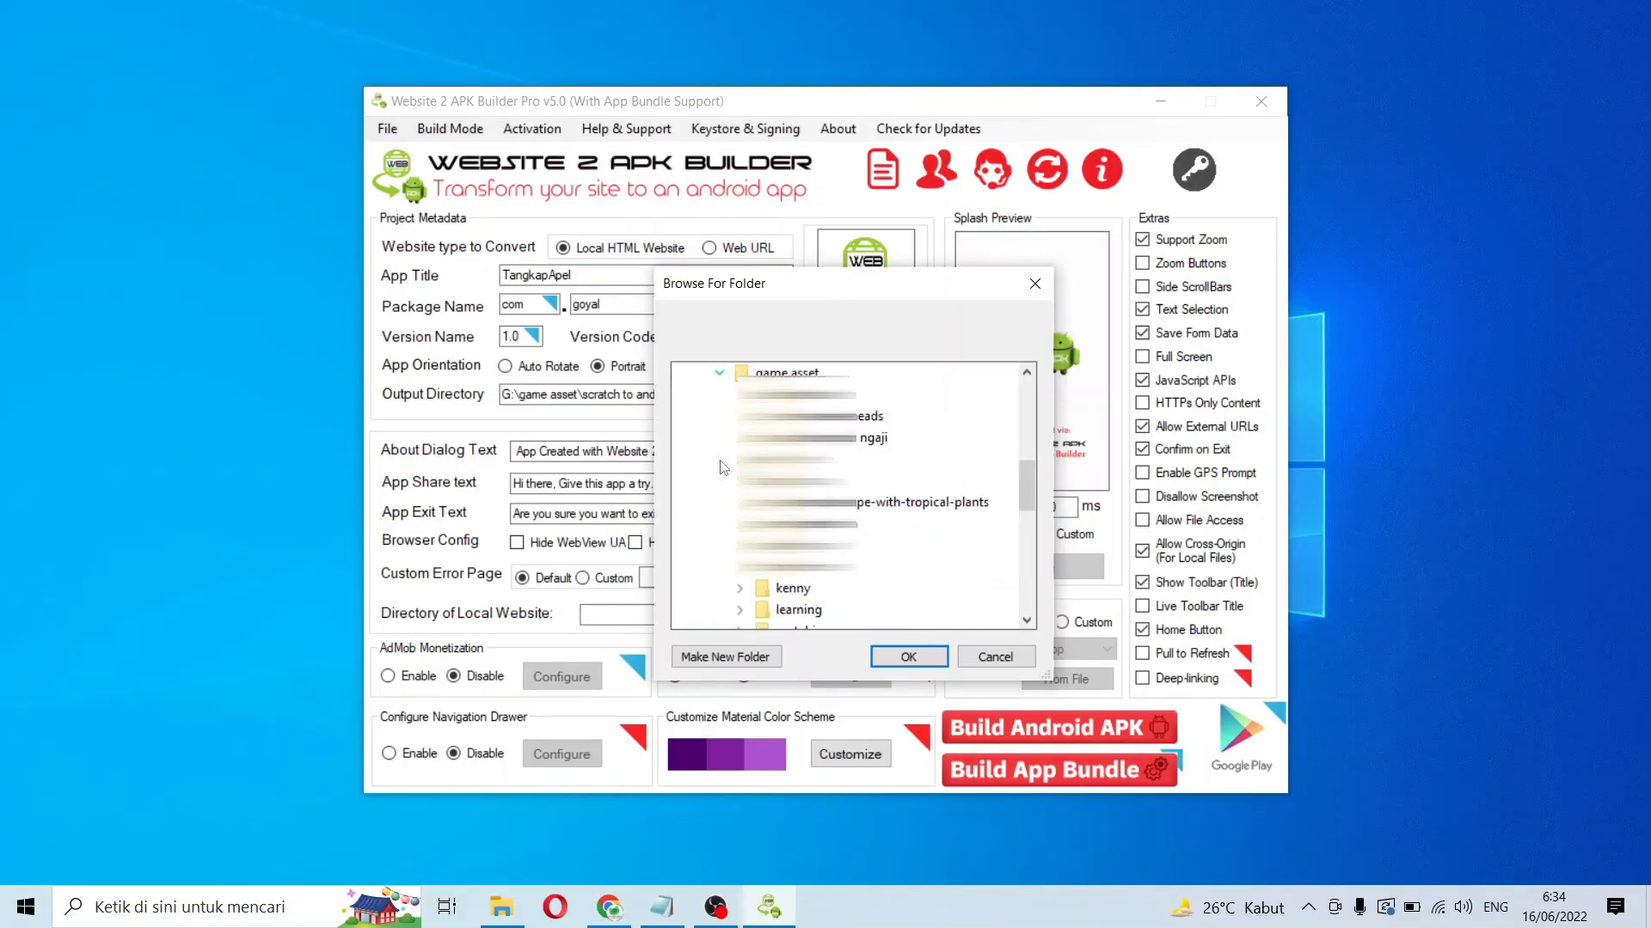
scroll(885, 491, "down", 1)
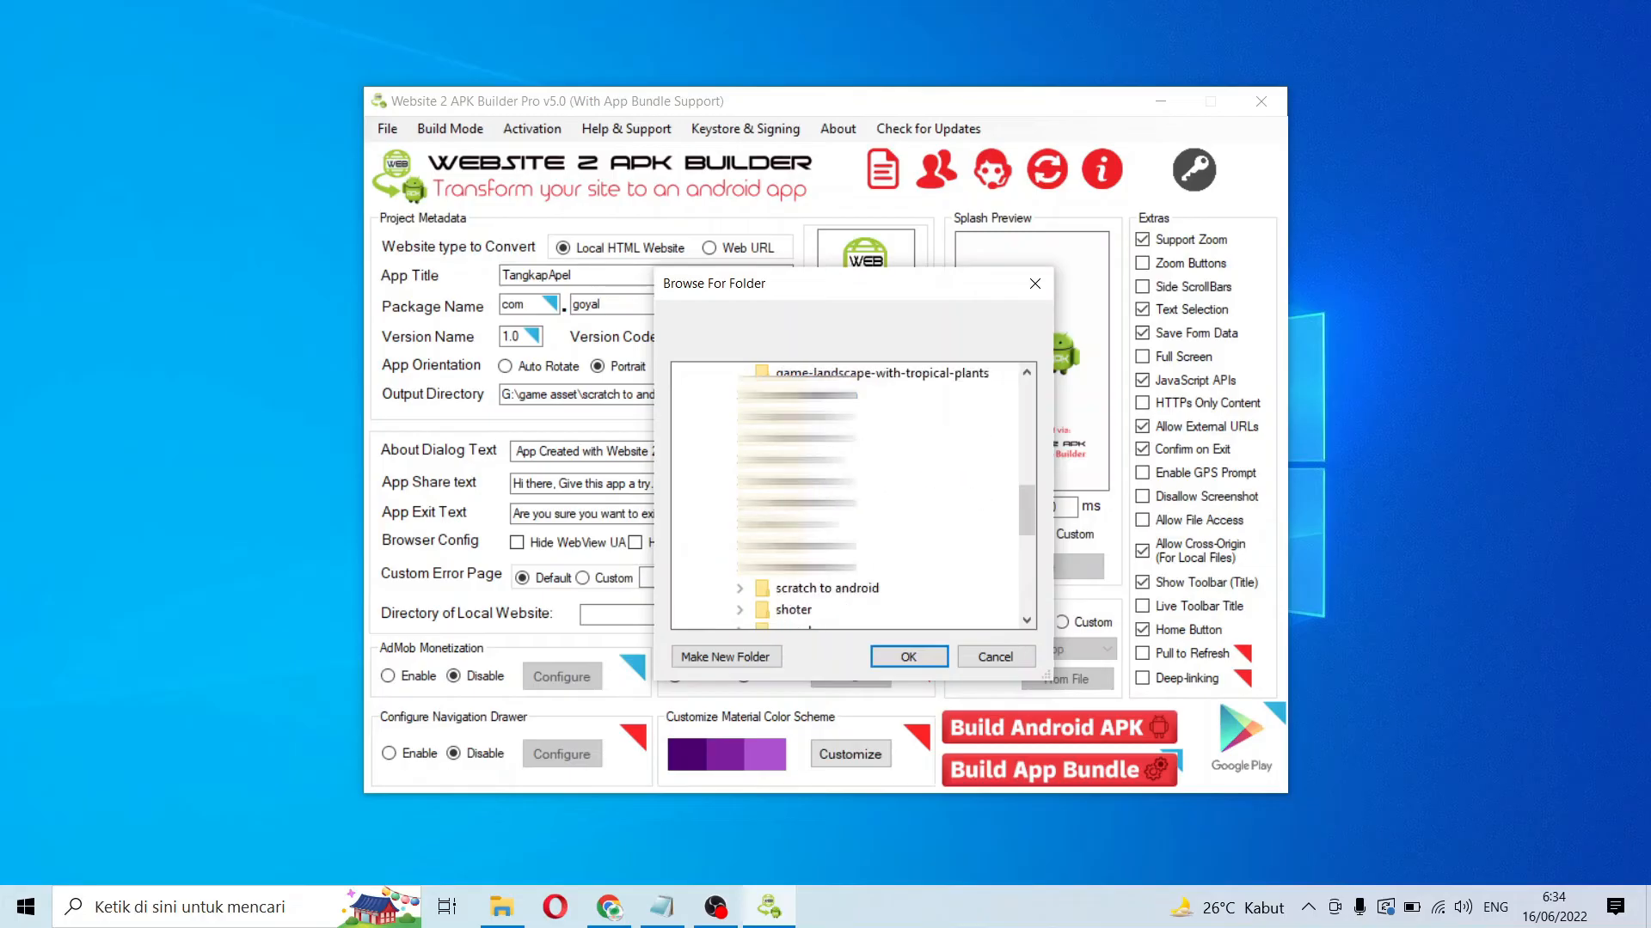
left_click(738, 590)
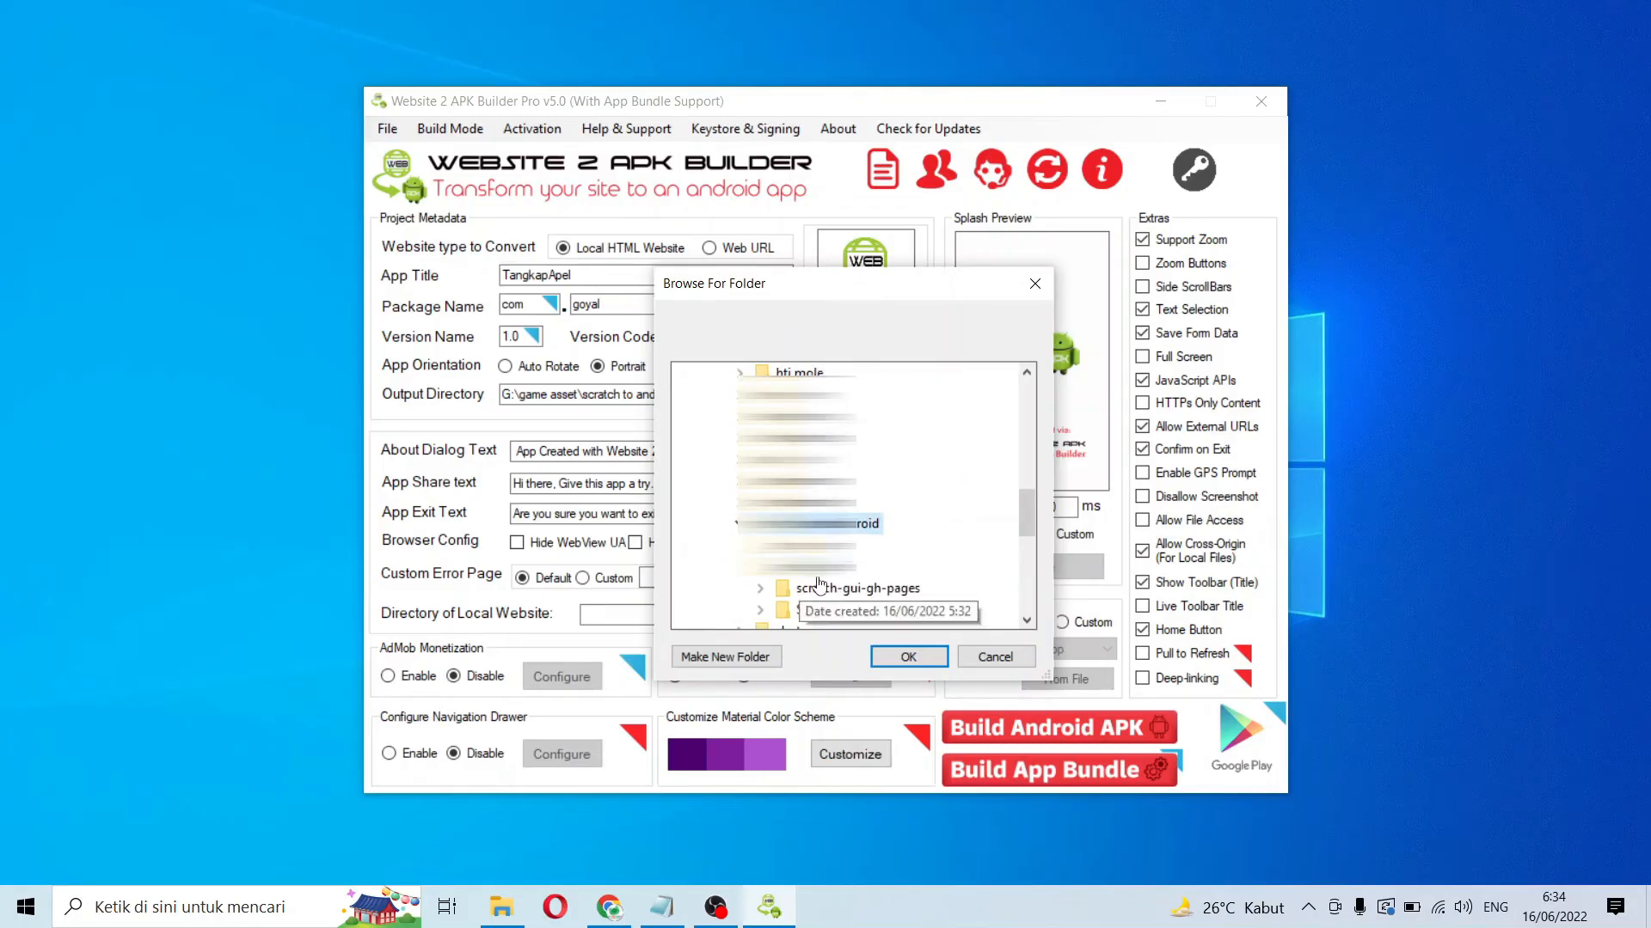
left_click(817, 567)
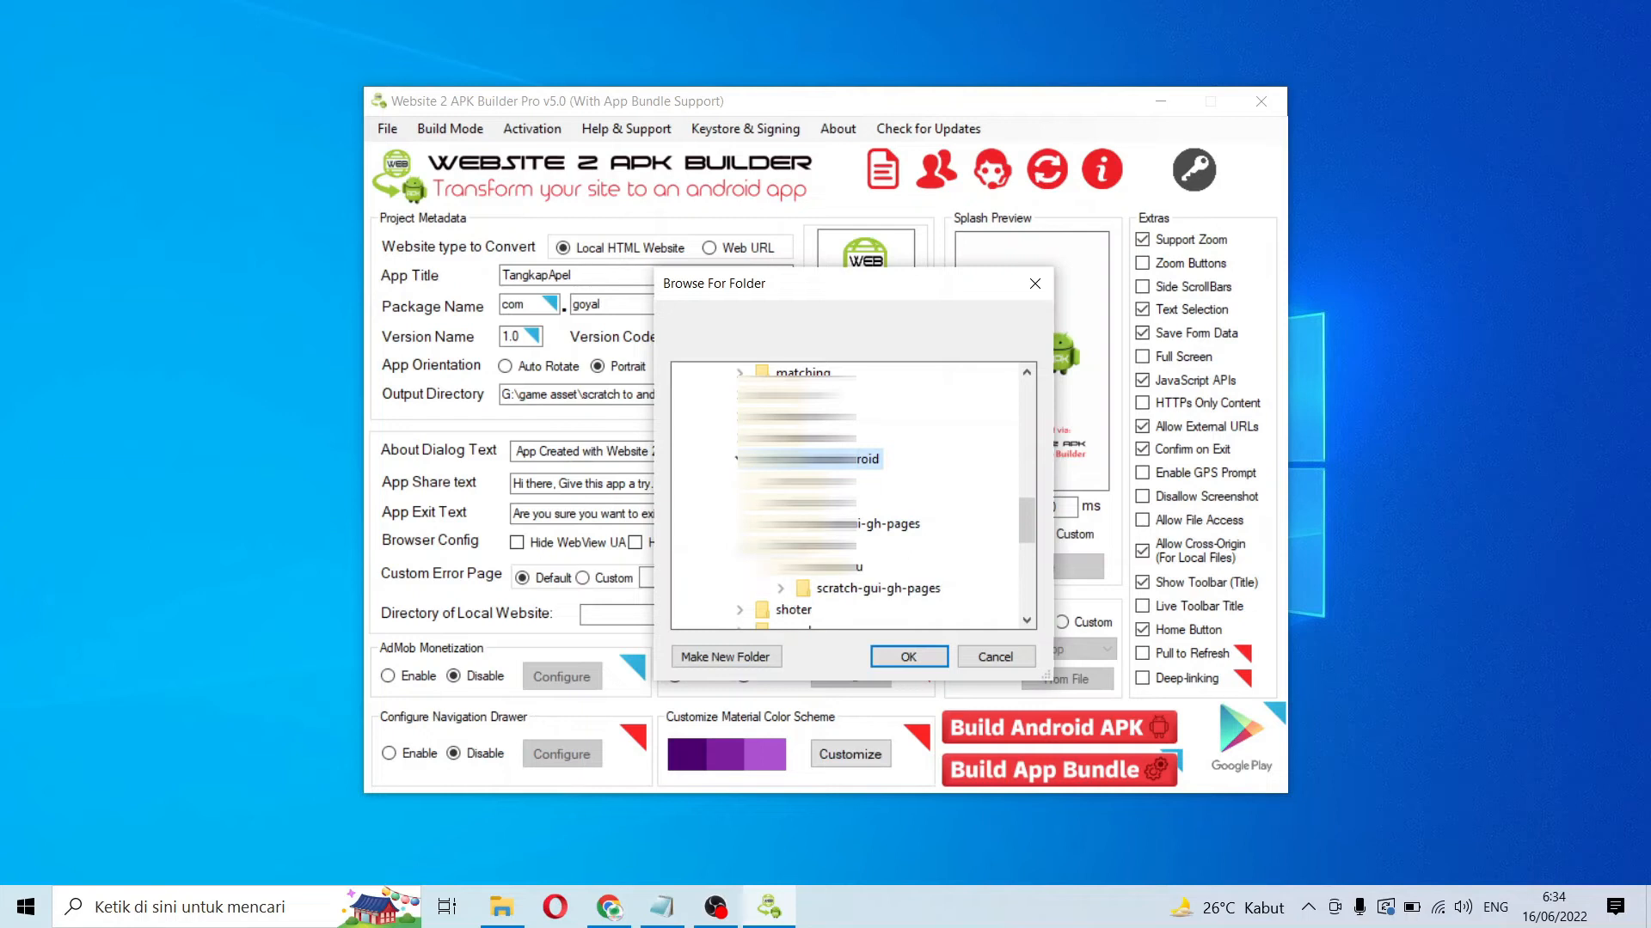
left_click(908, 658)
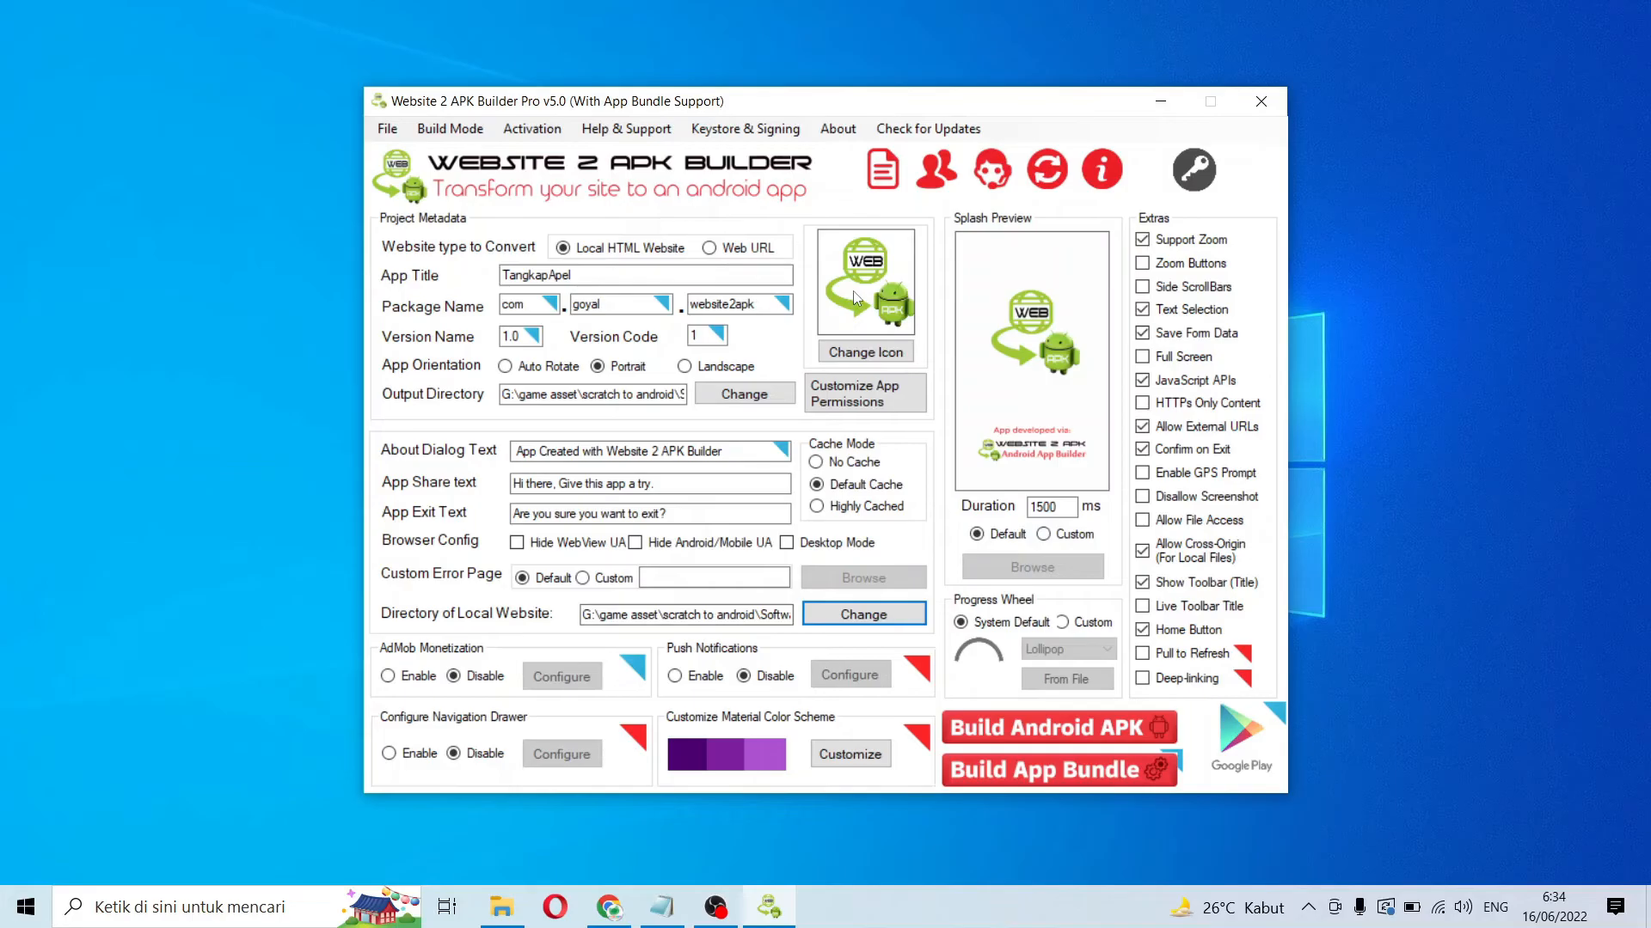
- Replace the app icon with the red apple image stored on New Volume (G:)
left_click(867, 354)
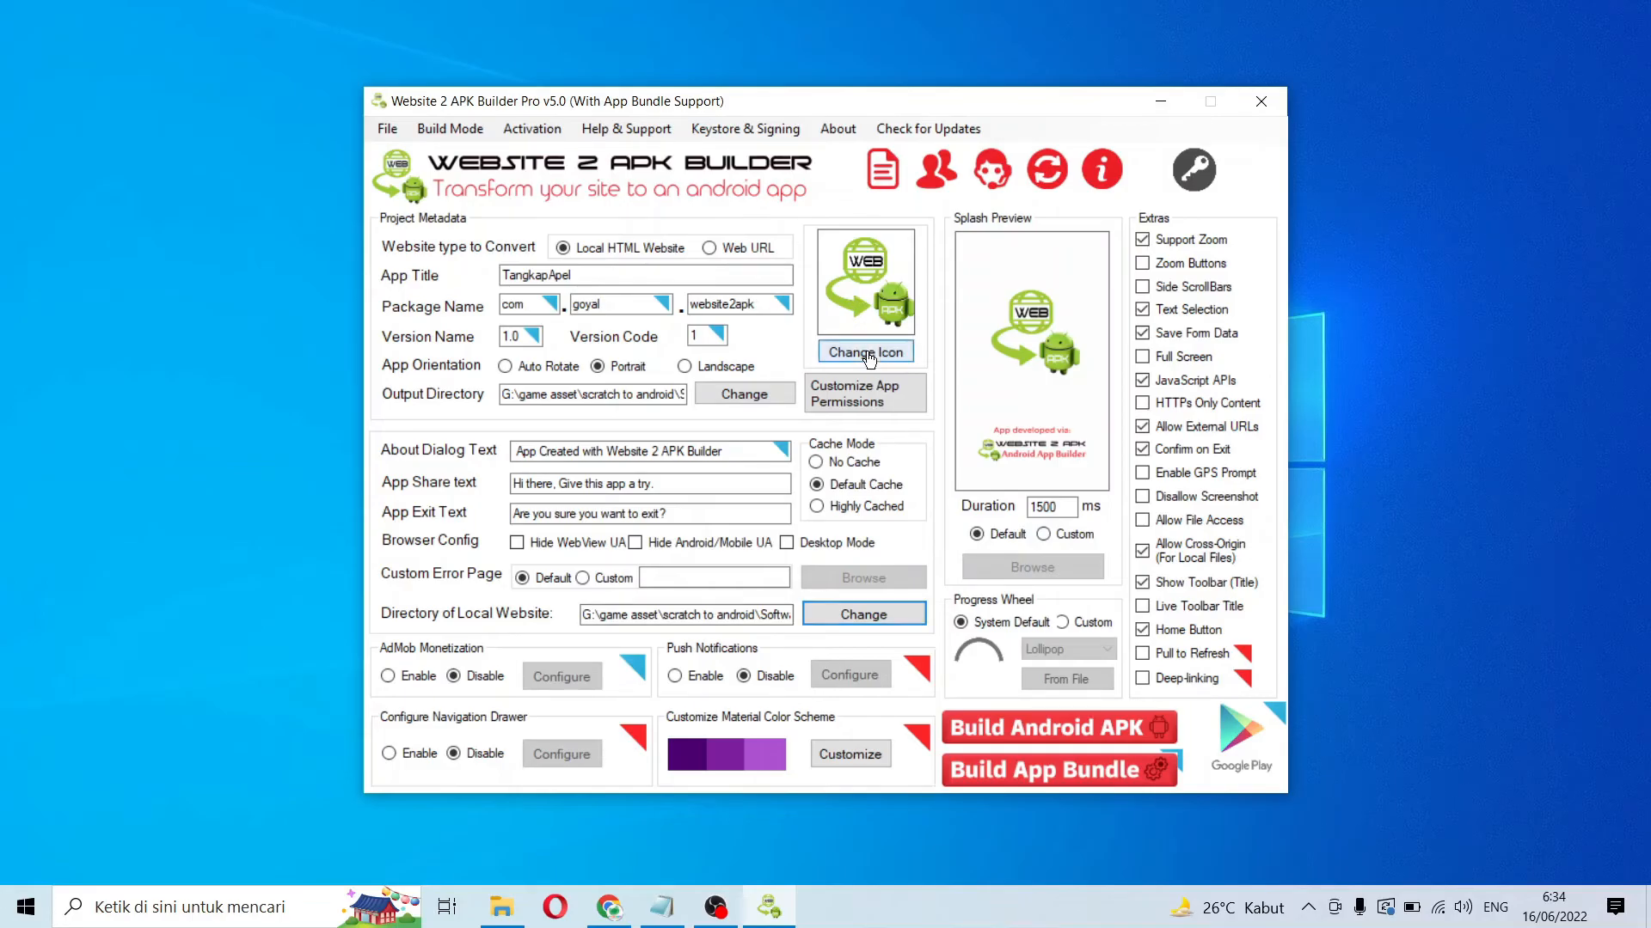
scroll(737, 505, "down", 2)
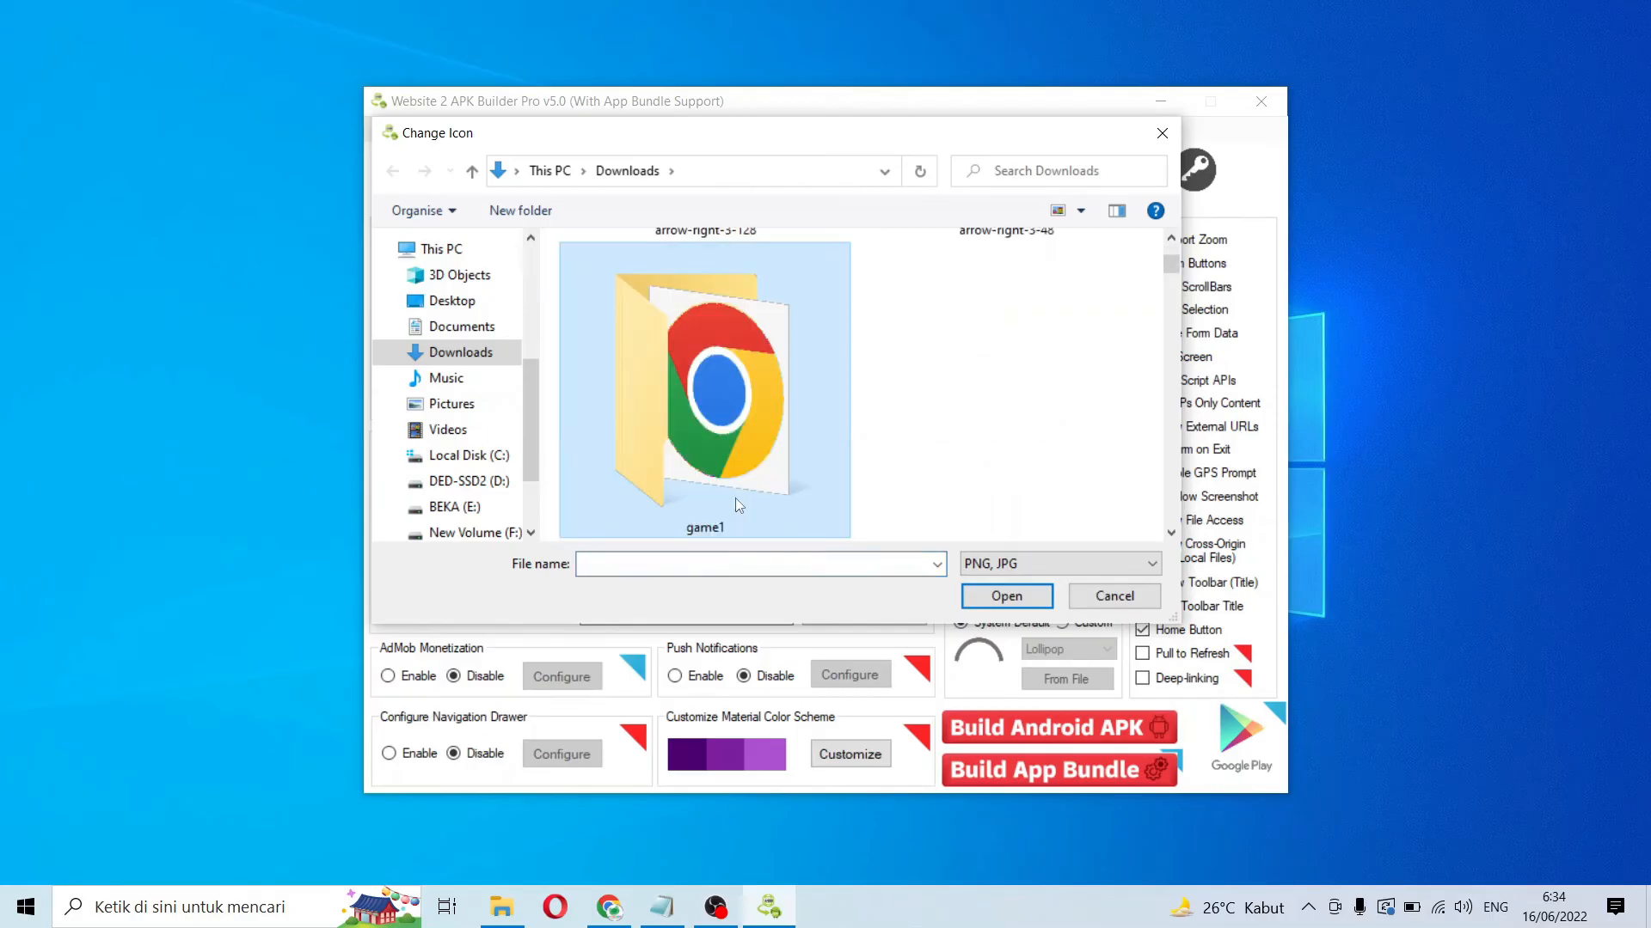
left_click(527, 308)
left_click_drag(527, 306, 531, 450)
left_click(456, 472)
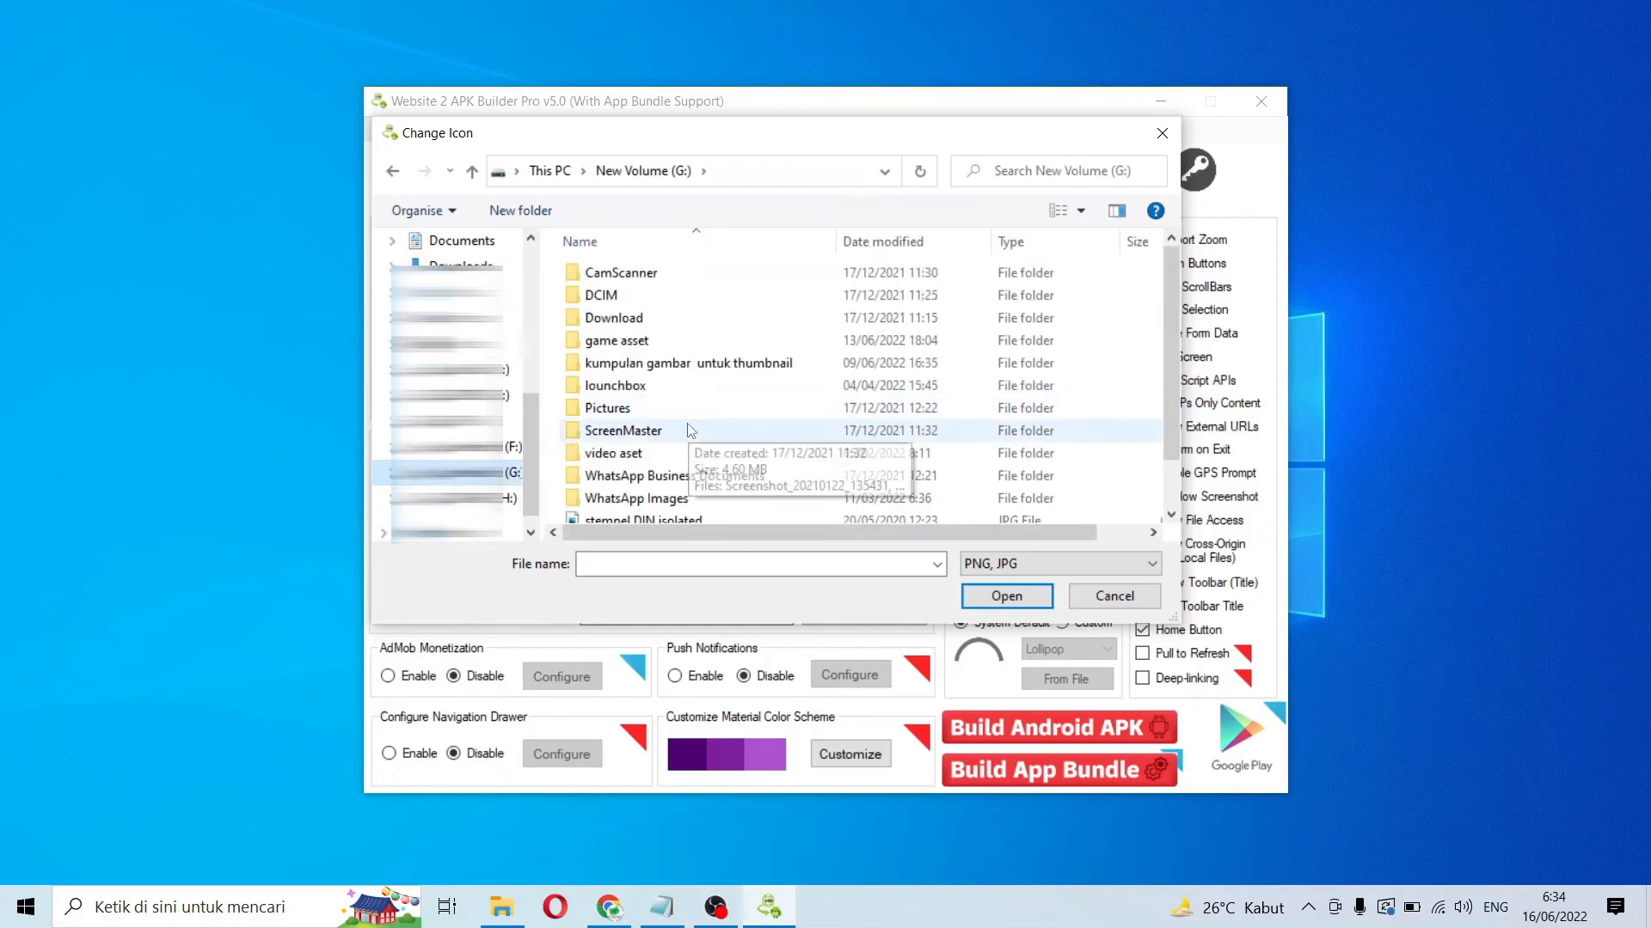
scroll(690, 430, "down", 1)
double_click(688, 292)
scroll(698, 395, "down", 3)
double_click(702, 428)
double_click(662, 362)
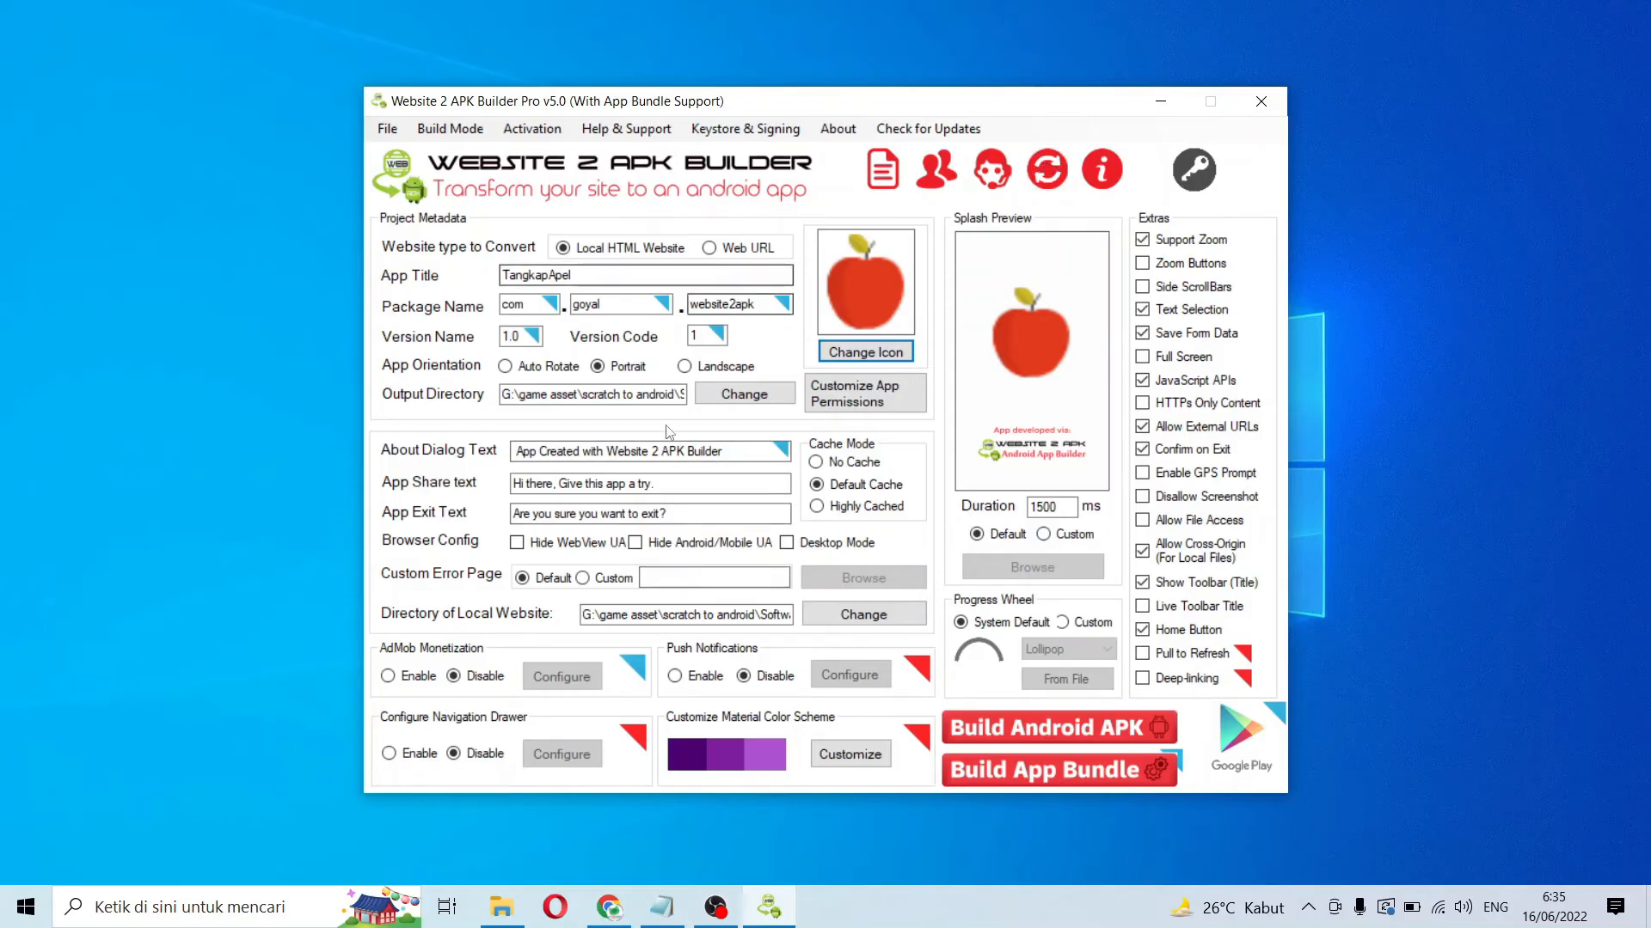
- Remove the ACCESS_FINE_LOCATION, READ_EXTERNAL_STORAGE and VIBRATE permissions from the app
left_click(872, 388)
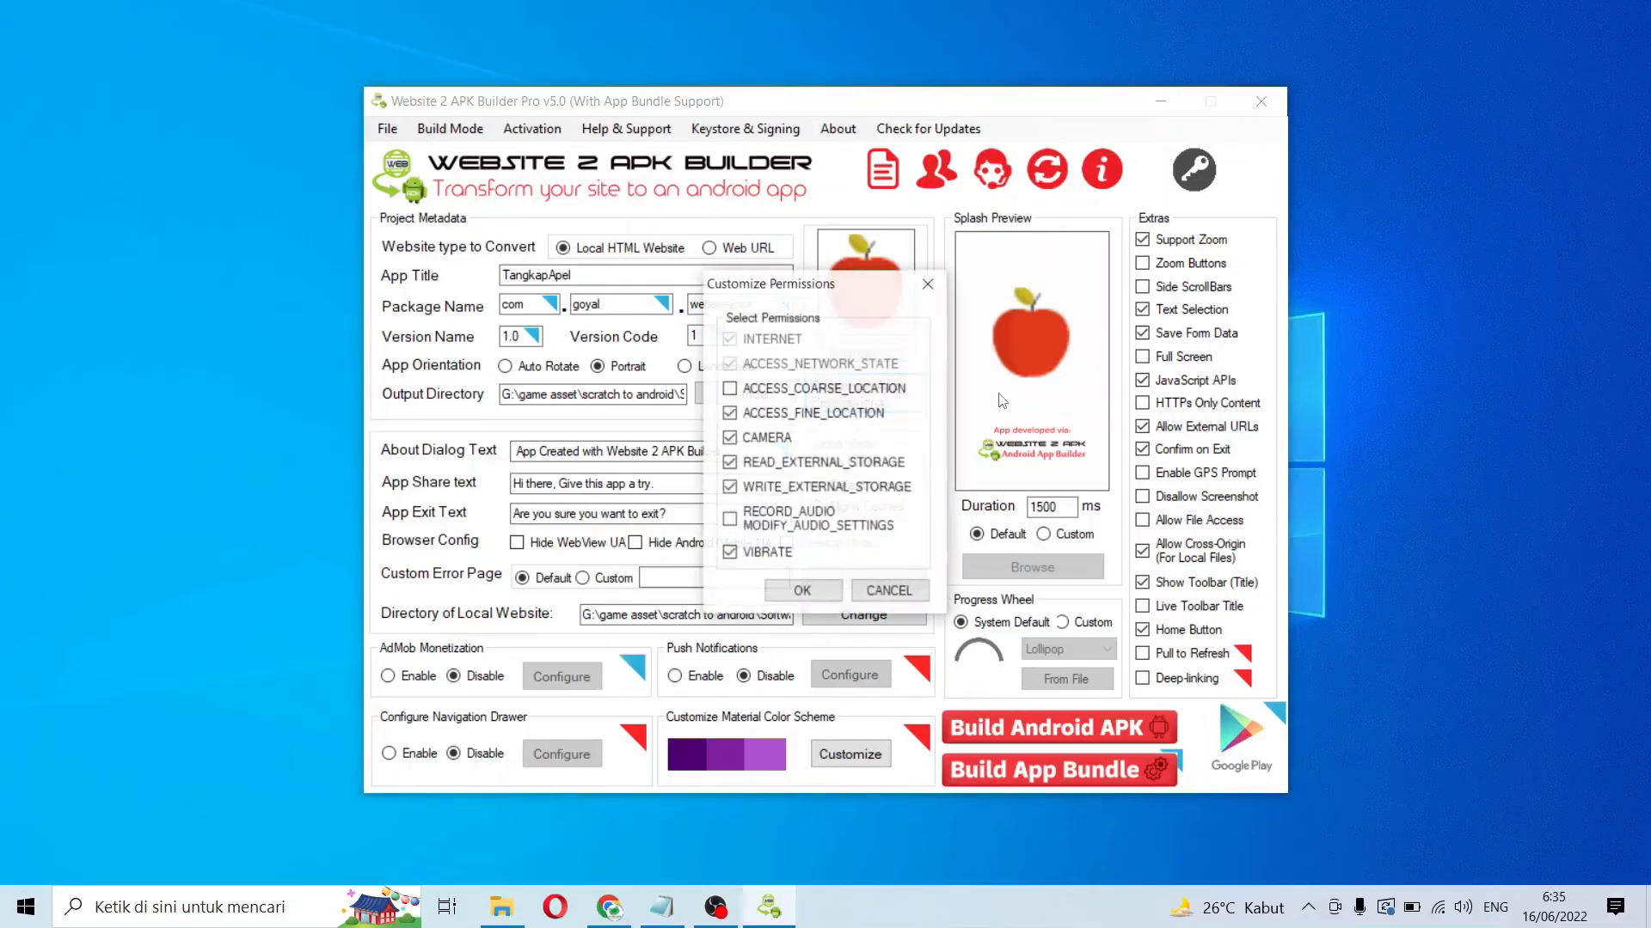
left_click(771, 417)
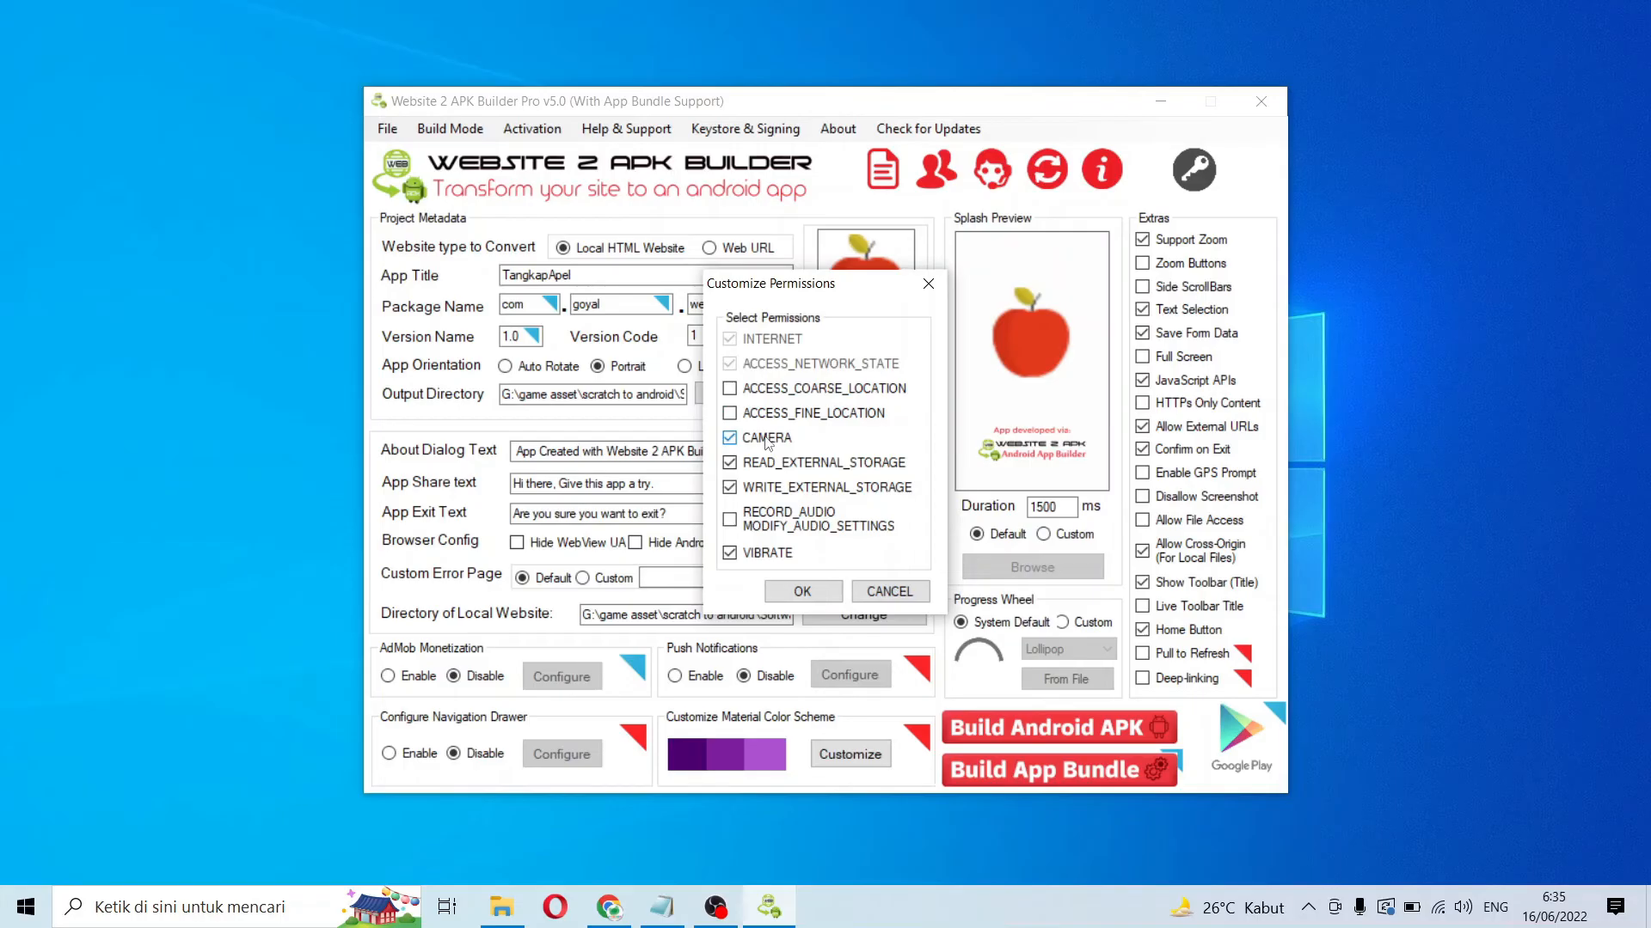
left_click(760, 465)
left_click(764, 553)
left_click(804, 592)
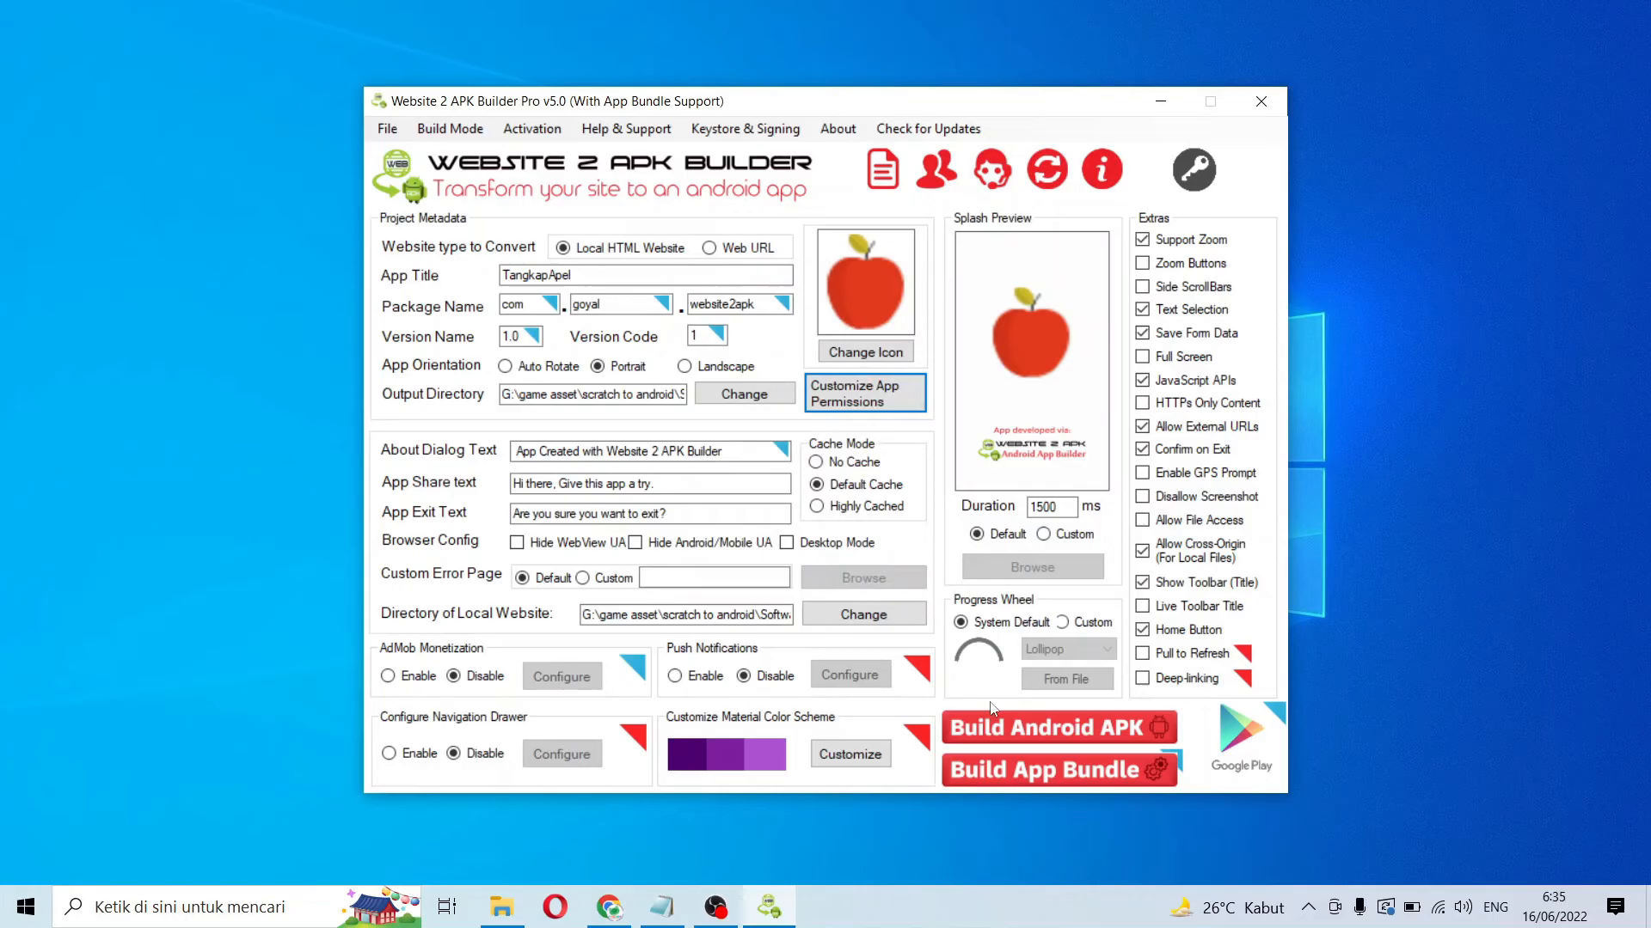
- Build the Android APK for TangkapApel and close the finished build process
left_click(1031, 735)
left_click(885, 524)
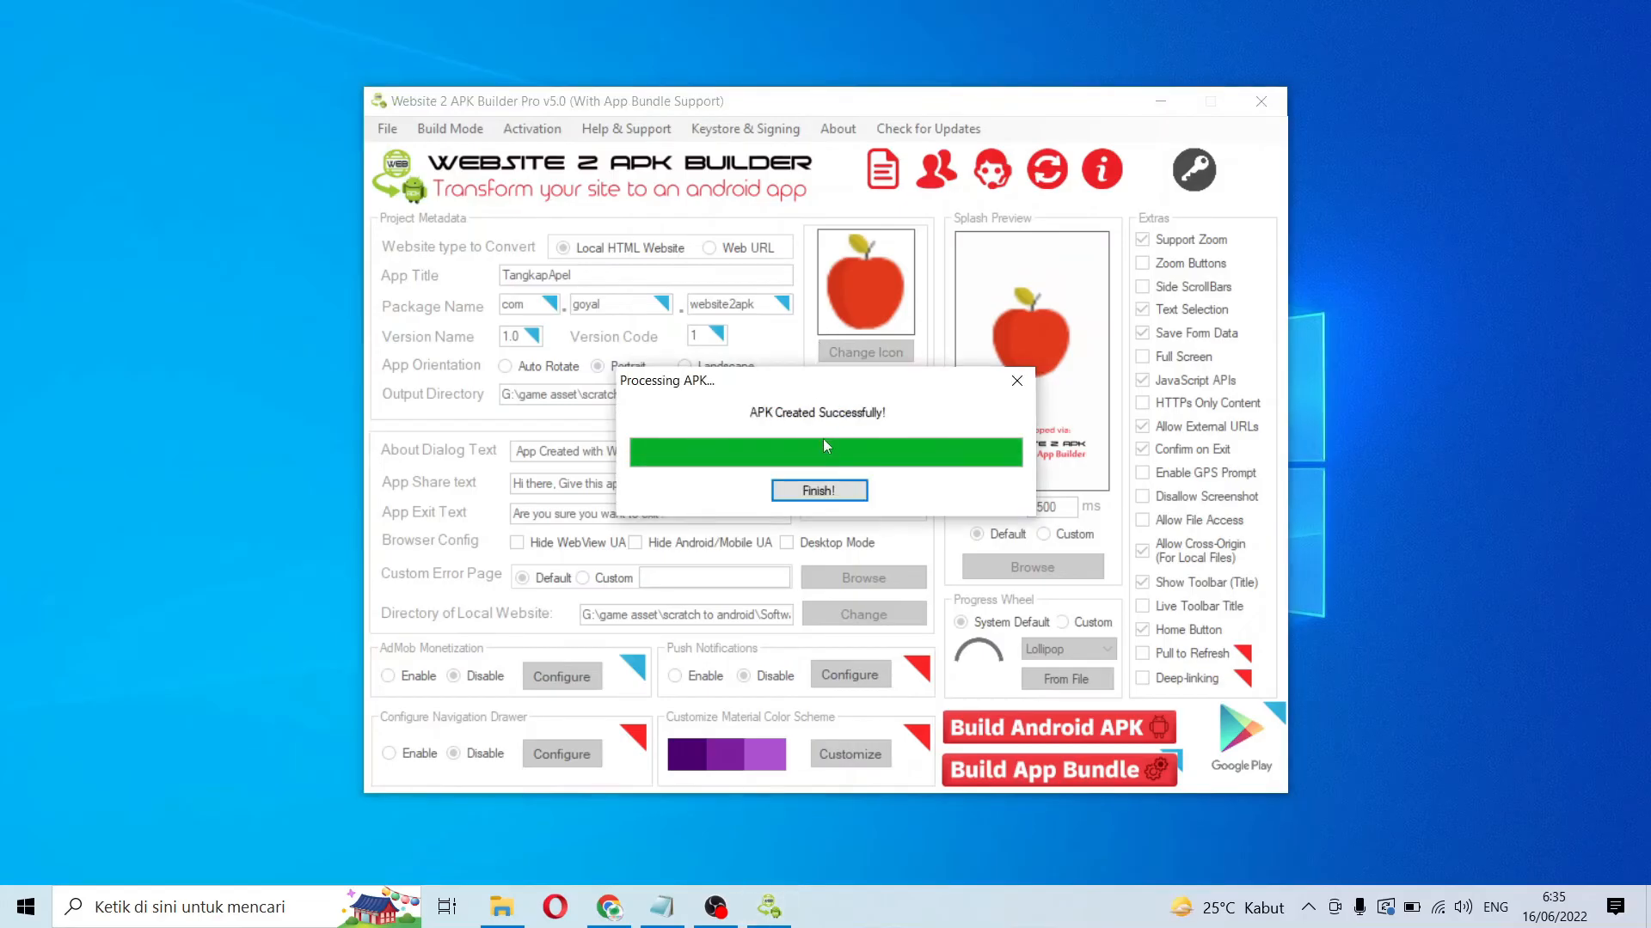
left_click(820, 491)
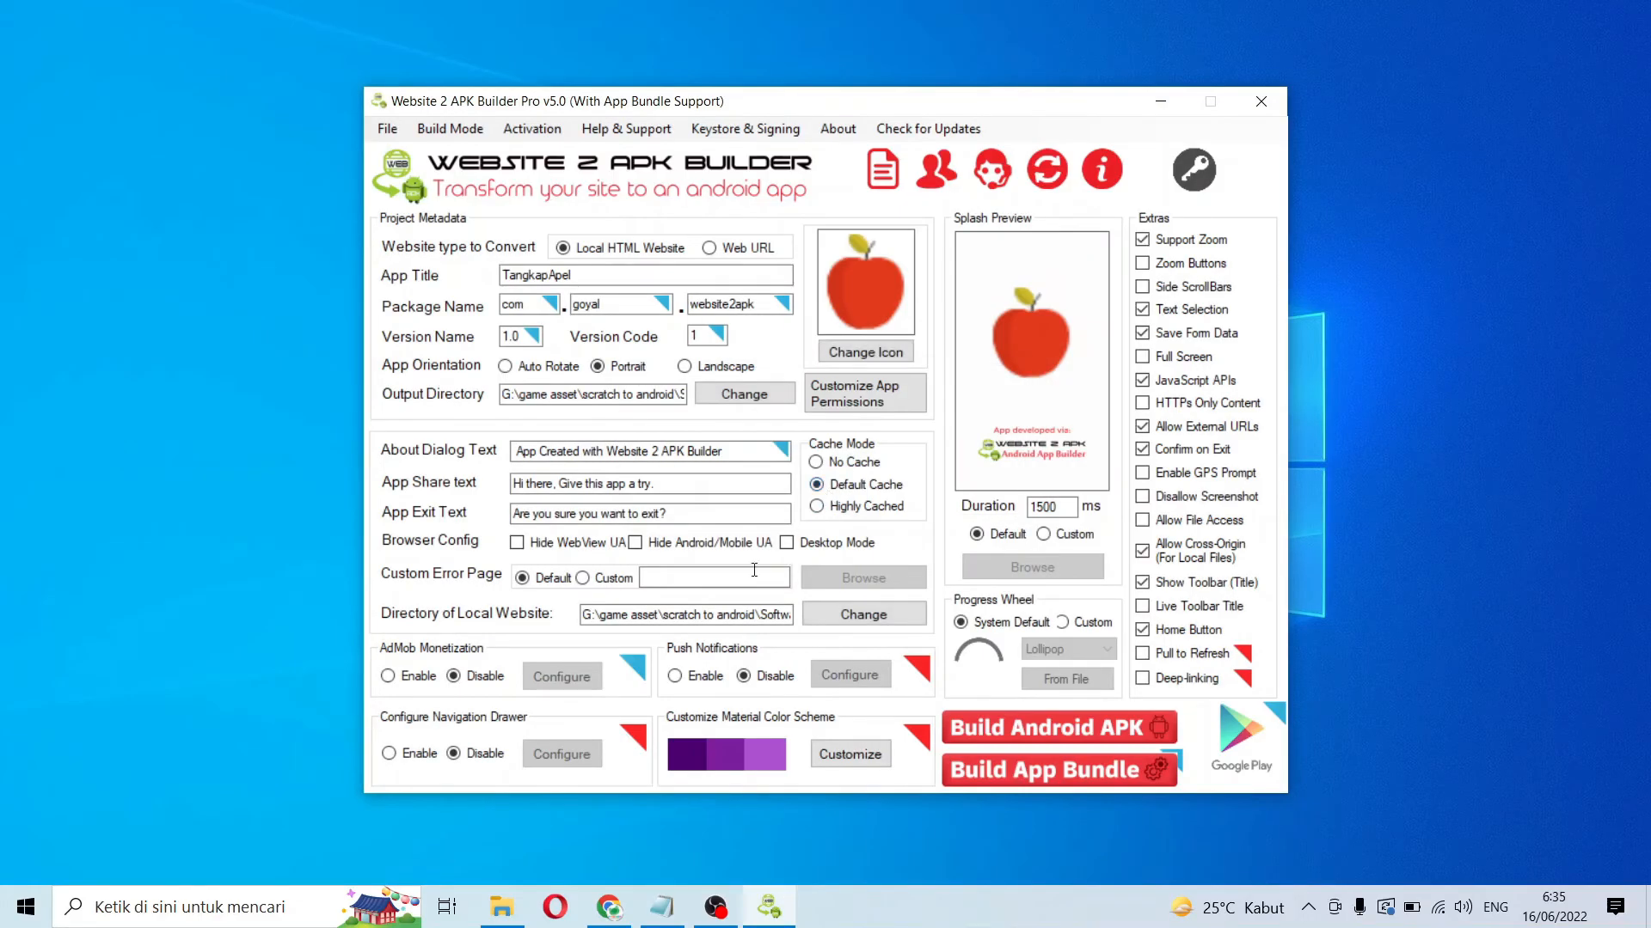
- Switch to File Explorer and locate the built TangkapApel_1_1.0 APK in the Software output folder
left_click(503, 908)
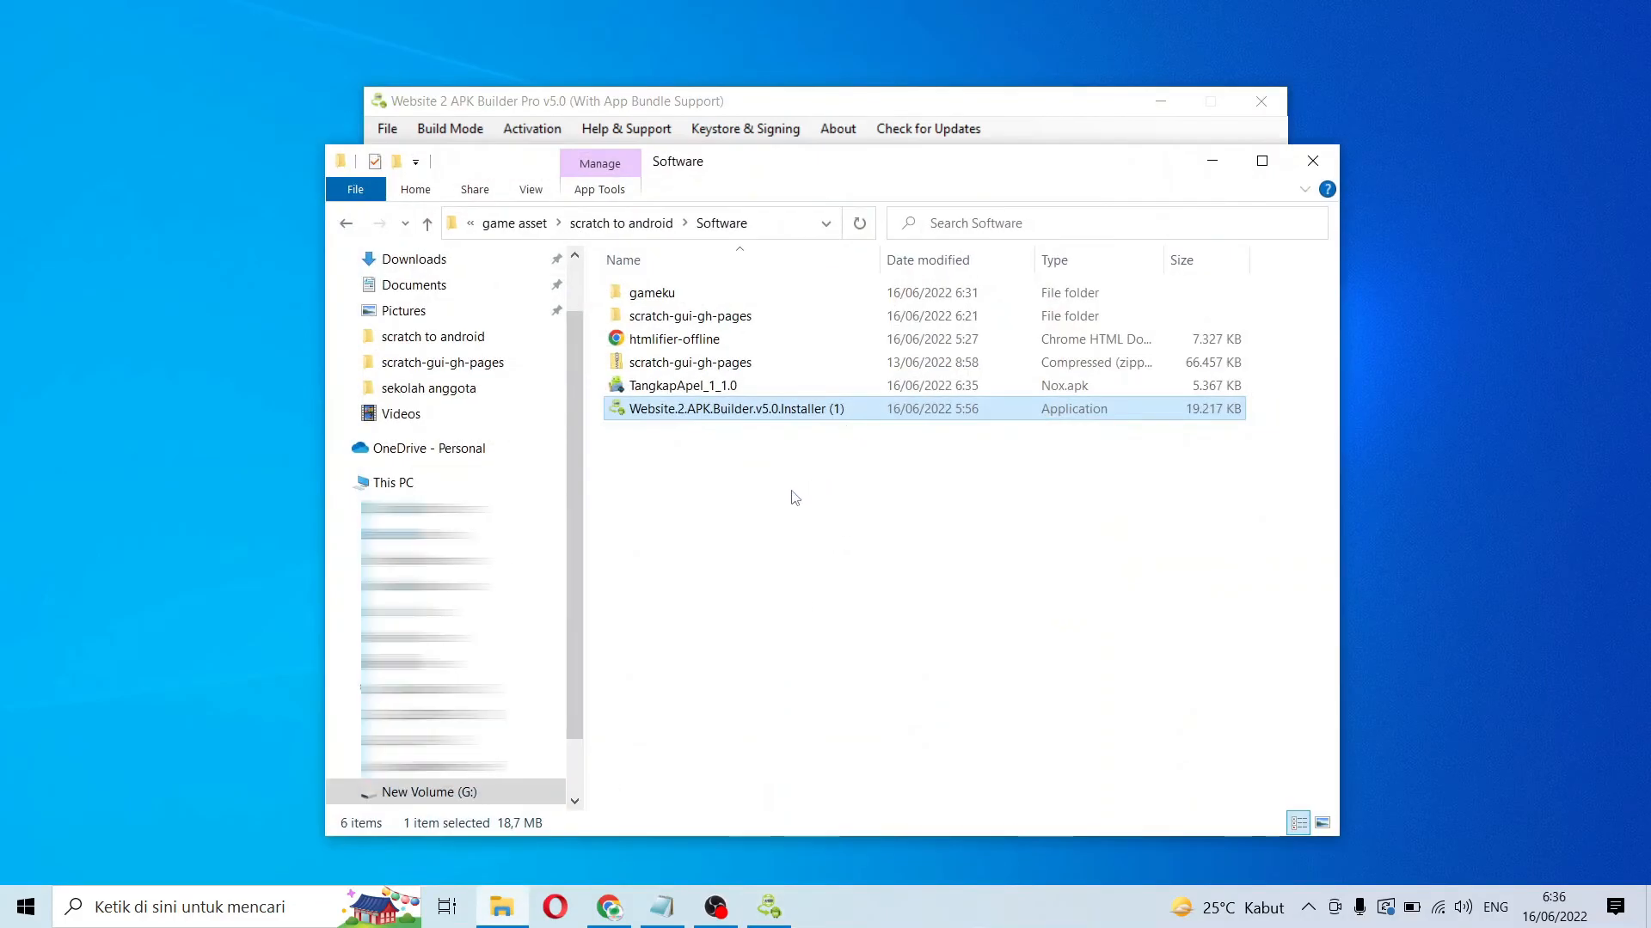
left_click_drag(842, 104, 913, 48)
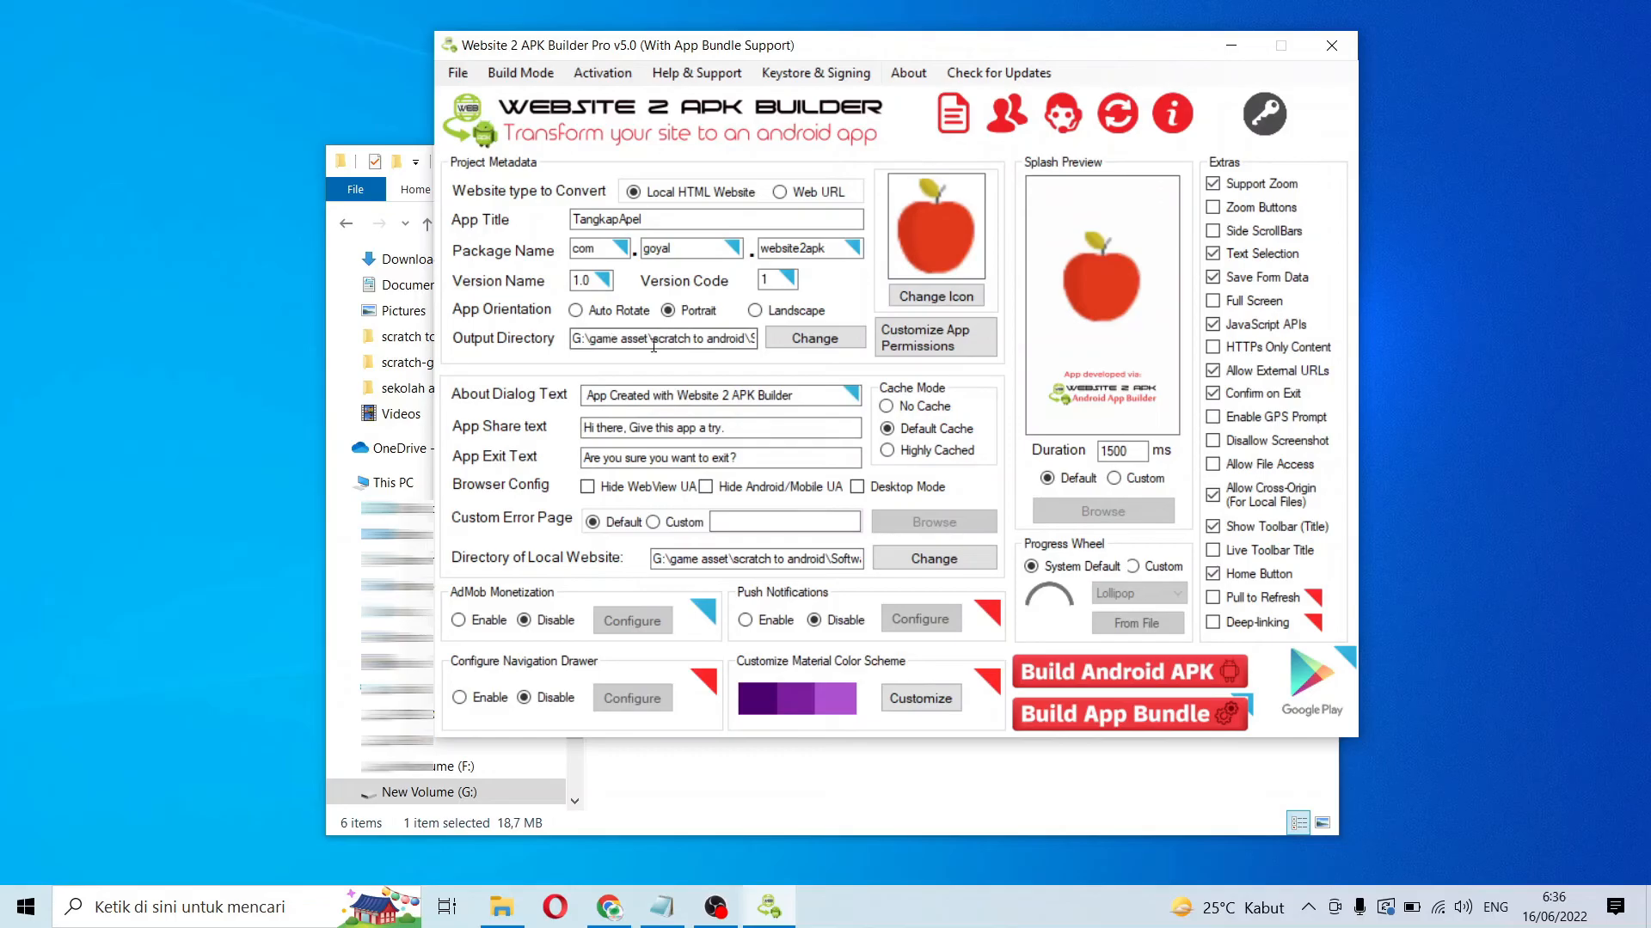
left_click(798, 768)
left_click(681, 388)
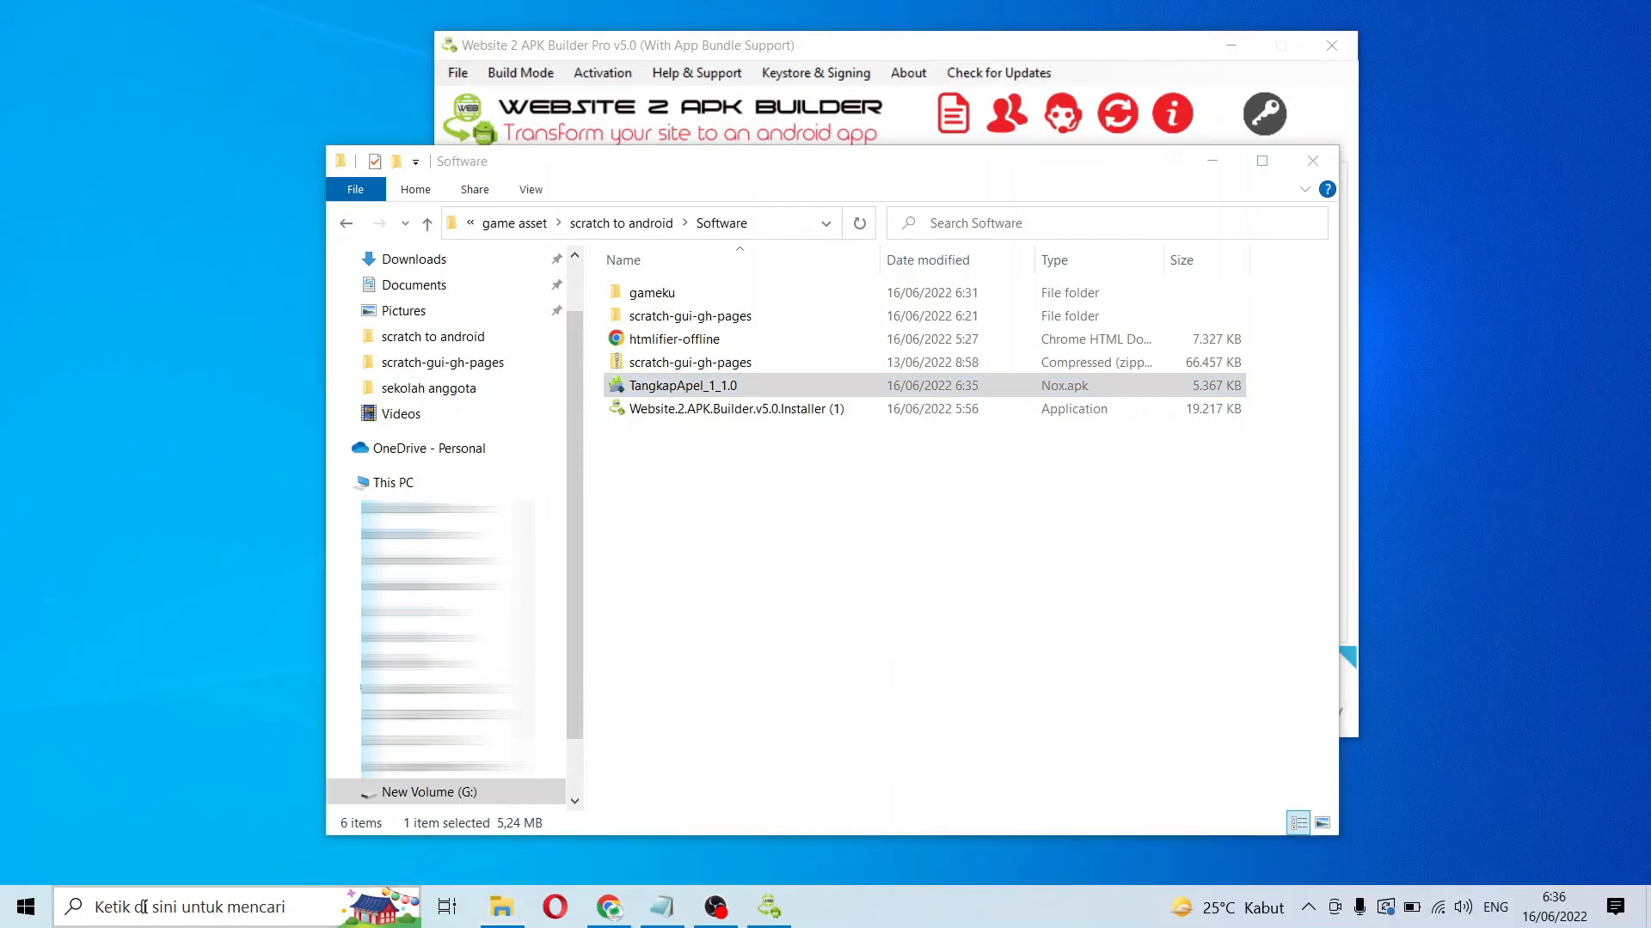
- Search Windows for nox, launch the Nox emulator and move its window lower on the desktop
left_click(142, 907)
type("nox")
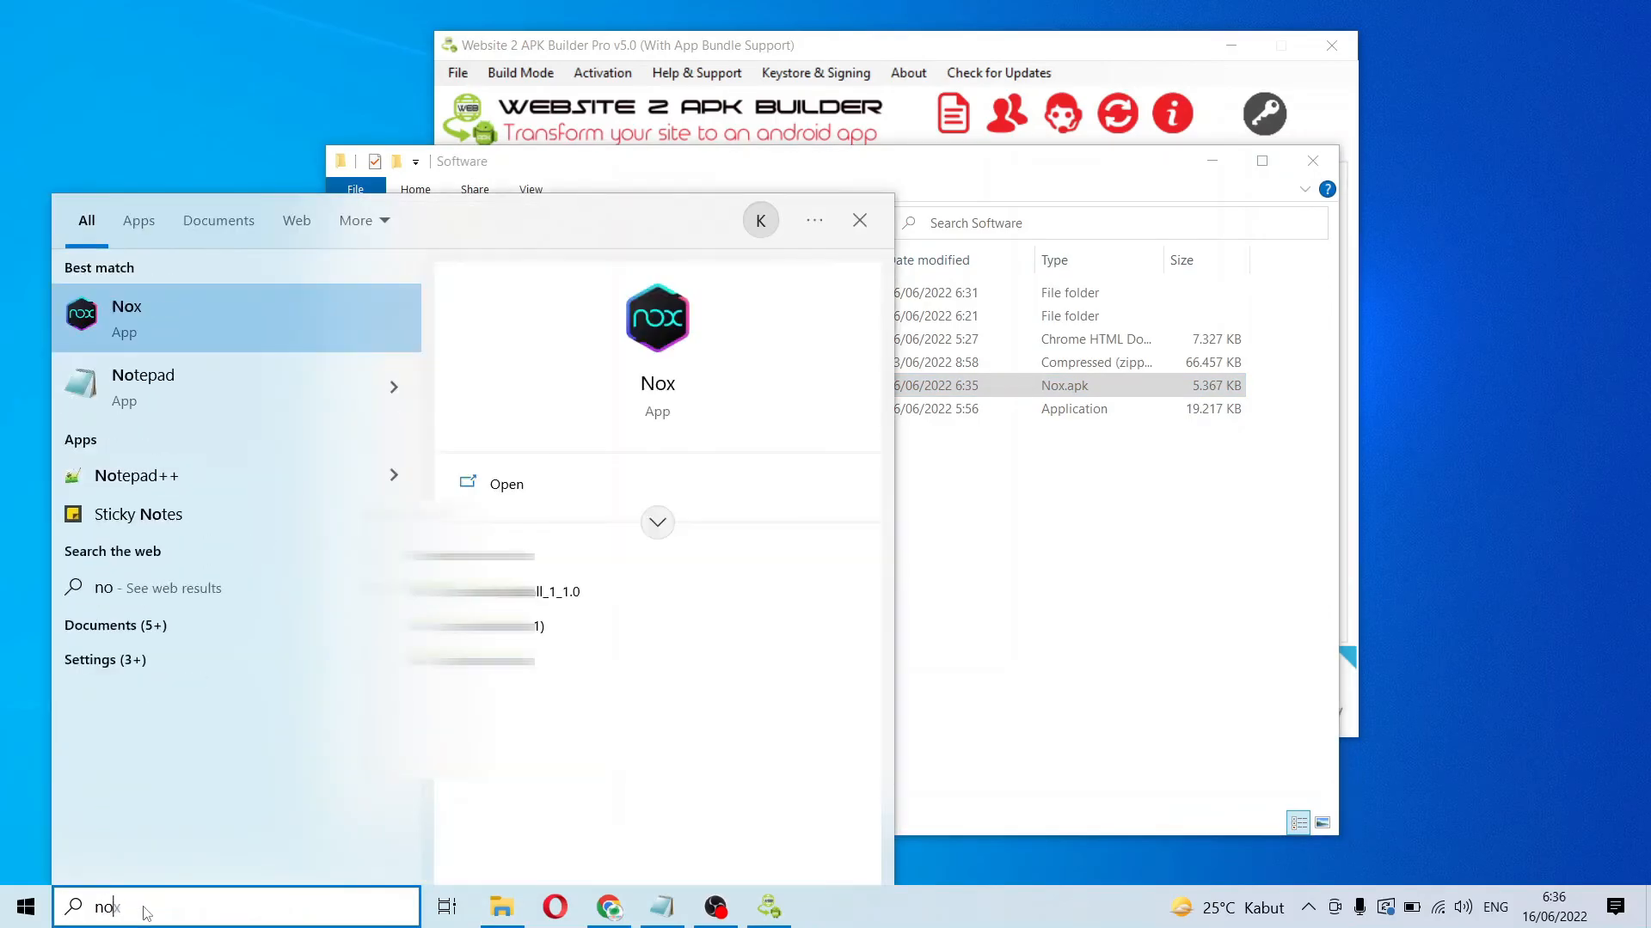
key("Escape")
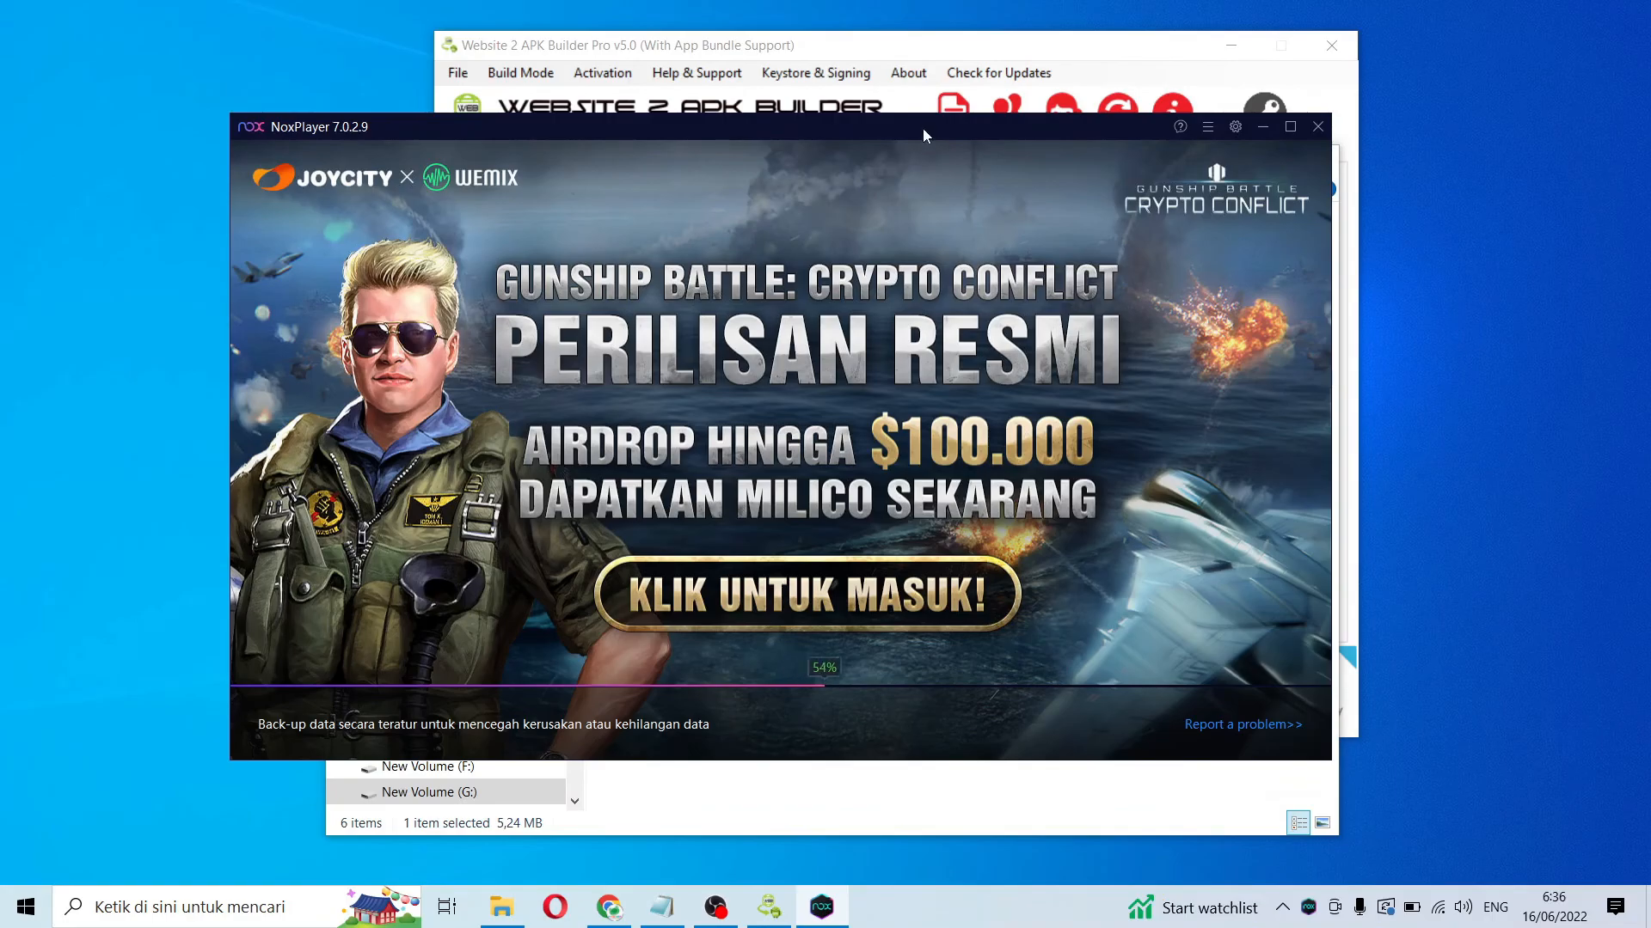
left_click_drag(921, 127, 916, 220)
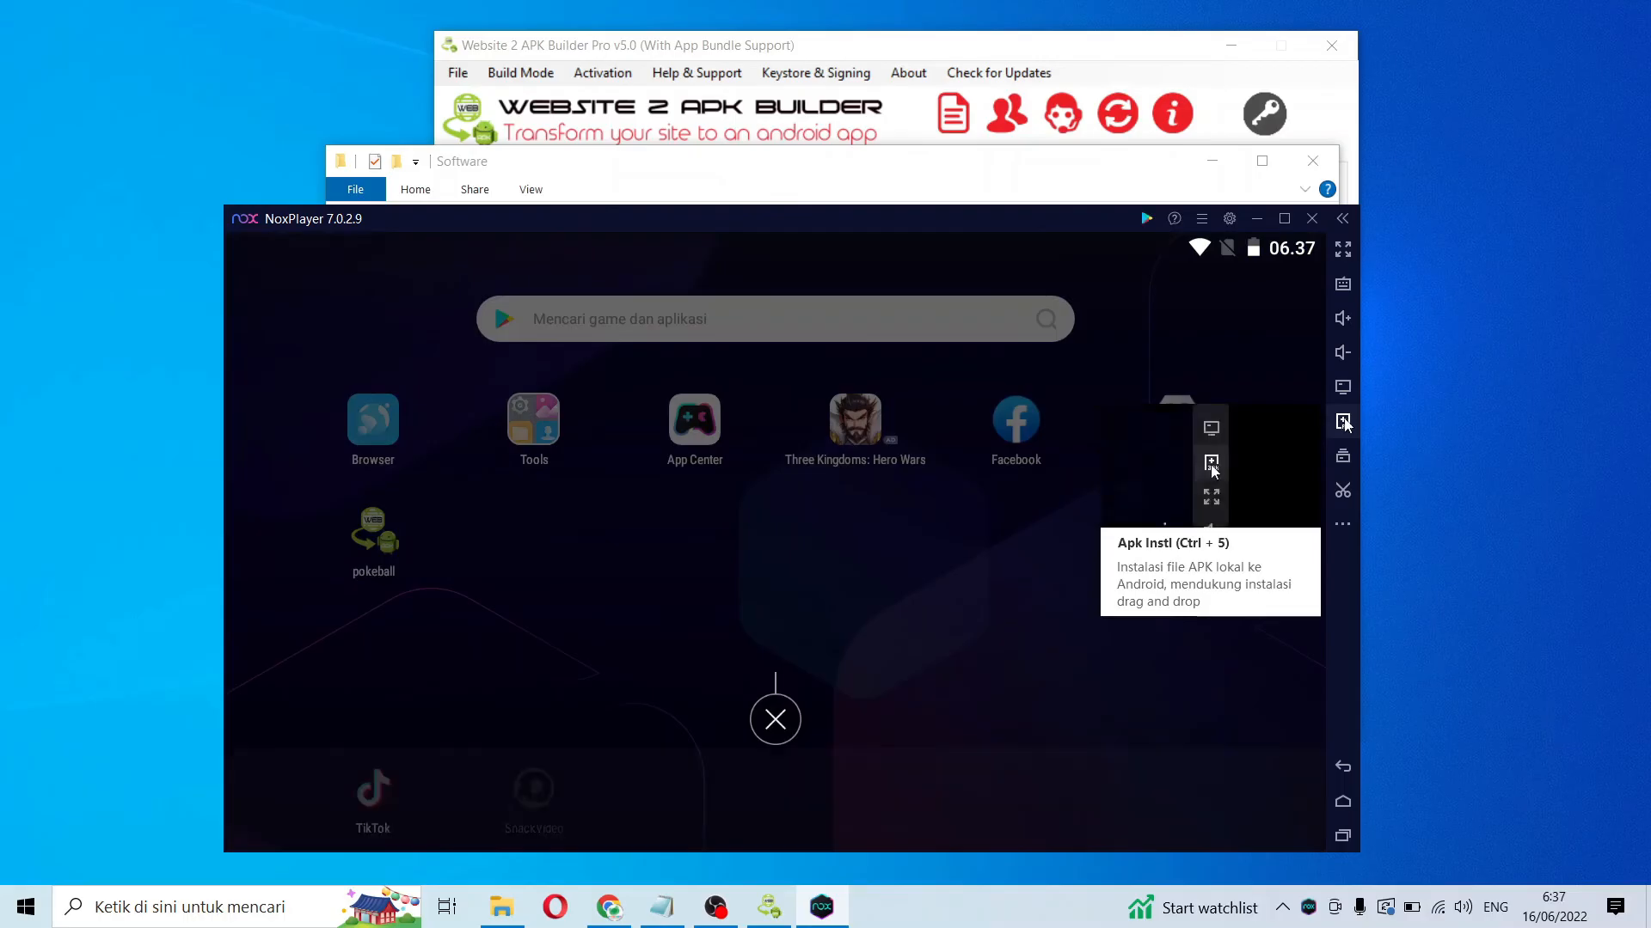
- Install the TangkapApel_1_1.0 APK from the Software folder in NoxPlayer and dismiss the advertisement
left_click(1343, 421)
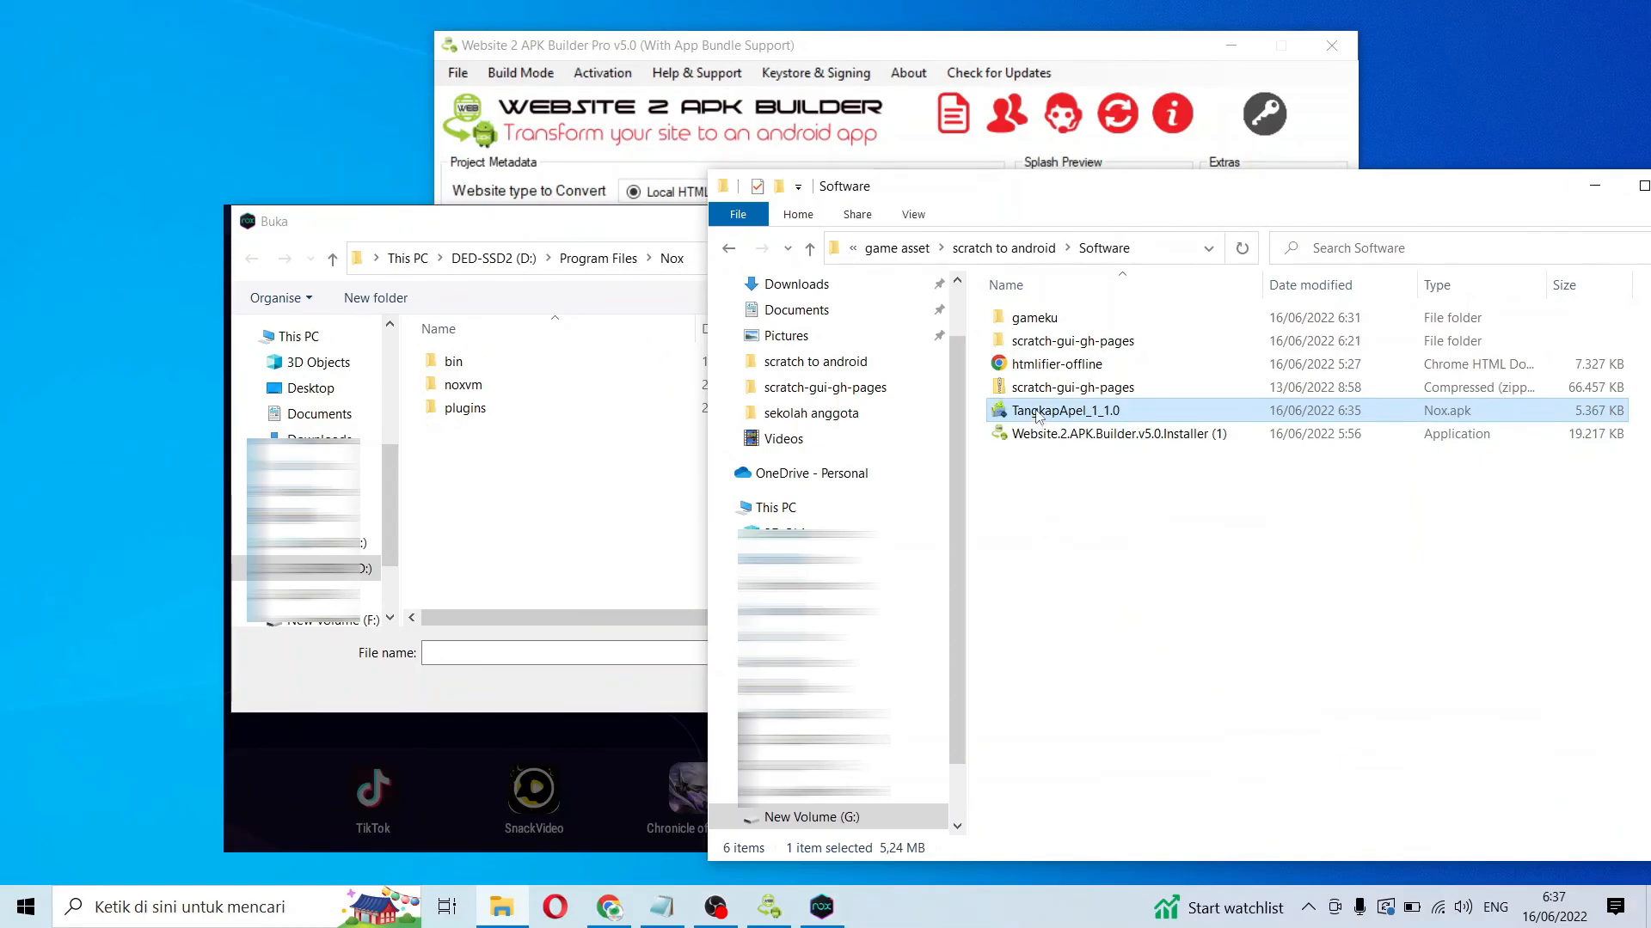
left_click_drag(1035, 415, 593, 447)
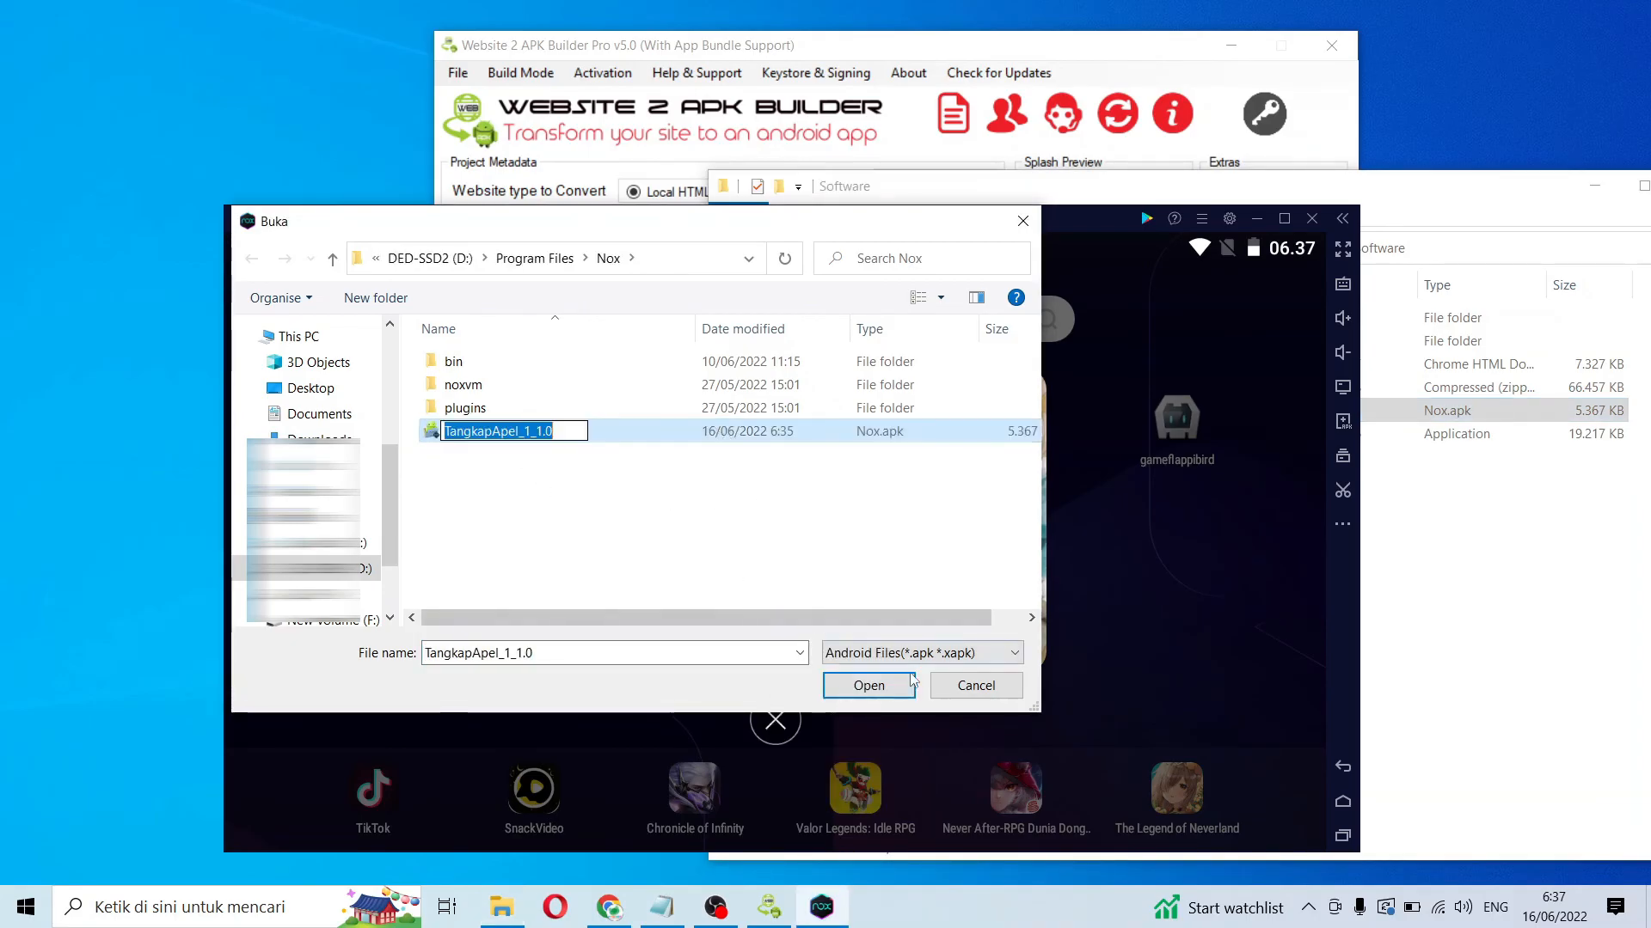
left_click(733, 545)
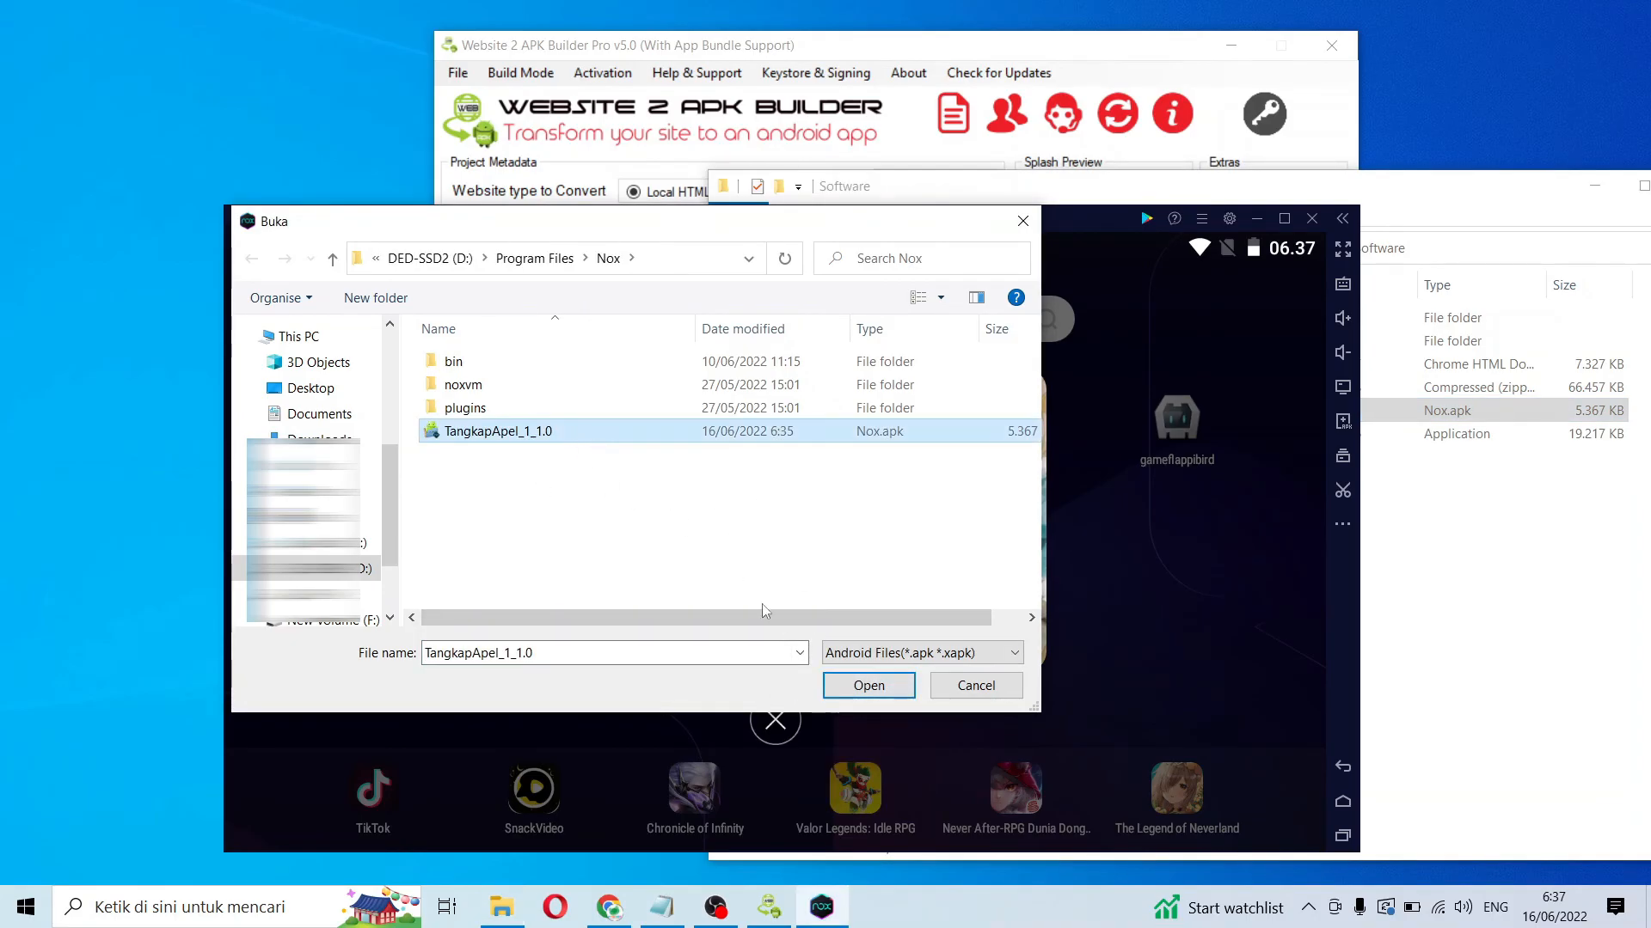
left_click(857, 688)
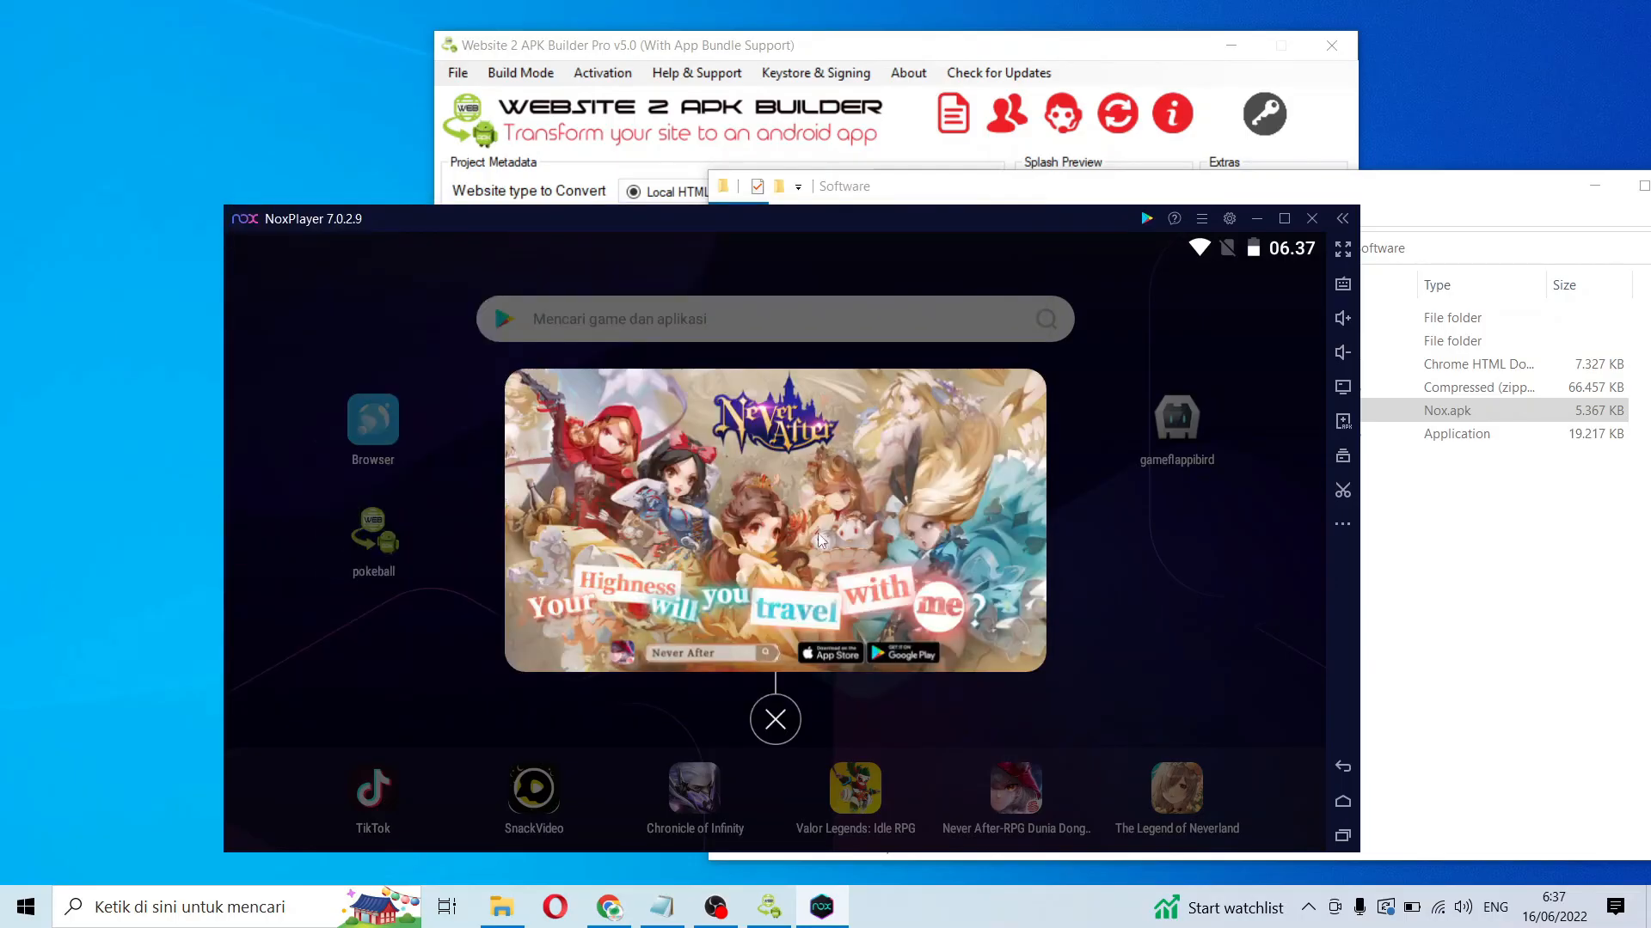
left_click(775, 719)
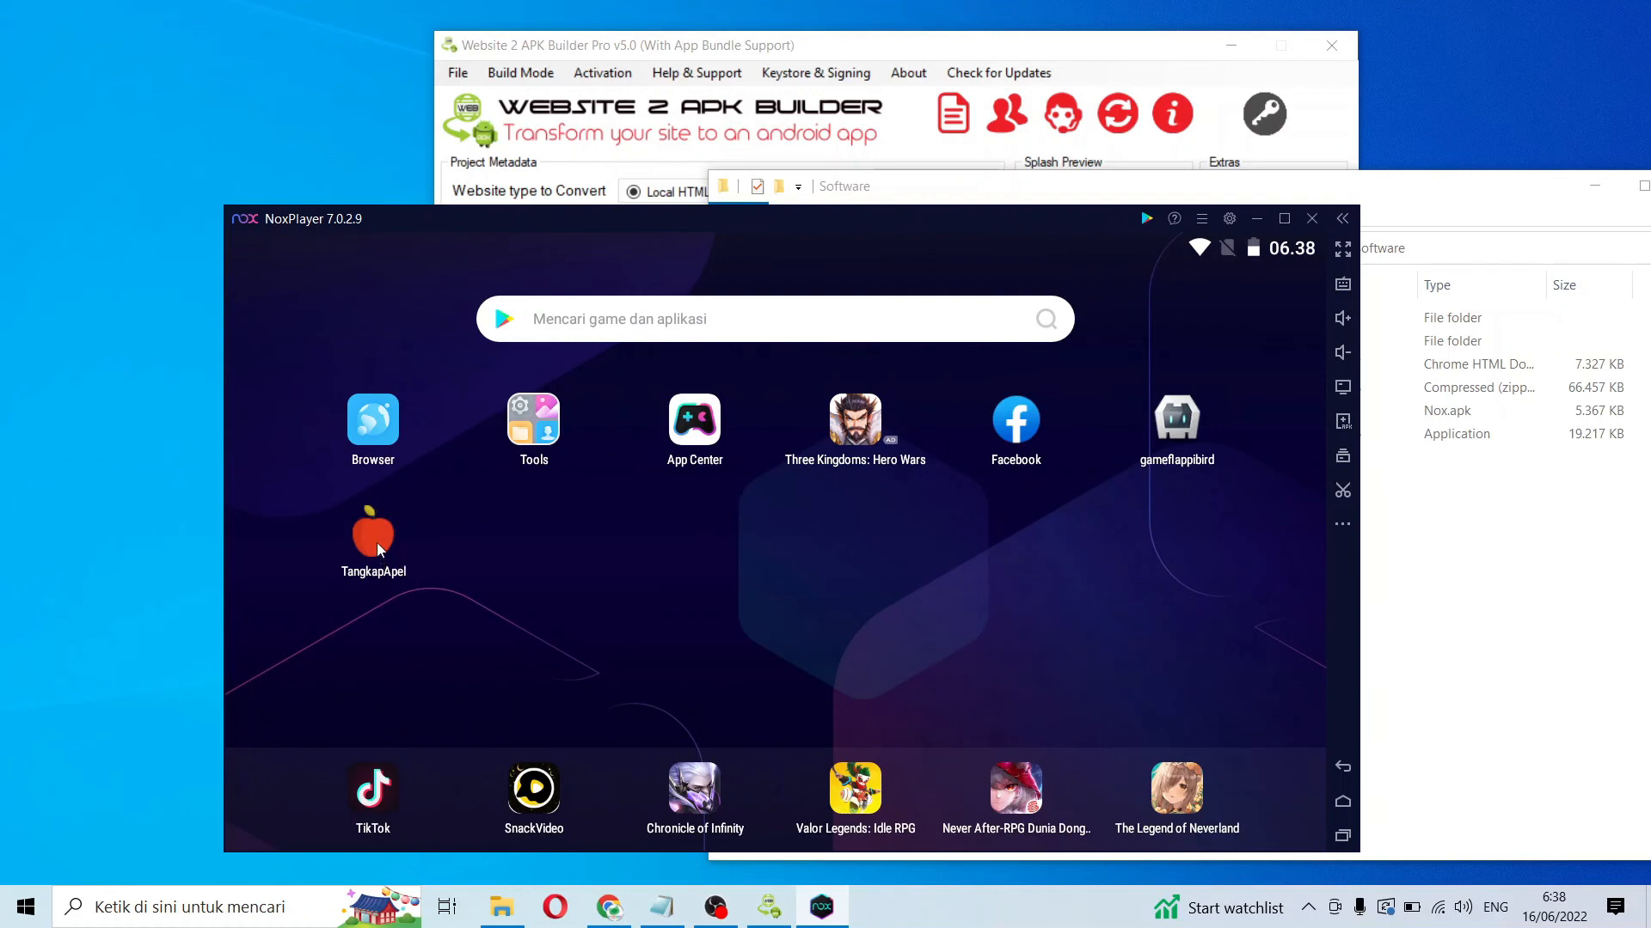
- Launch the TangkapApel app in NoxPlayer and clear the Explorer and APK builder windows from around it
left_click(377, 543)
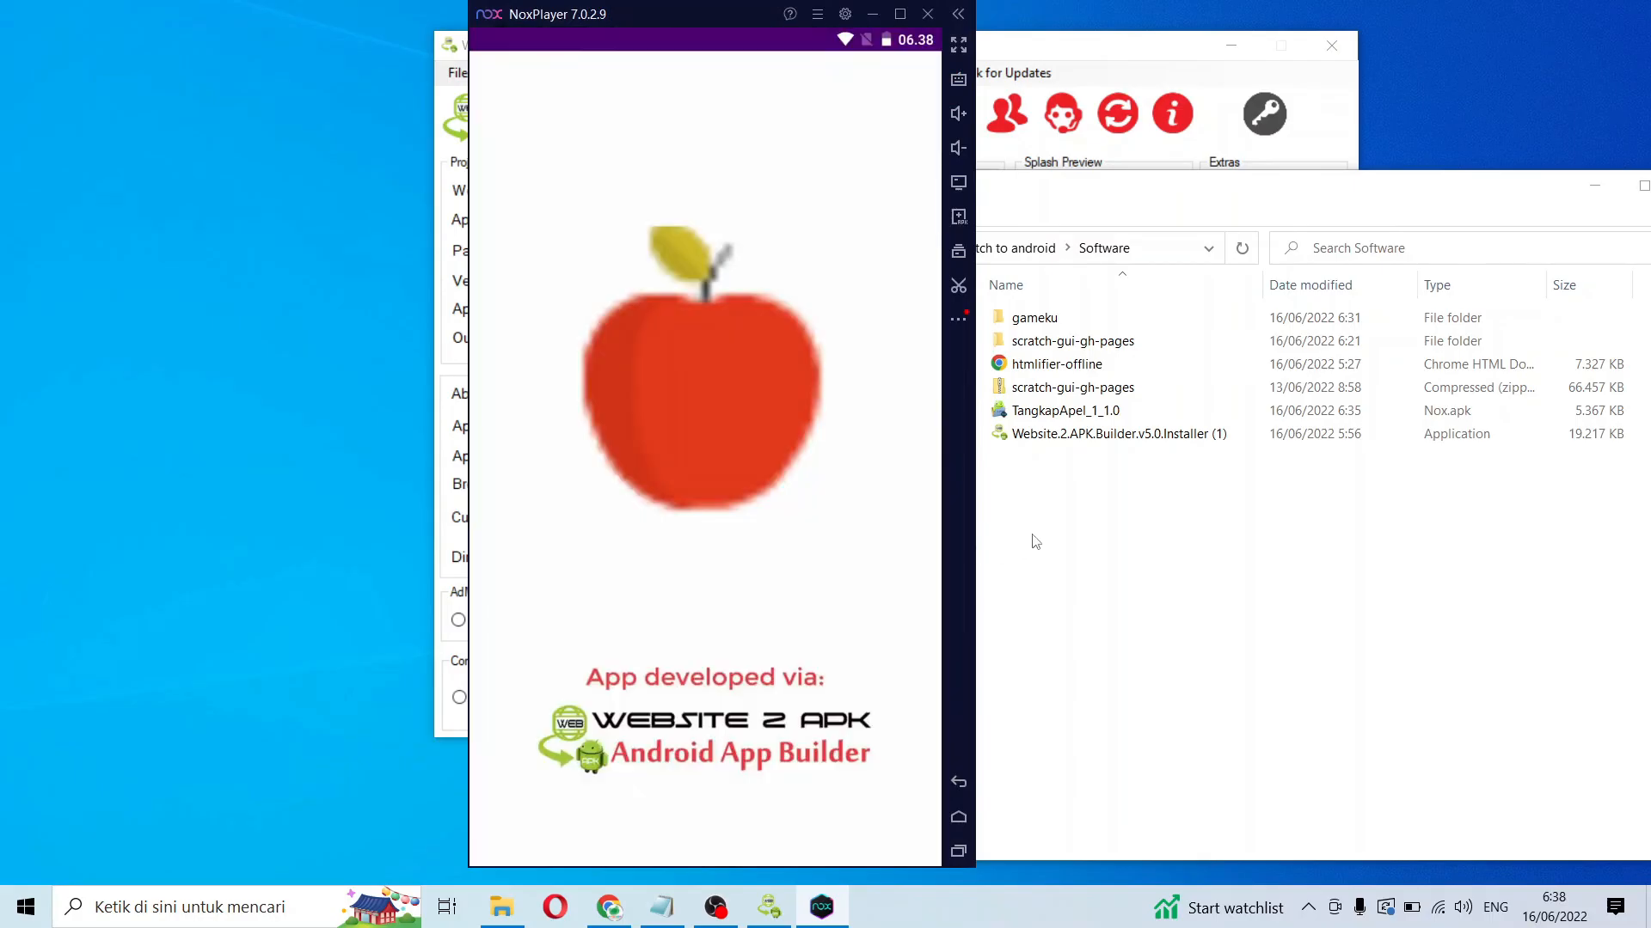
left_click(1582, 187)
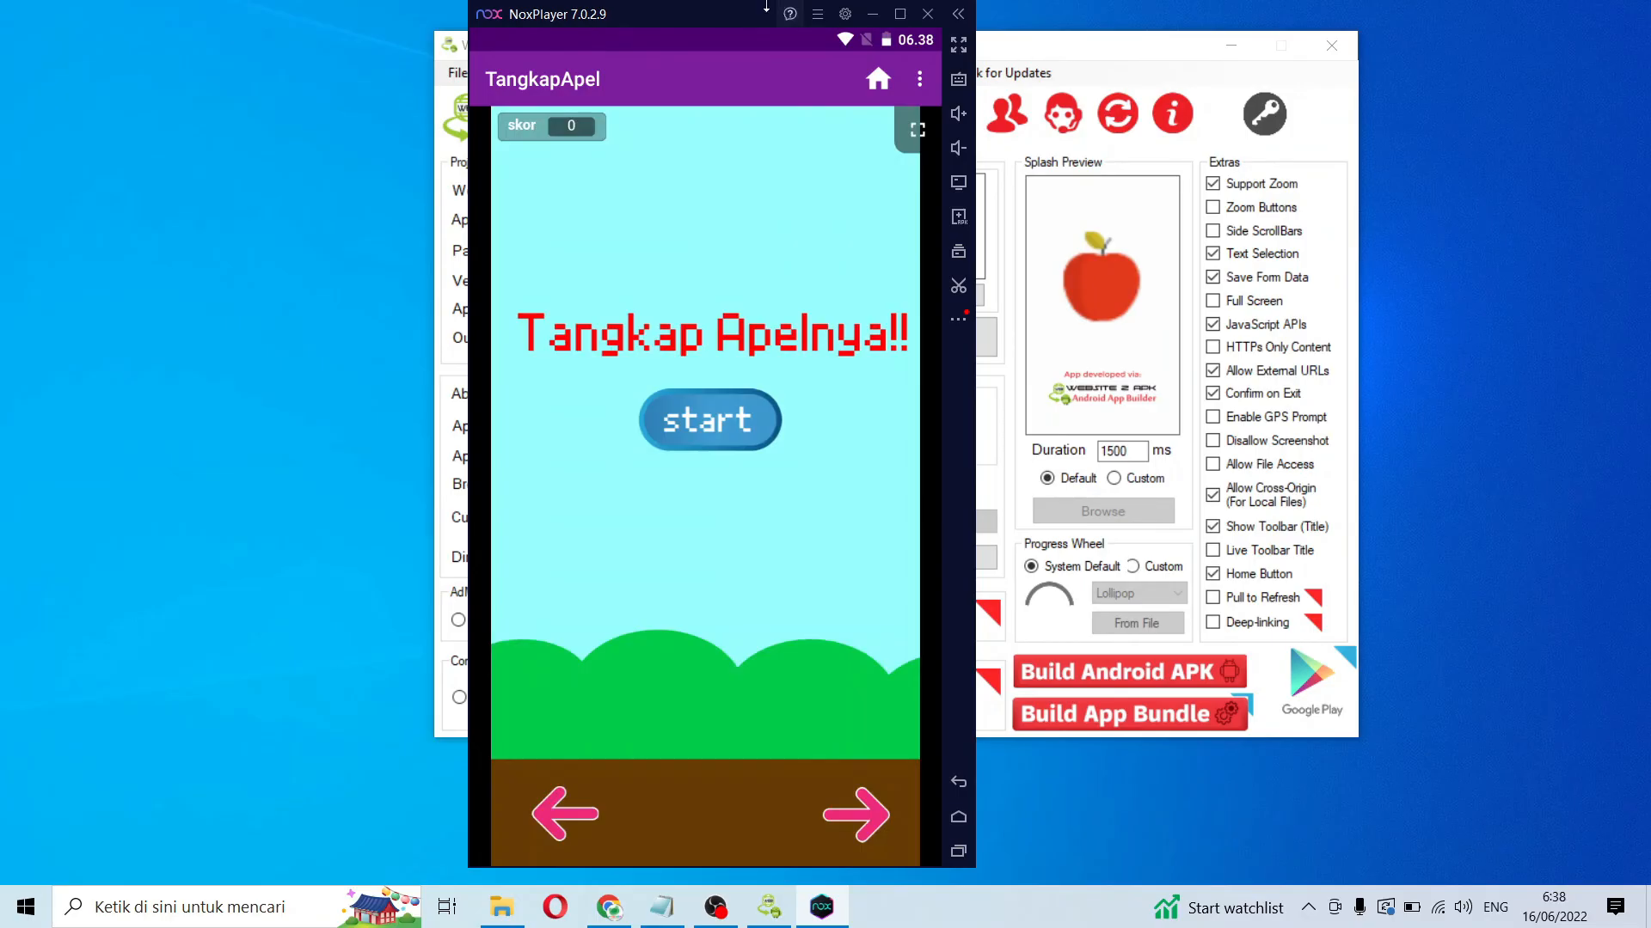
left_click_drag(674, 9, 604, 27)
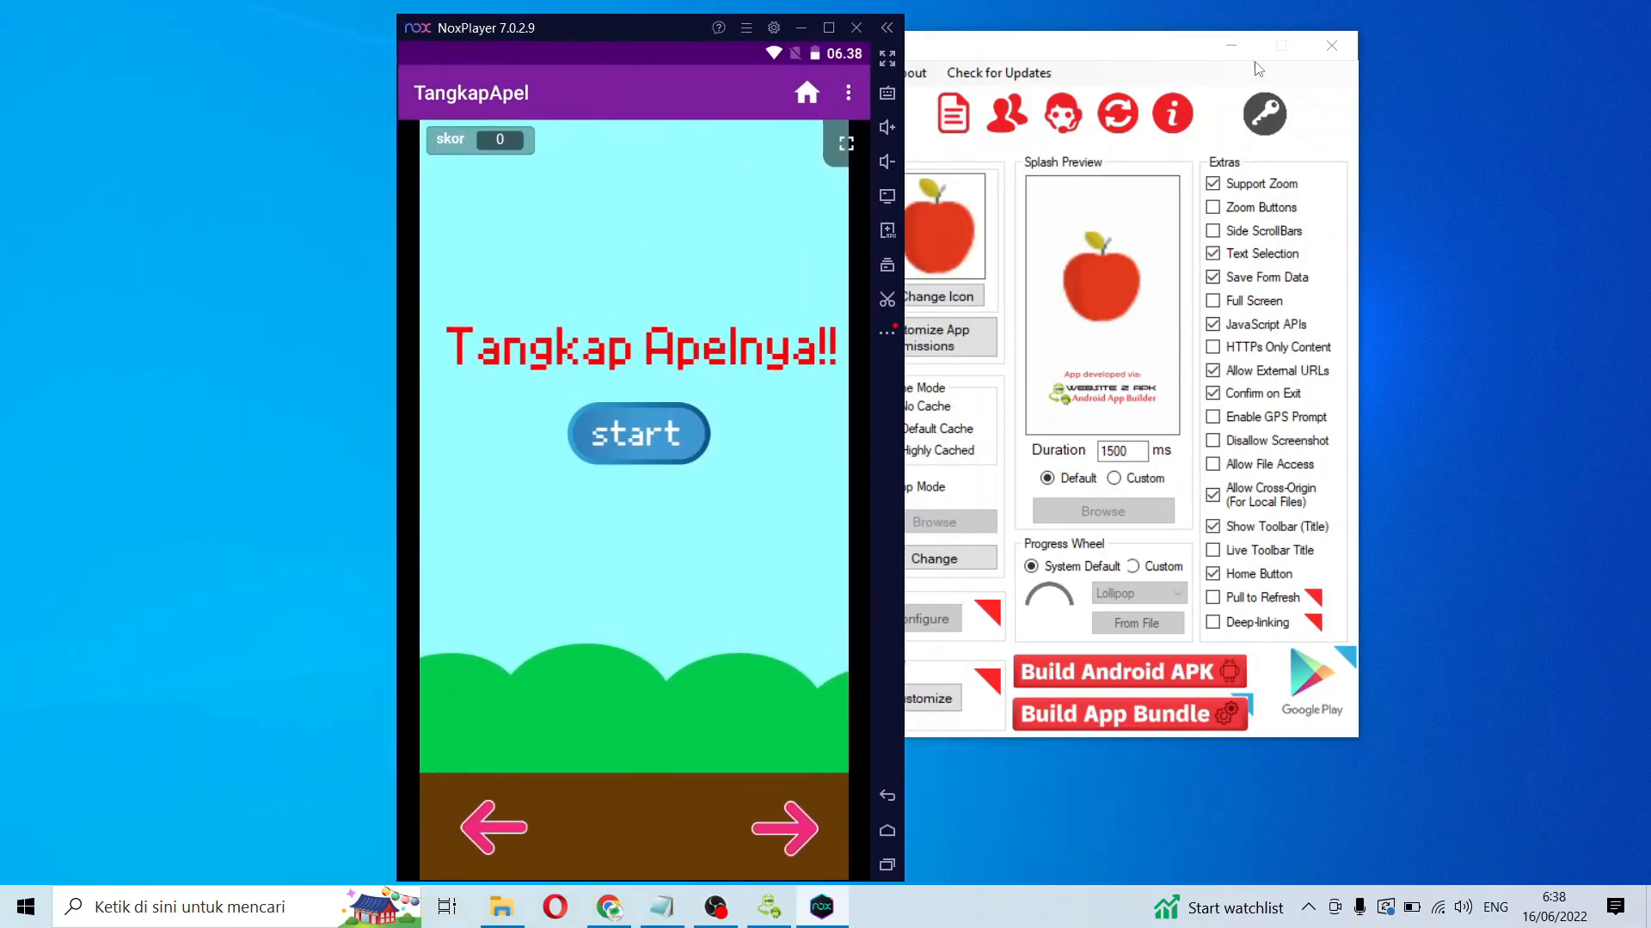
left_click(1231, 47)
left_click_drag(642, 33, 817, 33)
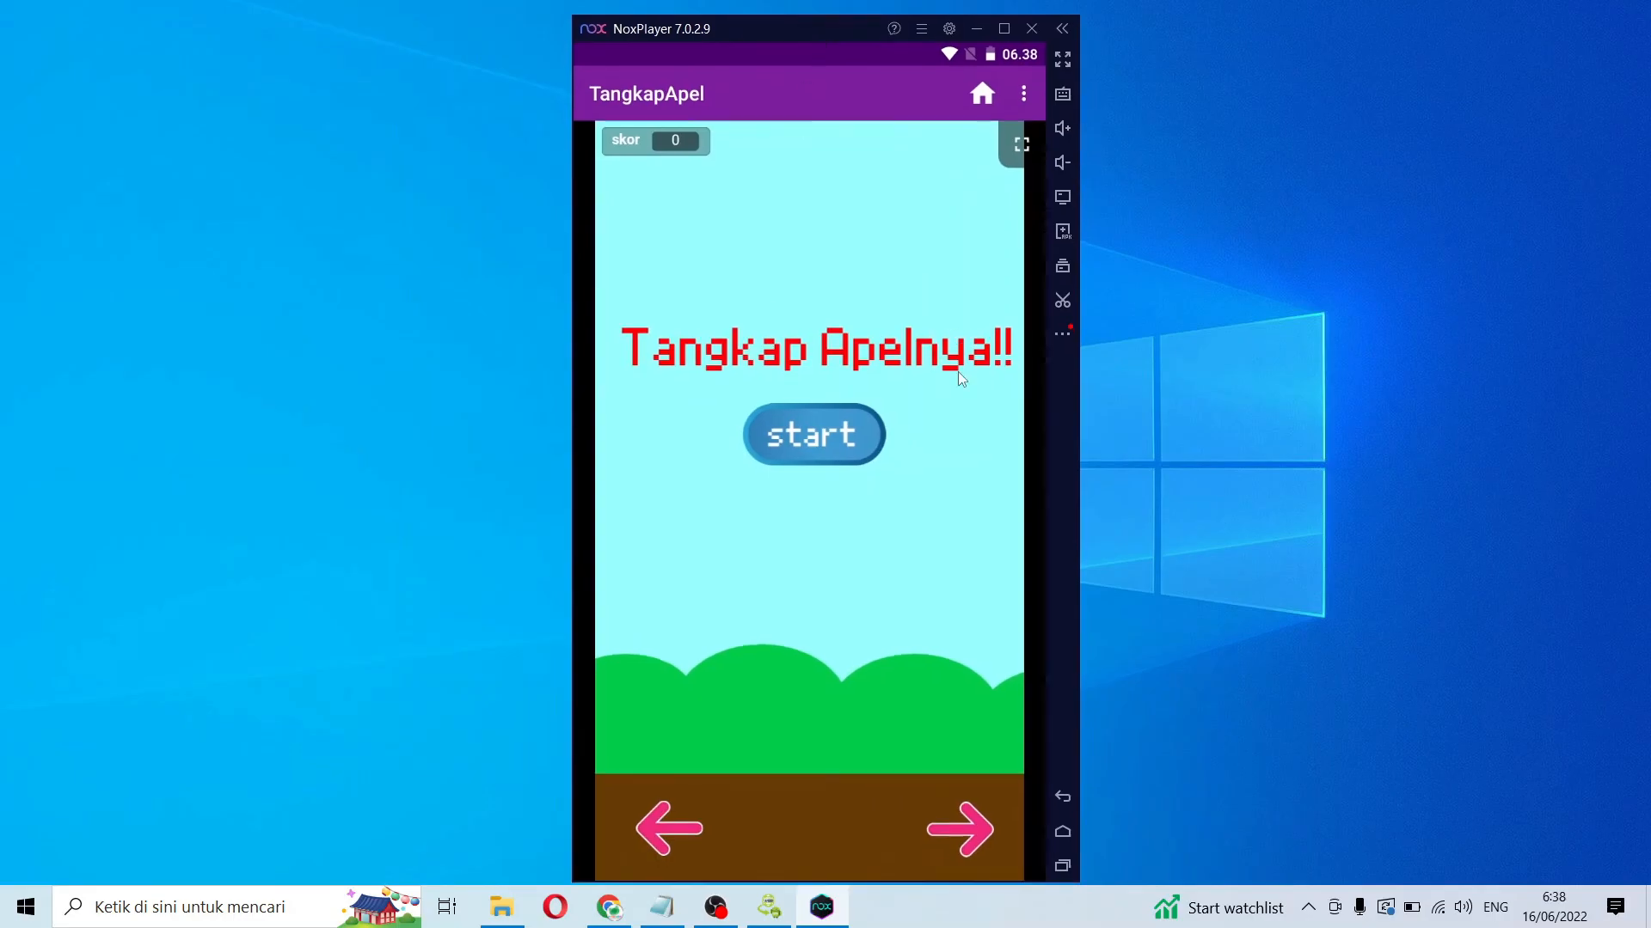
- Start the apple-catching game, test moving the bowl both ways with the arrows, and replay after game over
left_click(815, 436)
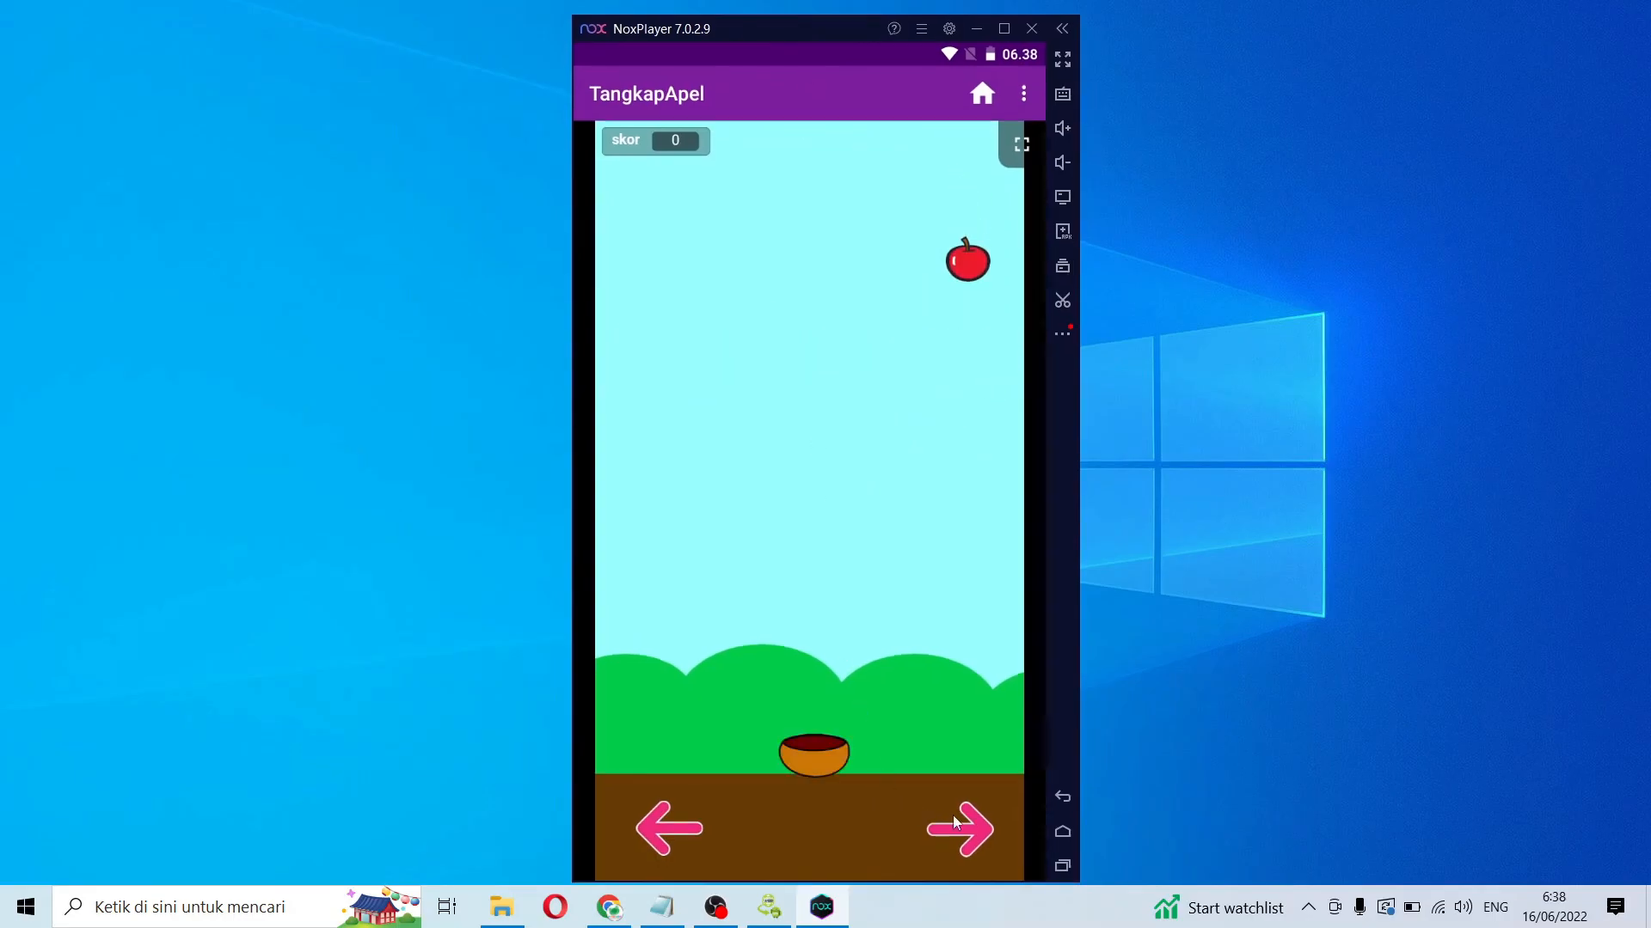
left_click(688, 830)
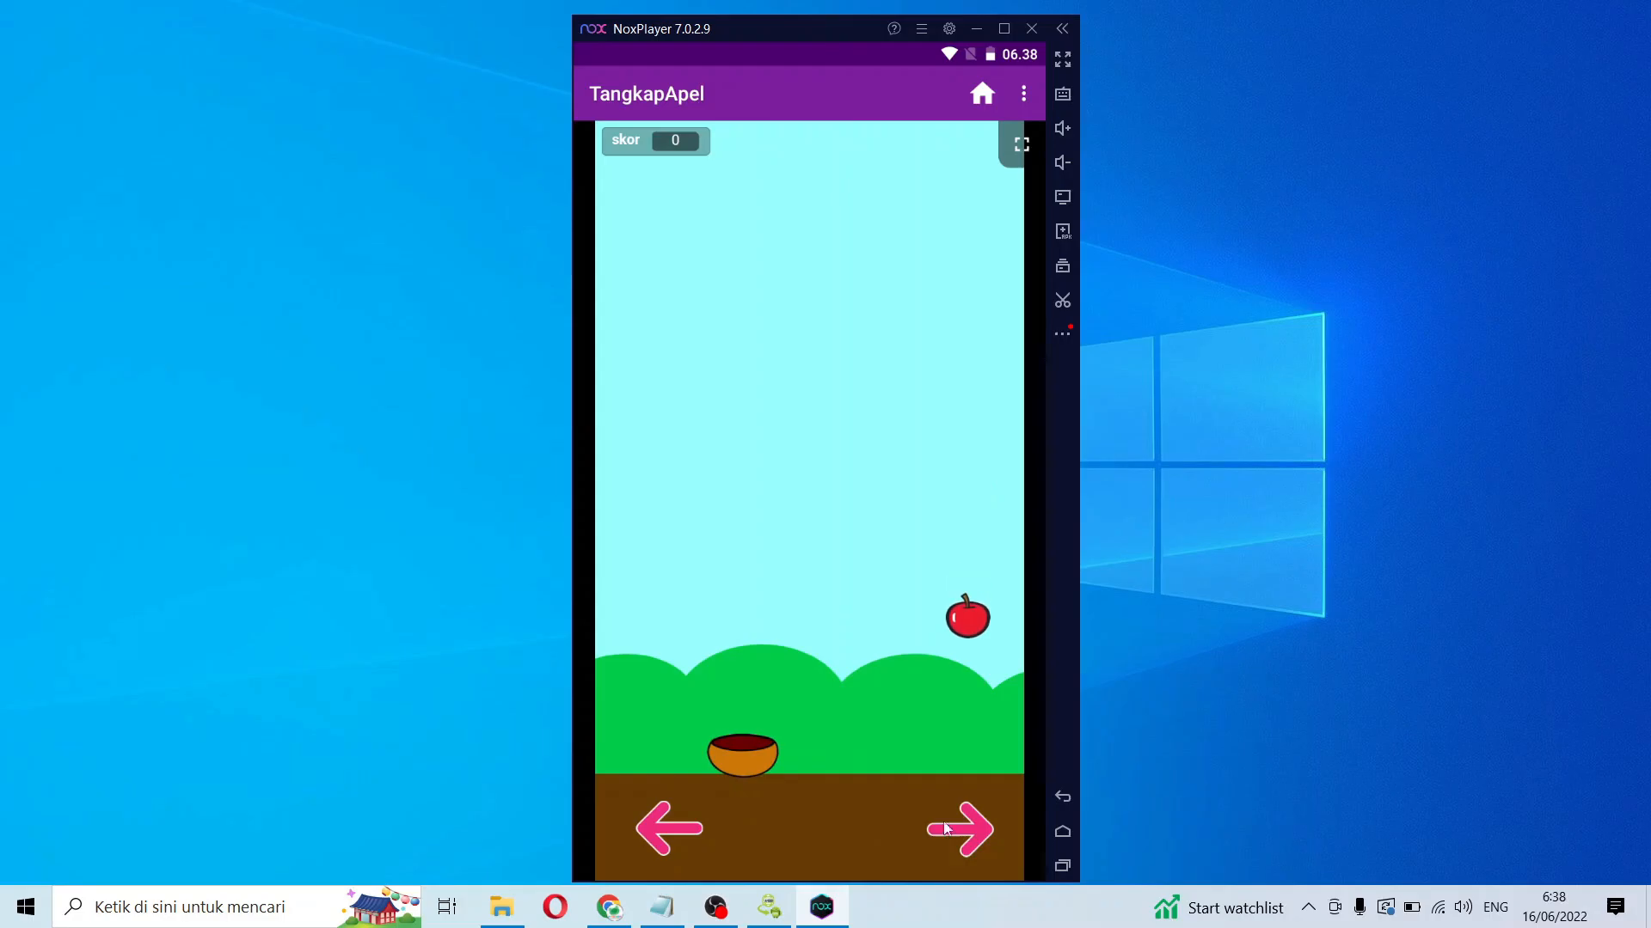
left_click(966, 838)
left_click(659, 828)
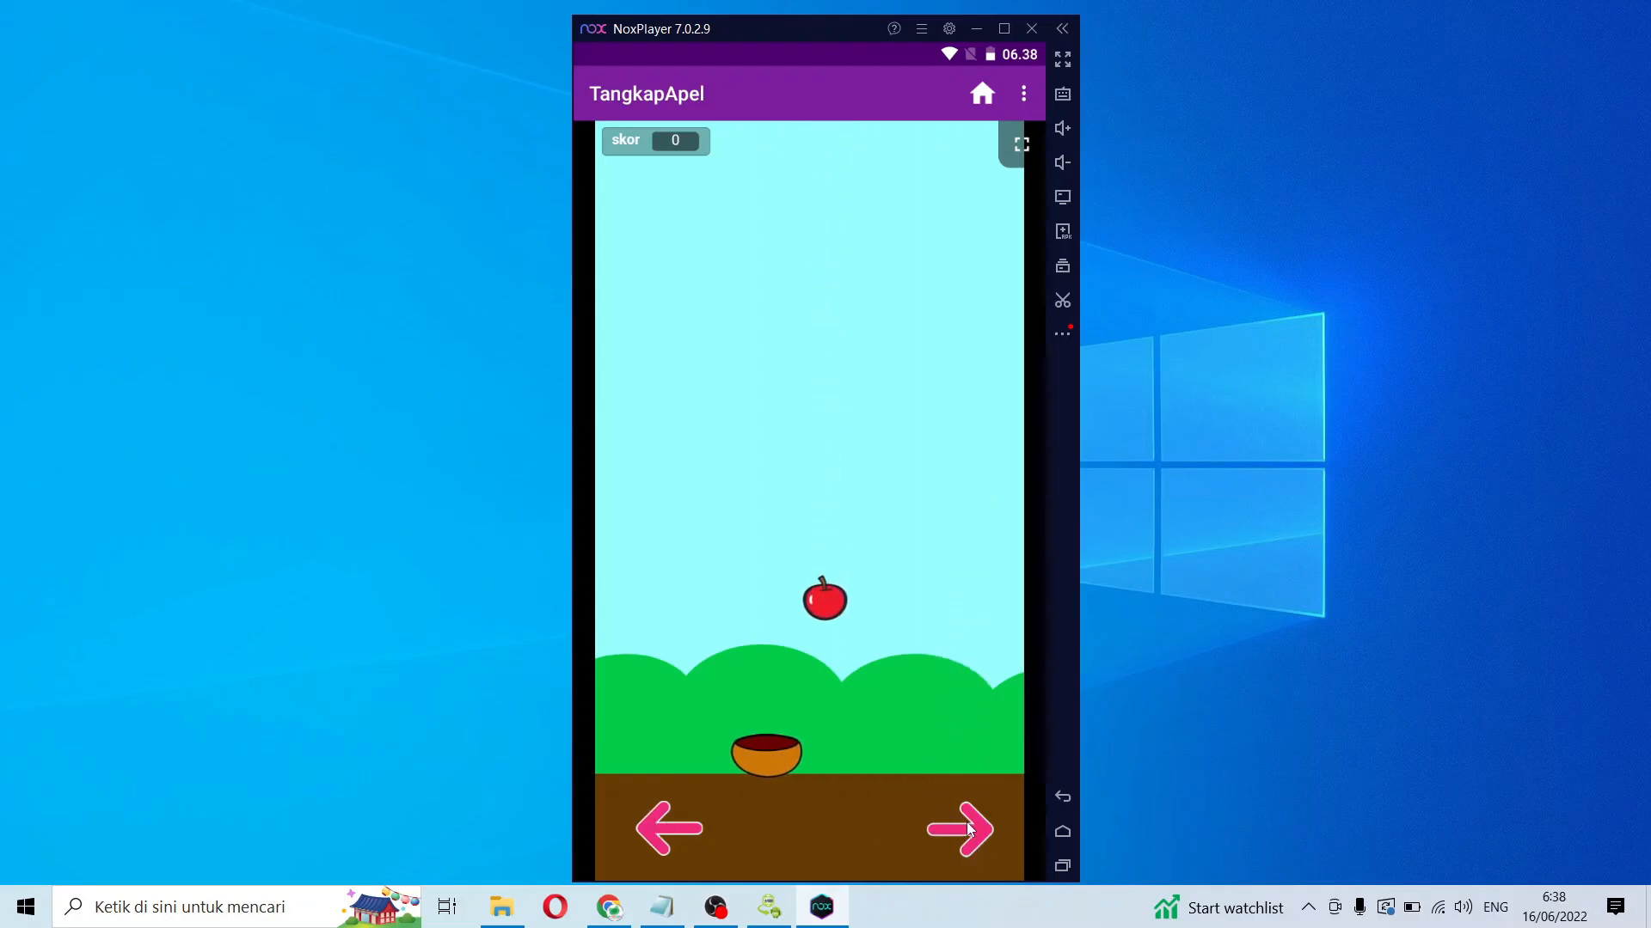
left_click(678, 837)
left_click(947, 839)
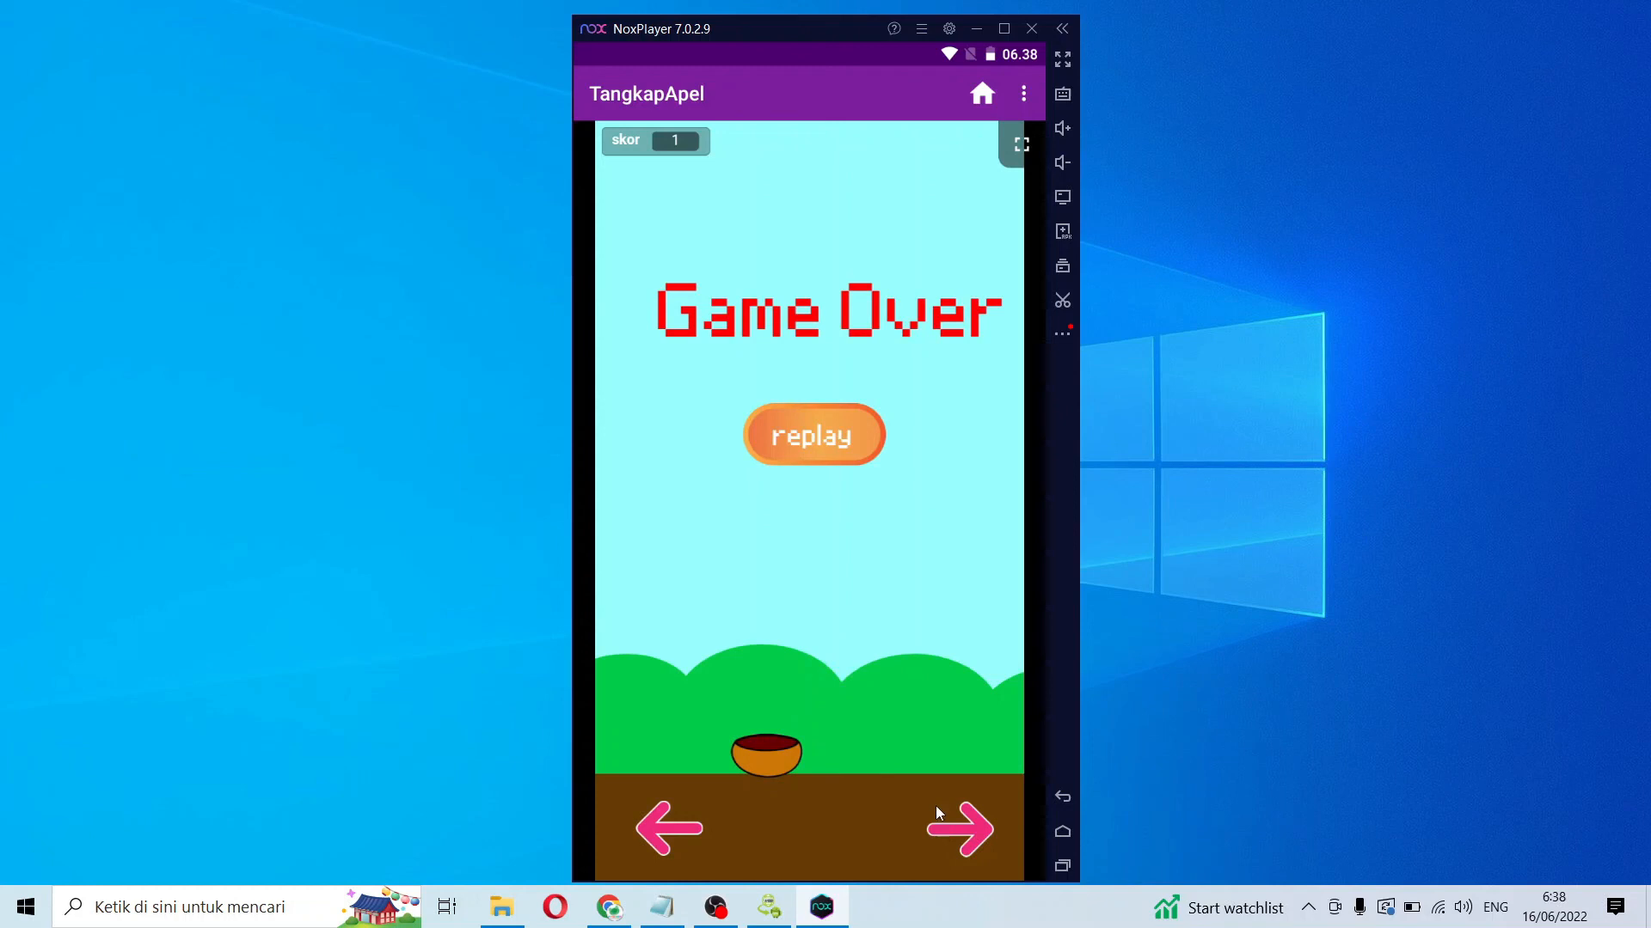
left_click(834, 428)
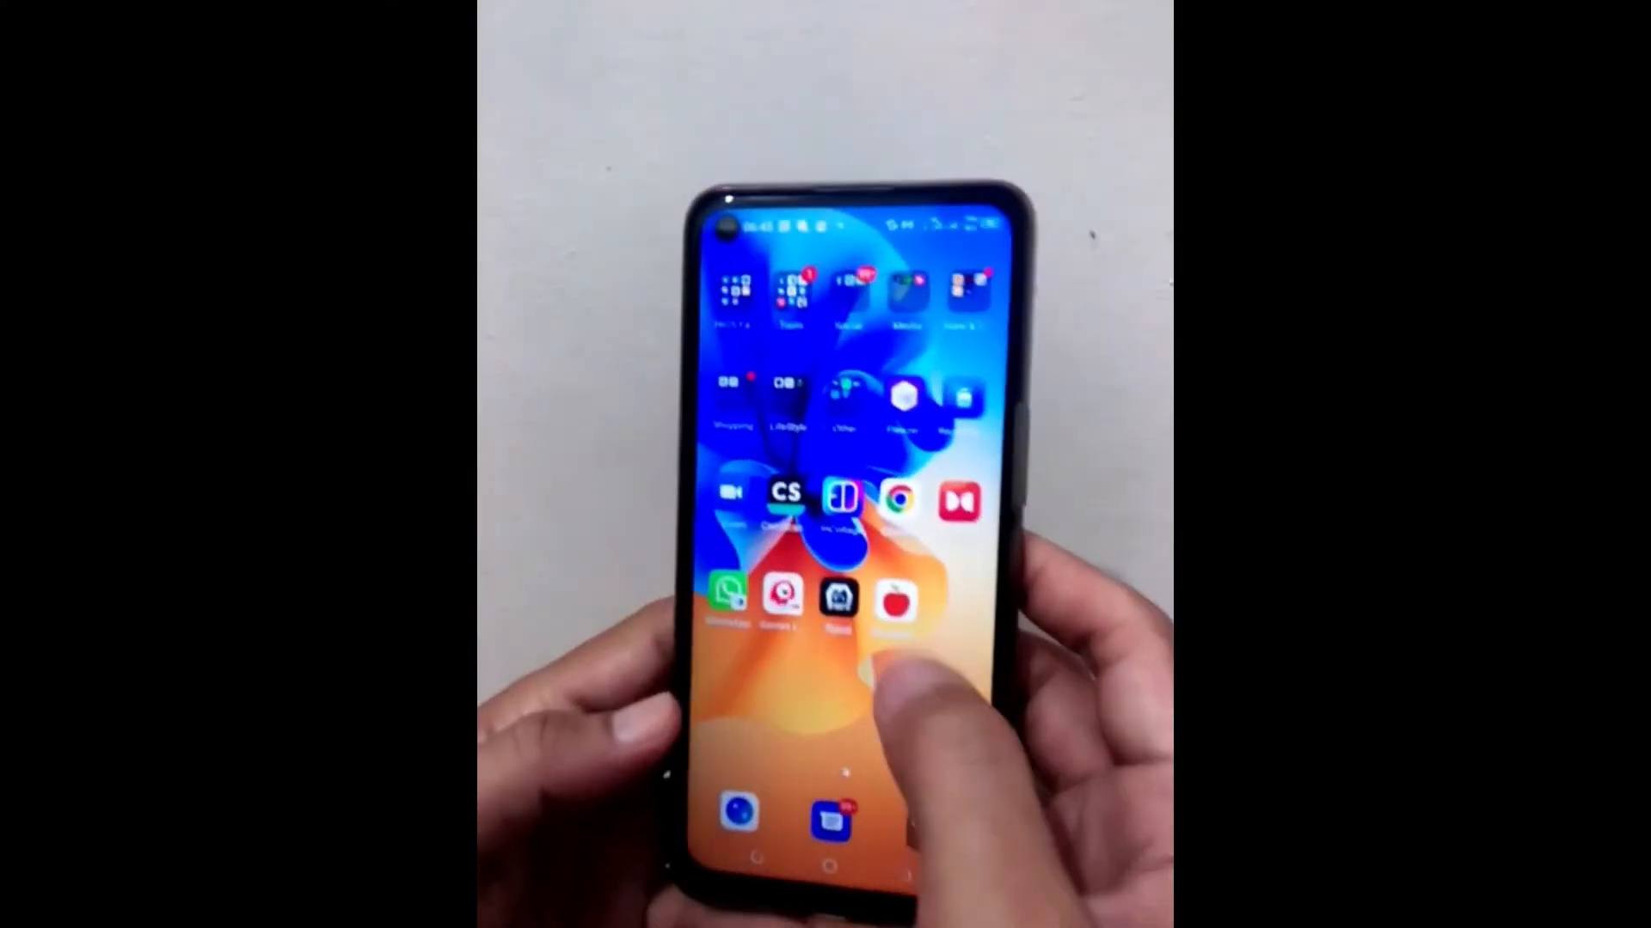
left_click(895, 602)
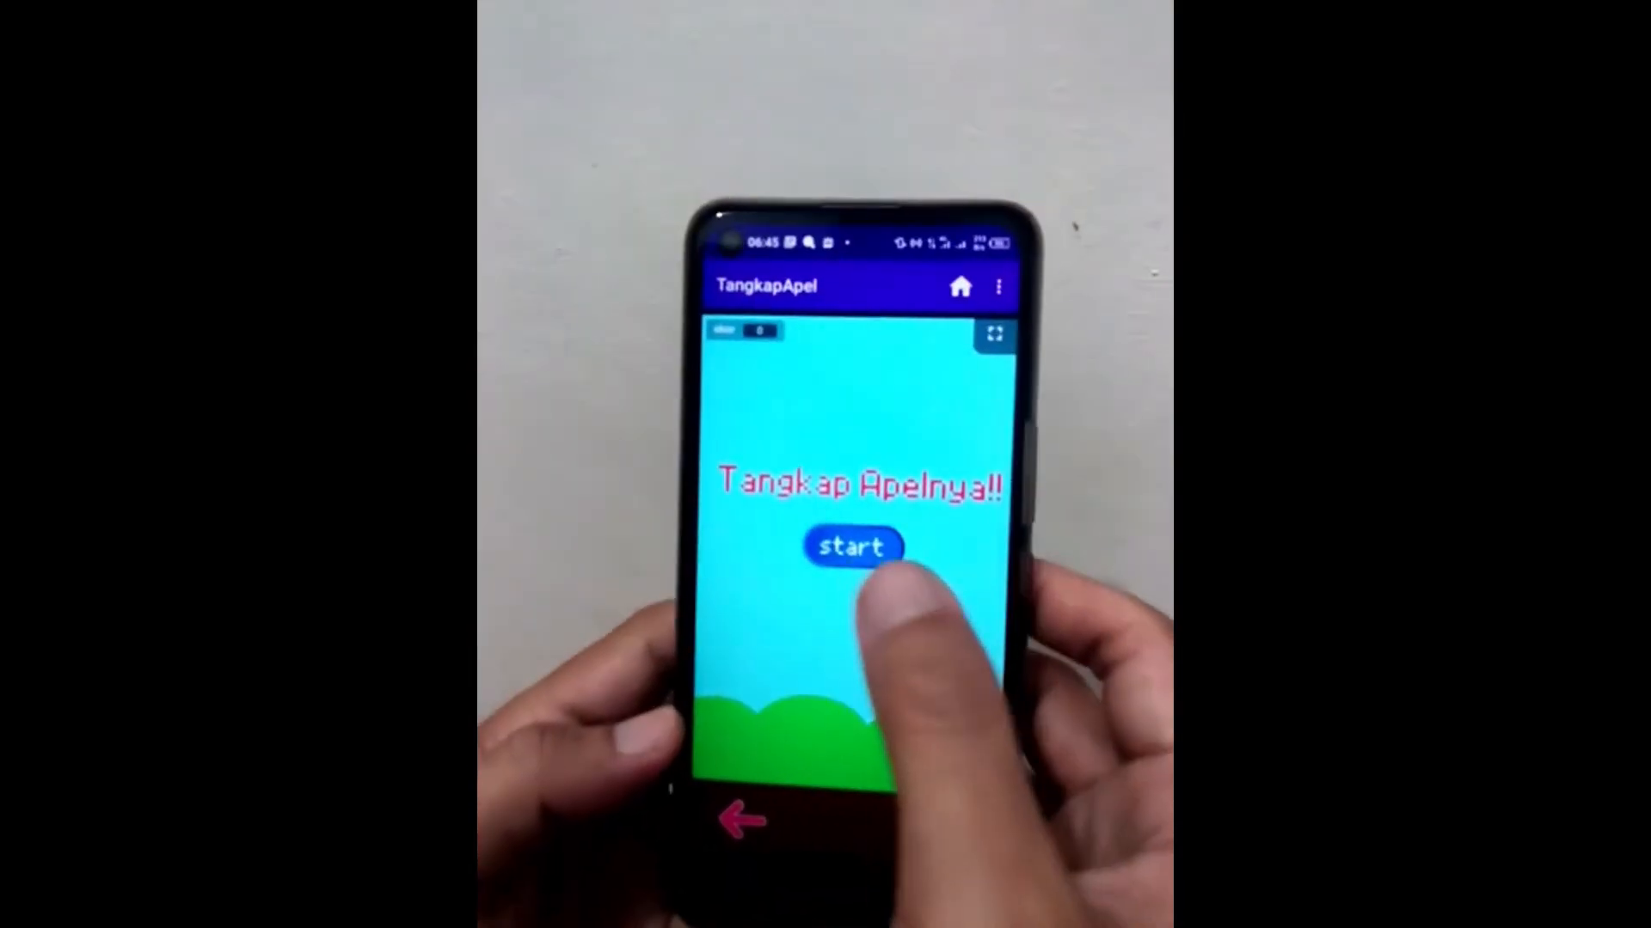
left_click(832, 525)
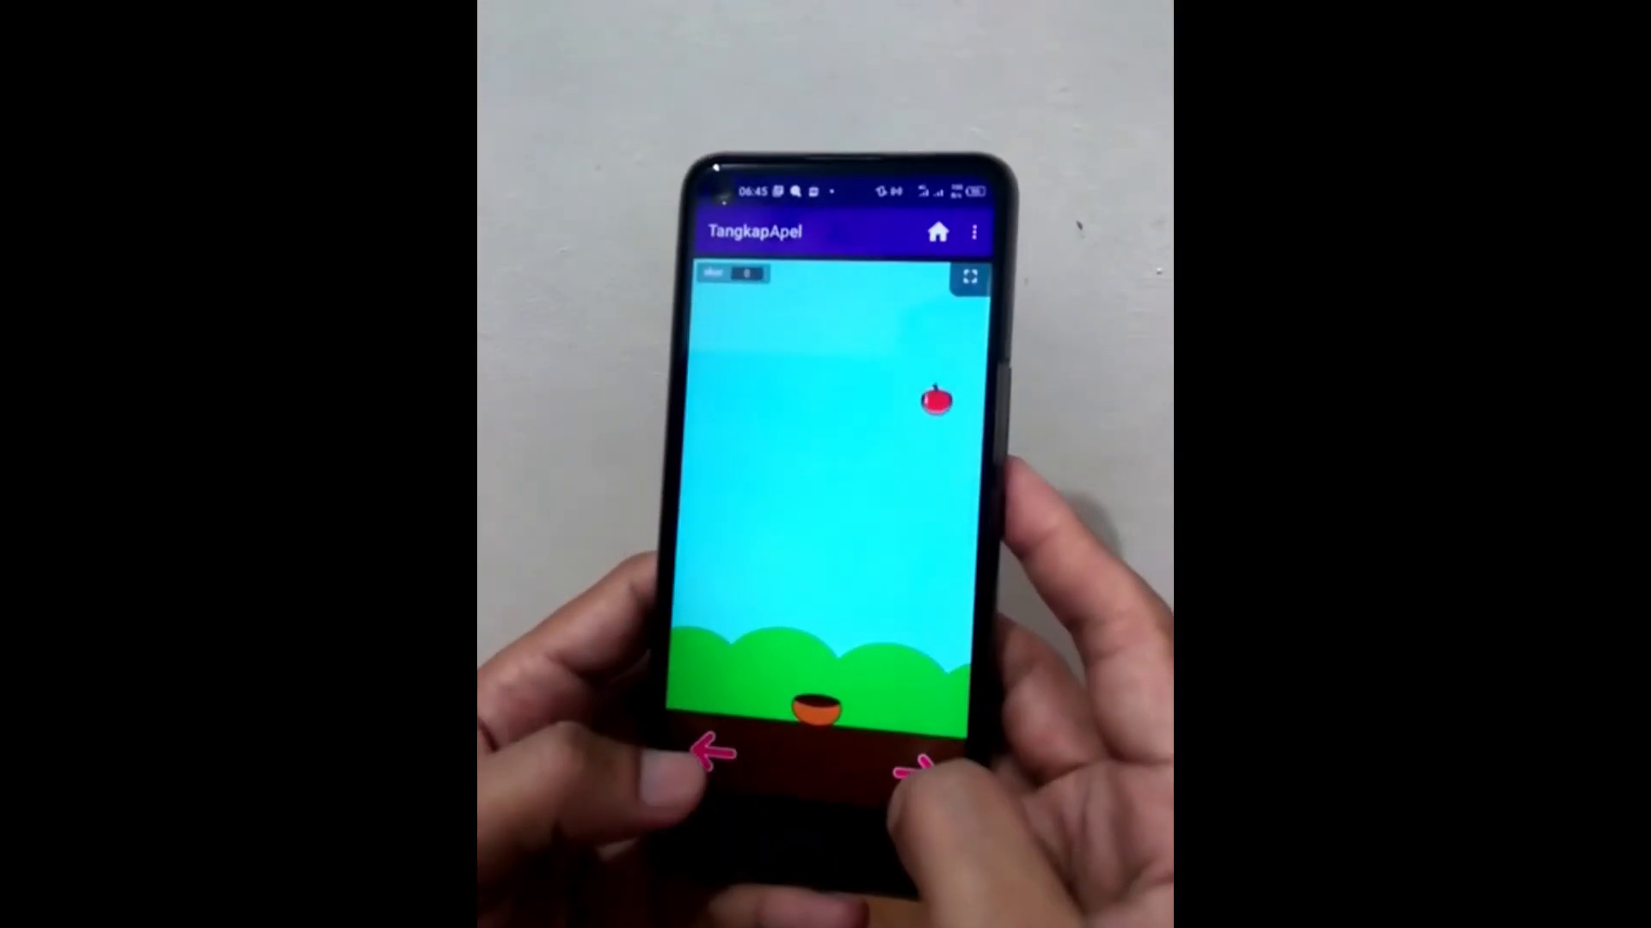
left_click(898, 761)
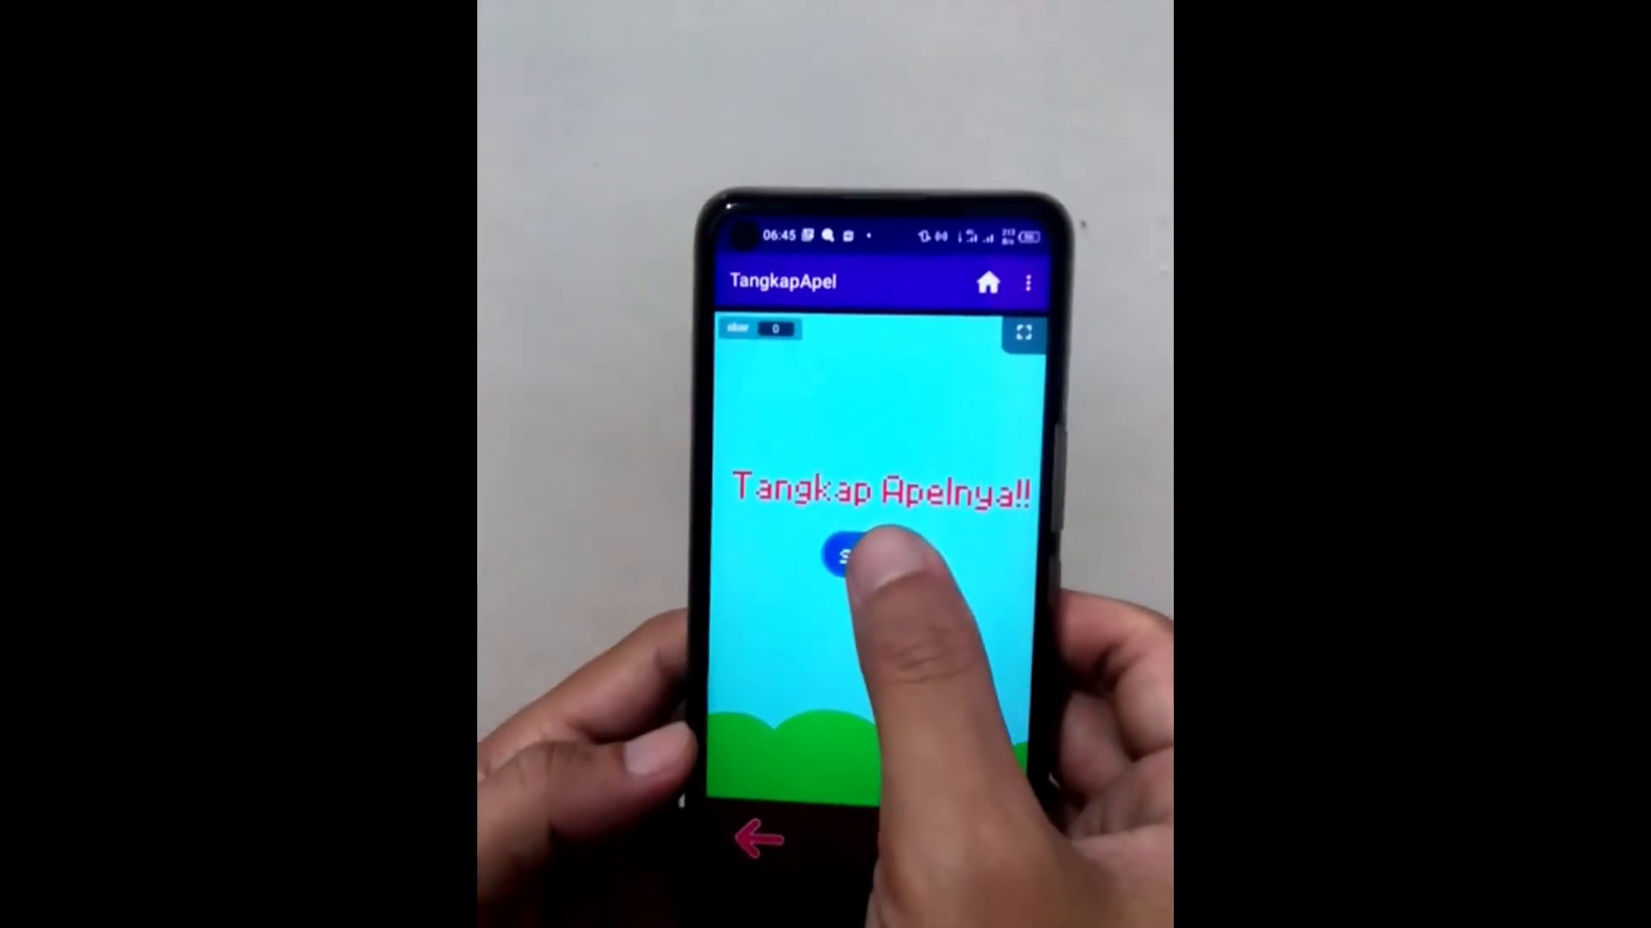
left_click(847, 556)
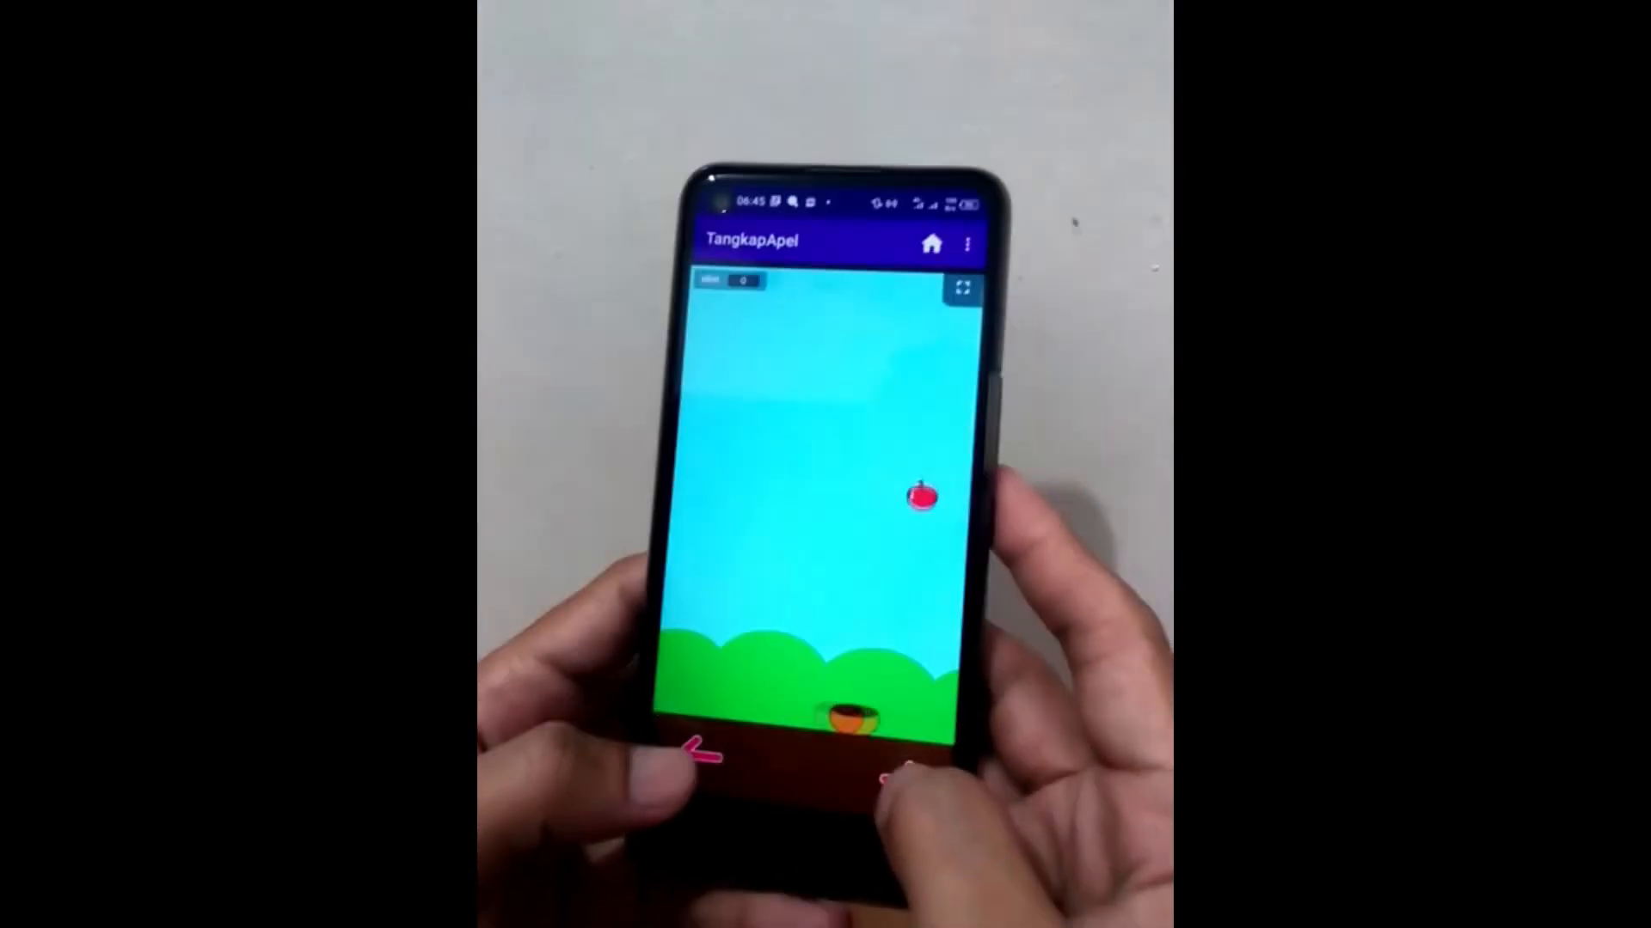